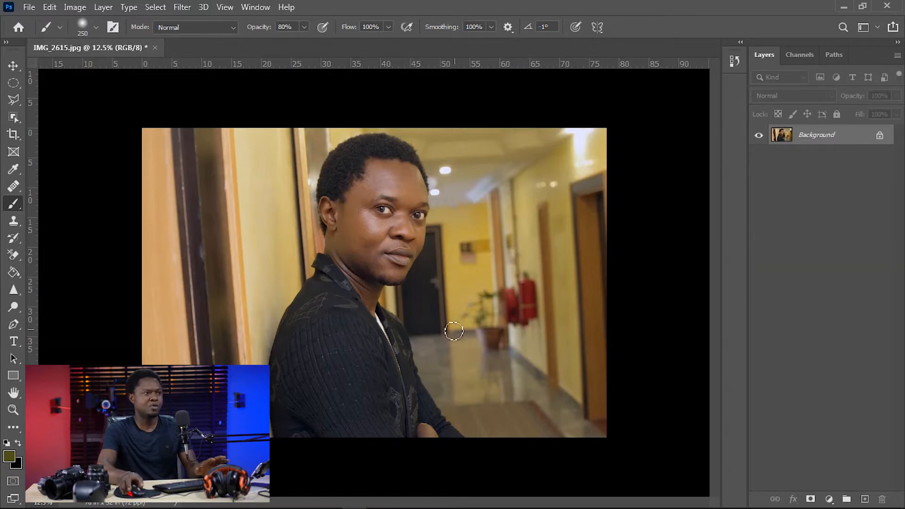
Step: Add a Selective Color adjustment layer above the background photo, with Reds as the colour range for editing
{"action": "key", "text": "ctrl+plus"}
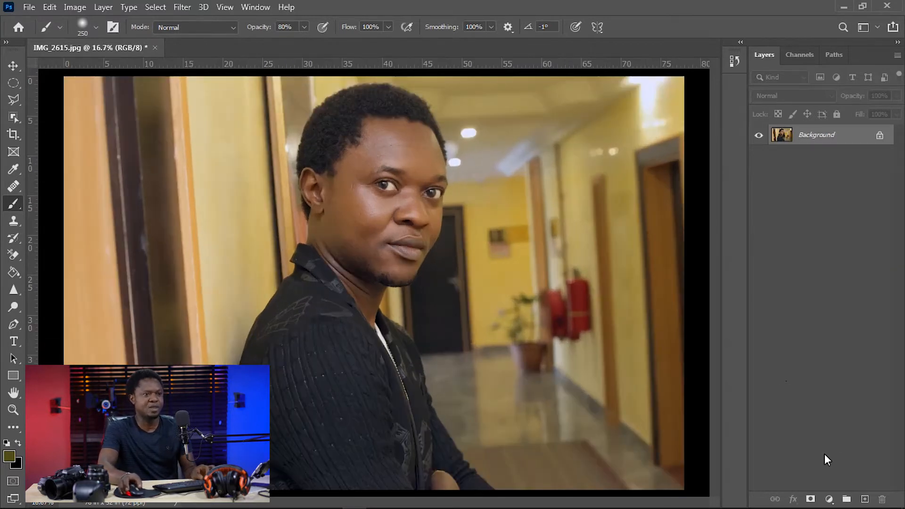
{"action": "left_click", "coordinate": [828, 502]}
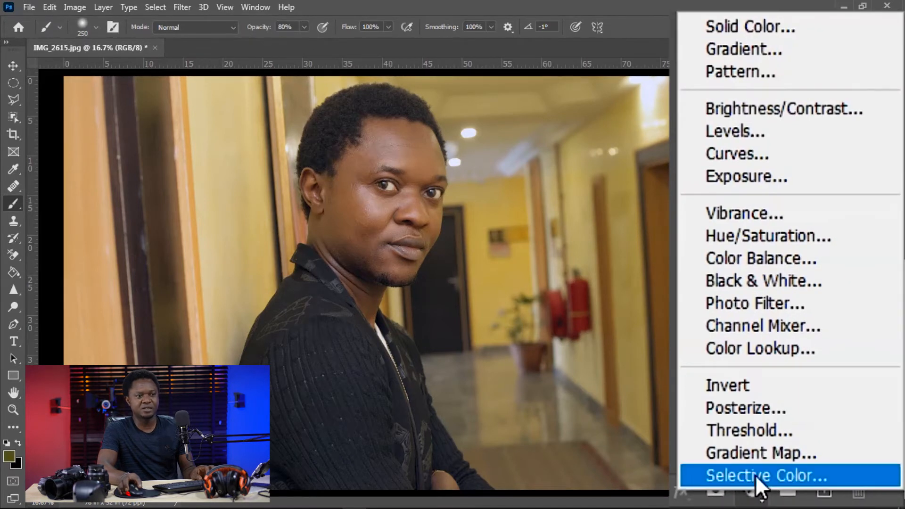
{"action": "left_click", "coordinate": [756, 476]}
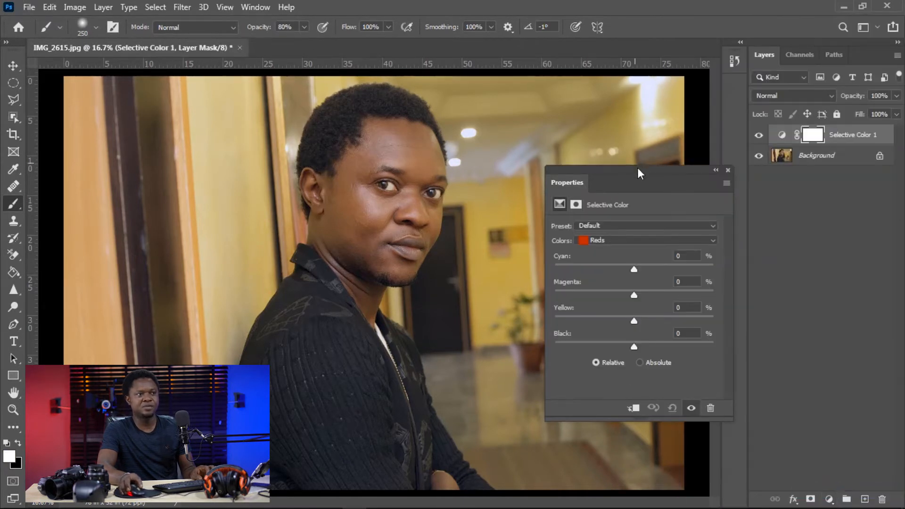
{"action": "left_click_drag", "start_coordinate": [638, 169], "coordinate": [616, 168]}
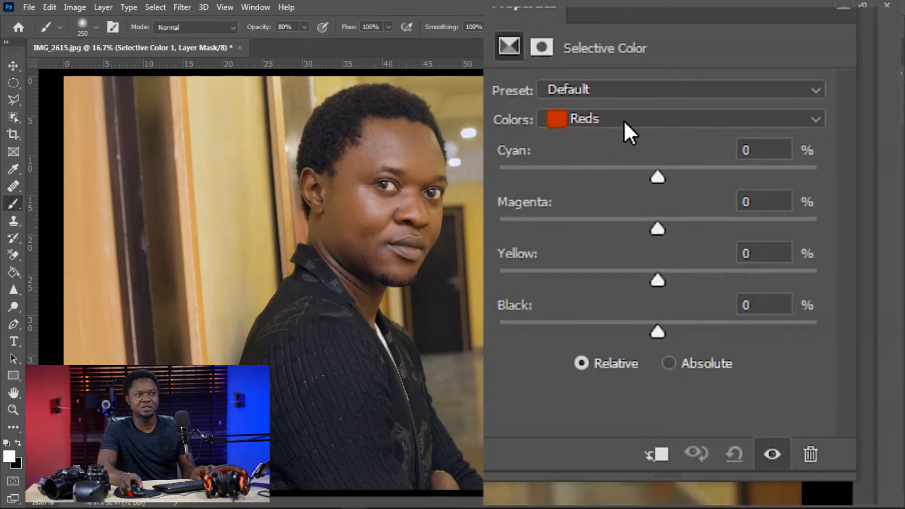
{"action": "left_click", "coordinate": [652, 118]}
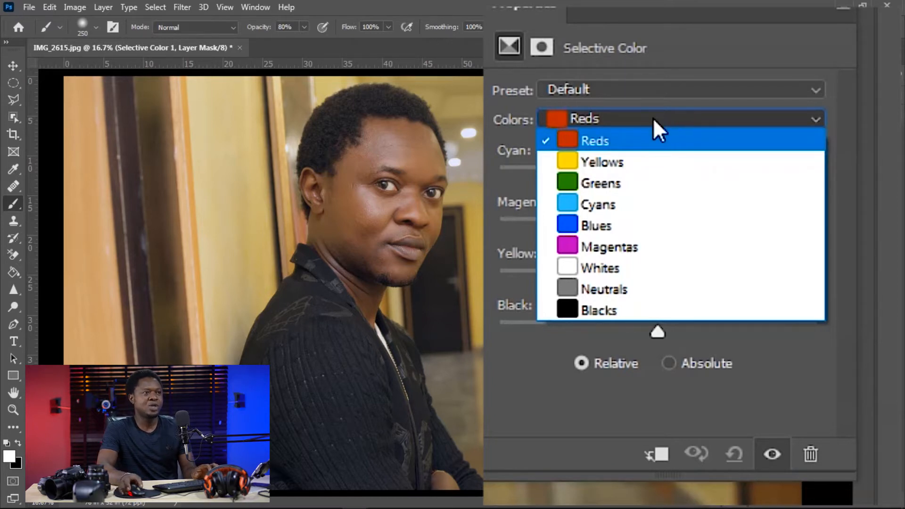
{"action": "left_click", "coordinate": [605, 139]}
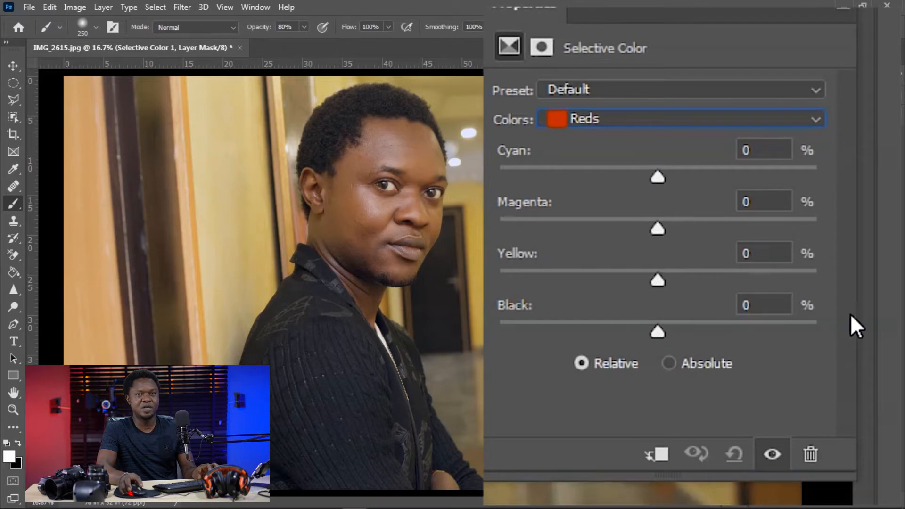
{"action": "left_click_drag", "start_coordinate": [687, 6], "coordinate": [740, 8]}
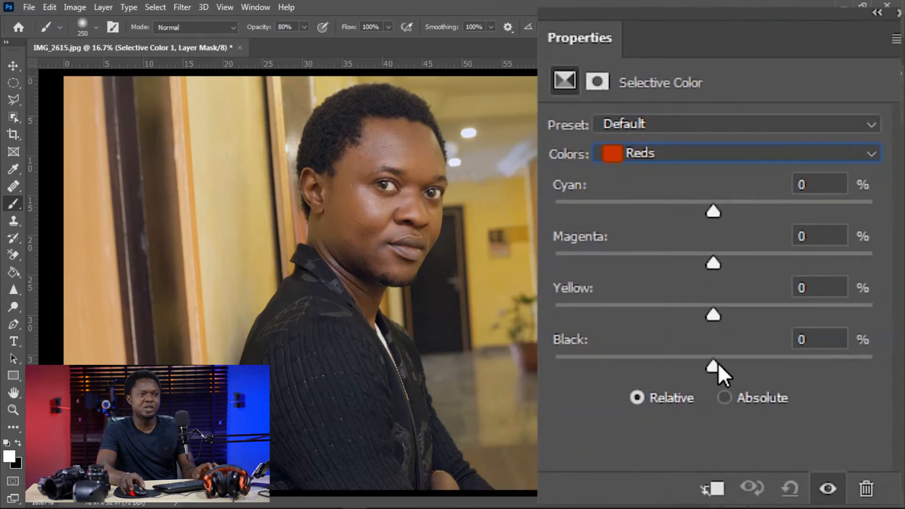
Step: Try Black at +72% and -83% for the Reds, ending at -1%
{"action": "mouse_move", "coordinate": [715, 364]}
{"action": "left_mouse_down"}
{"action": "mouse_move", "coordinate": [780, 372]}
{"action": "mouse_move", "coordinate": [685, 371]}
{"action": "mouse_move", "coordinate": [711, 372]}
{"action": "left_mouse_up"}
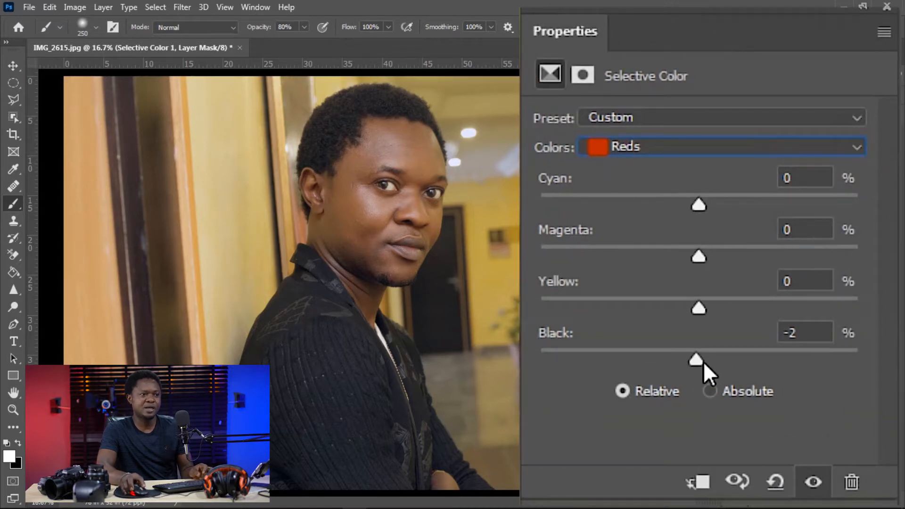
{"action": "left_click_drag", "start_coordinate": [699, 358], "coordinate": [803, 359]}
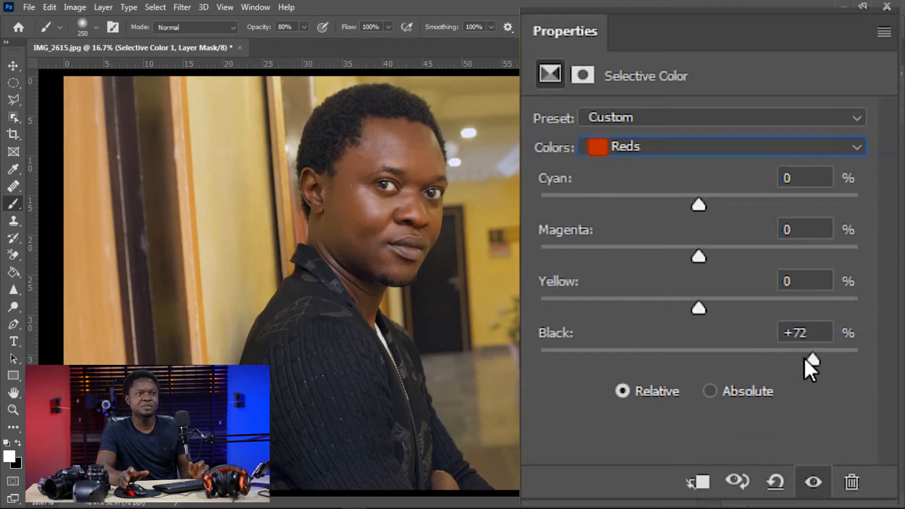
{"action": "left_click_drag", "start_coordinate": [810, 355], "coordinate": [567, 360]}
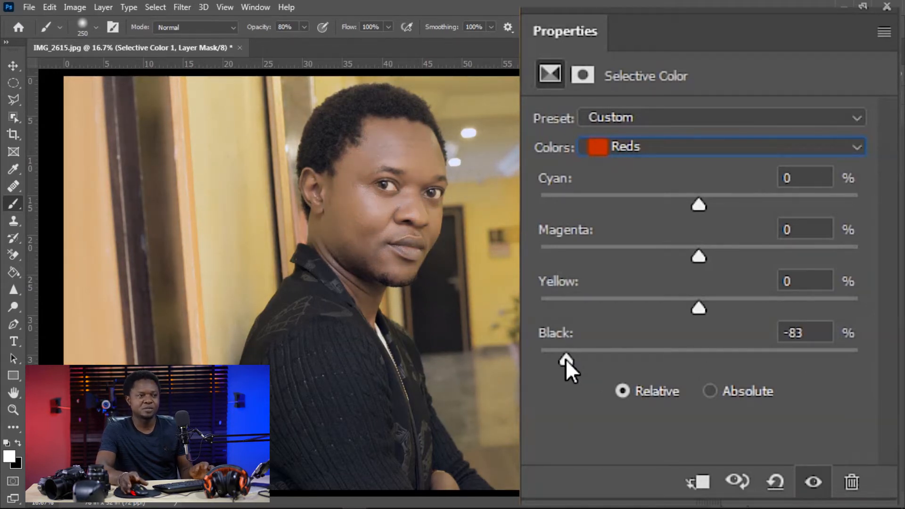
{"action": "left_click_drag", "start_coordinate": [567, 359], "coordinate": [698, 342]}
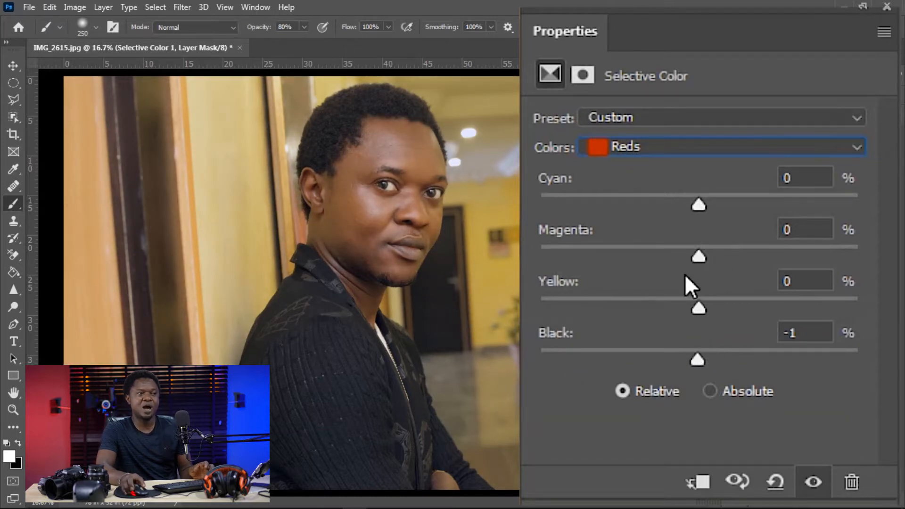
Step: Try lower and higher Yellow amounts for the Reds, including -49%, and return Yellow to 0%
{"action": "left_click_drag", "start_coordinate": [698, 308], "coordinate": [830, 311]}
{"action": "left_click_drag", "start_coordinate": [690, 308], "coordinate": [663, 311]}
{"action": "left_click_drag", "start_coordinate": [577, 321], "coordinate": [705, 322]}
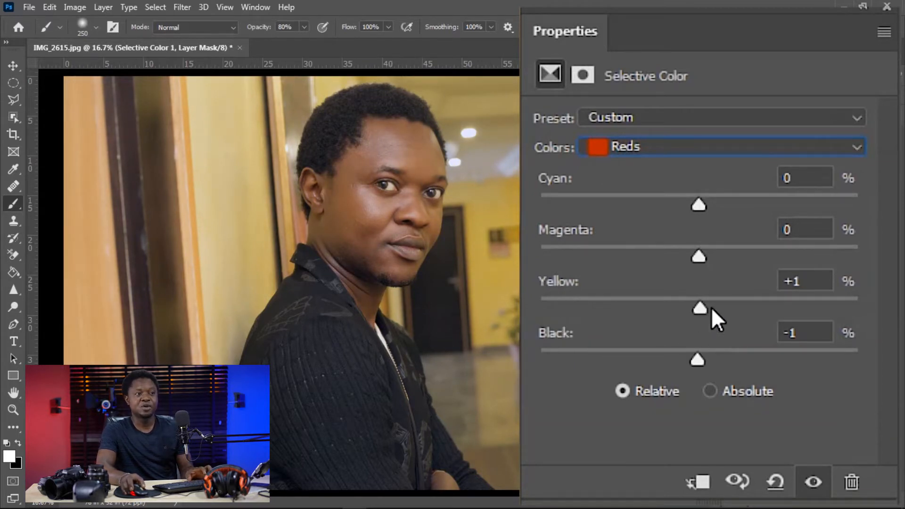
{"action": "left_click_drag", "start_coordinate": [698, 307], "coordinate": [628, 319]}
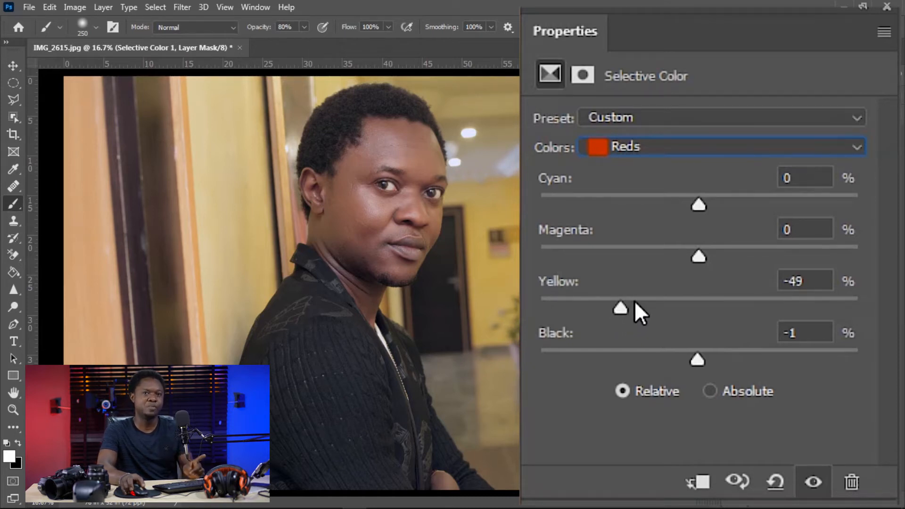
{"action": "left_click_drag", "start_coordinate": [614, 306], "coordinate": [703, 295]}
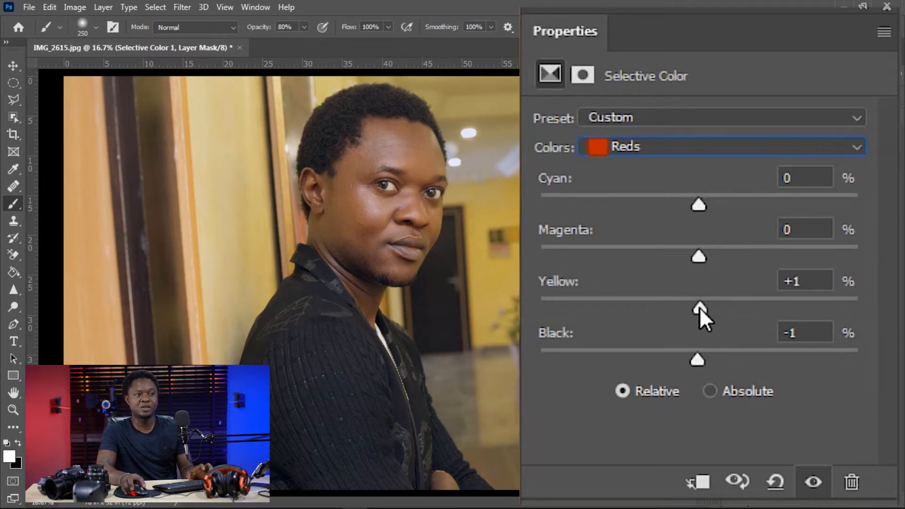
{"action": "left_click_drag", "start_coordinate": [801, 305], "coordinate": [700, 308]}
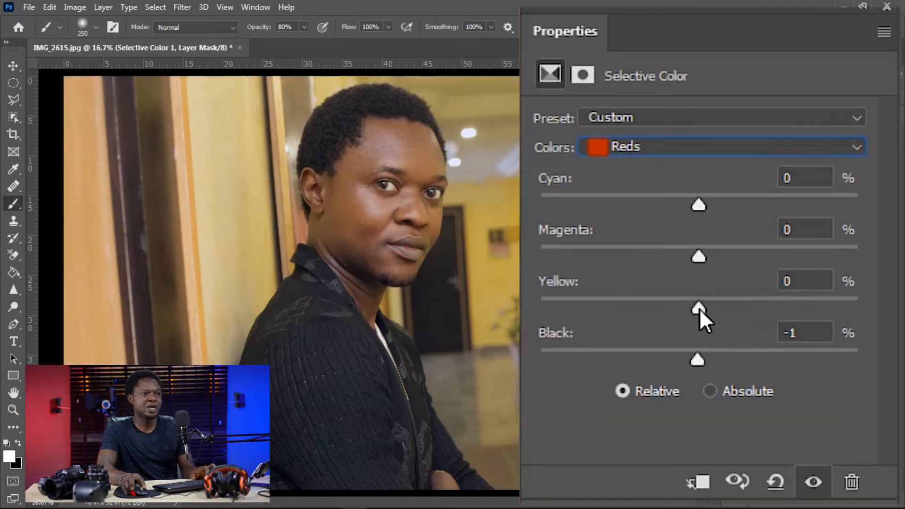
Step: In the Selective Color adjustment, set Black to +46% for the Reds and +11% for the Blacks
{"action": "left_click_drag", "start_coordinate": [699, 361], "coordinate": [619, 365]}
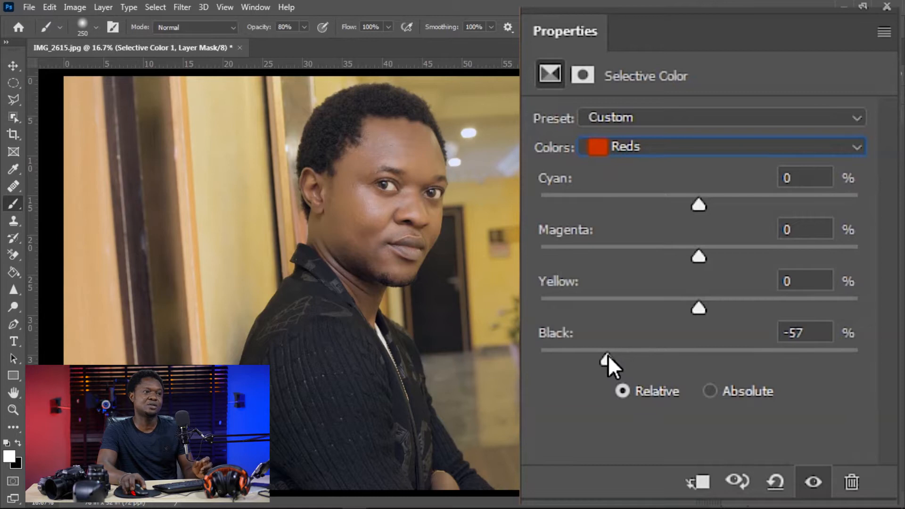
{"action": "left_click_drag", "start_coordinate": [605, 356], "coordinate": [772, 366]}
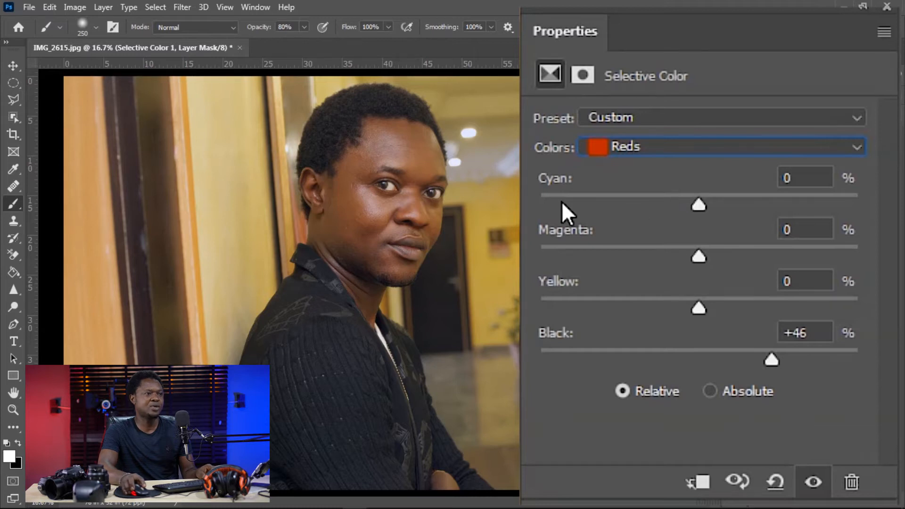
{"action": "left_click", "coordinate": [661, 147]}
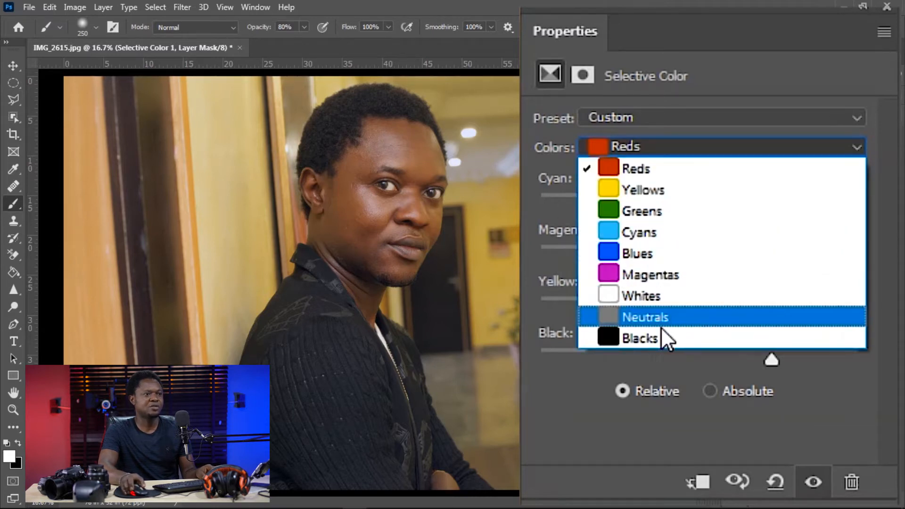
{"action": "left_click", "coordinate": [653, 336]}
{"action": "mouse_move", "coordinate": [706, 359]}
{"action": "left_mouse_down"}
{"action": "mouse_move", "coordinate": [719, 360]}
{"action": "mouse_move", "coordinate": [705, 363]}
{"action": "mouse_move", "coordinate": [717, 368]}
{"action": "left_mouse_up"}
{"action": "mouse_move", "coordinate": [690, 19]}
{"action": "left_mouse_down"}
{"action": "mouse_move", "coordinate": [712, 16]}
{"action": "mouse_move", "coordinate": [721, 60]}
{"action": "mouse_move", "coordinate": [672, 16]}
{"action": "left_mouse_up"}
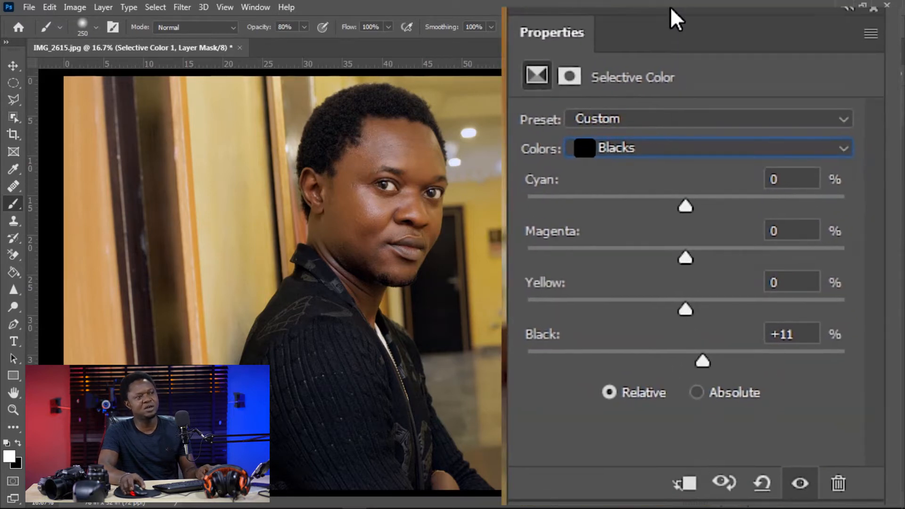
Step: Set Black to +1% for the Neutrals in the Selective Color adjustment
{"action": "left_click", "coordinate": [665, 149]}
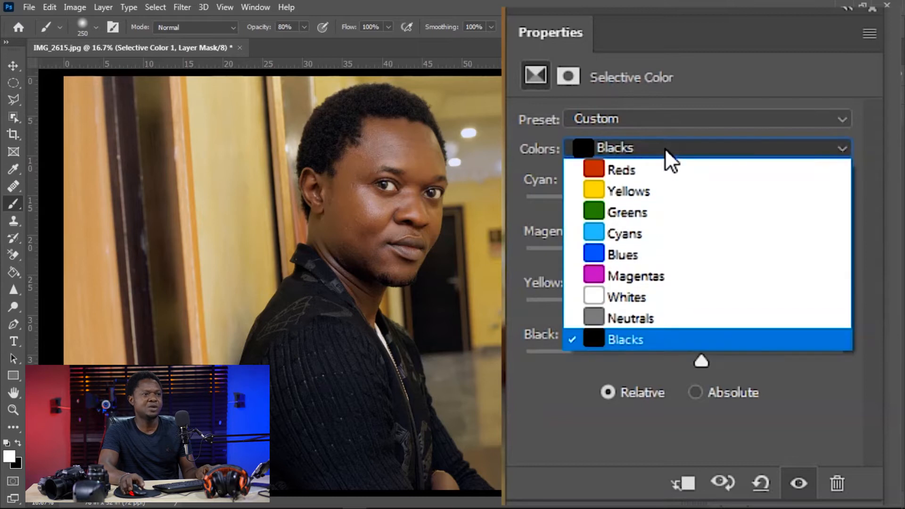
{"action": "left_click", "coordinate": [642, 321]}
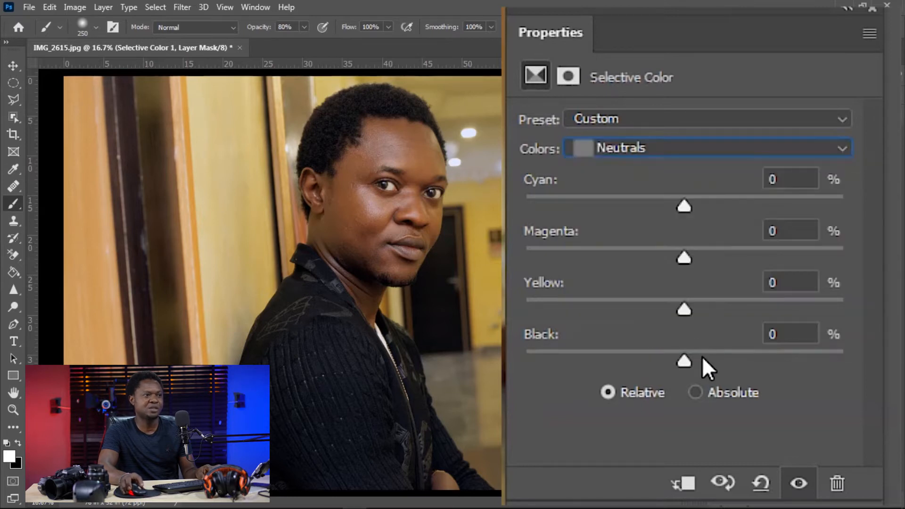
{"action": "mouse_move", "coordinate": [686, 362]}
{"action": "left_mouse_down"}
{"action": "mouse_move", "coordinate": [700, 360]}
{"action": "mouse_move", "coordinate": [686, 358]}
{"action": "left_mouse_up"}
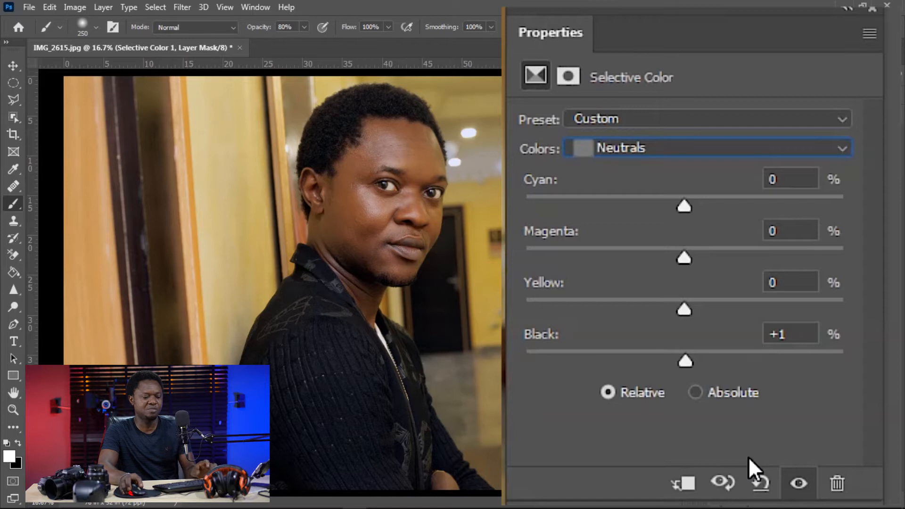
Step: Examine the facial skin up close and compare the portrait with the Selective Color layer hidden and shown
{"action": "key", "text": "ctrl+plus"}
{"action": "key", "text": "ctrl+plus"}
{"action": "left_click_drag", "start_coordinate": [429, 218], "coordinate": [433, 410]}
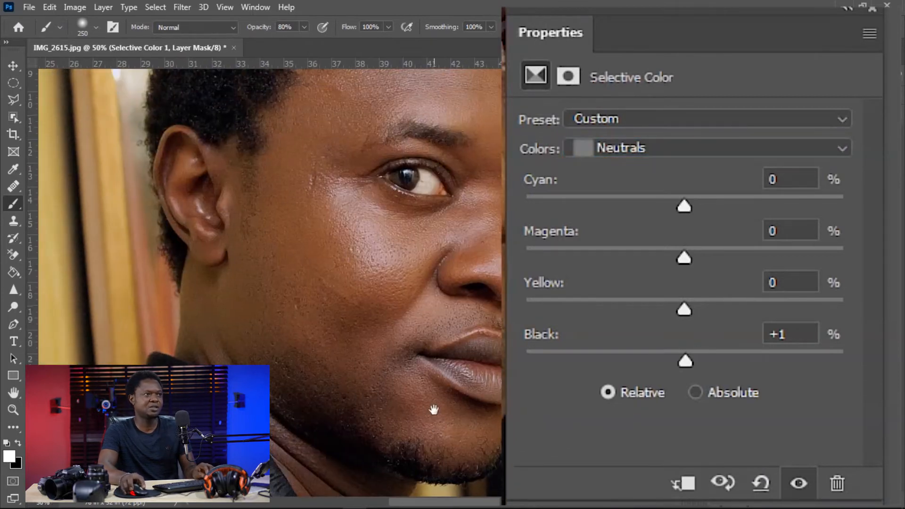
{"action": "left_click_drag", "start_coordinate": [433, 302], "coordinate": [426, 351]}
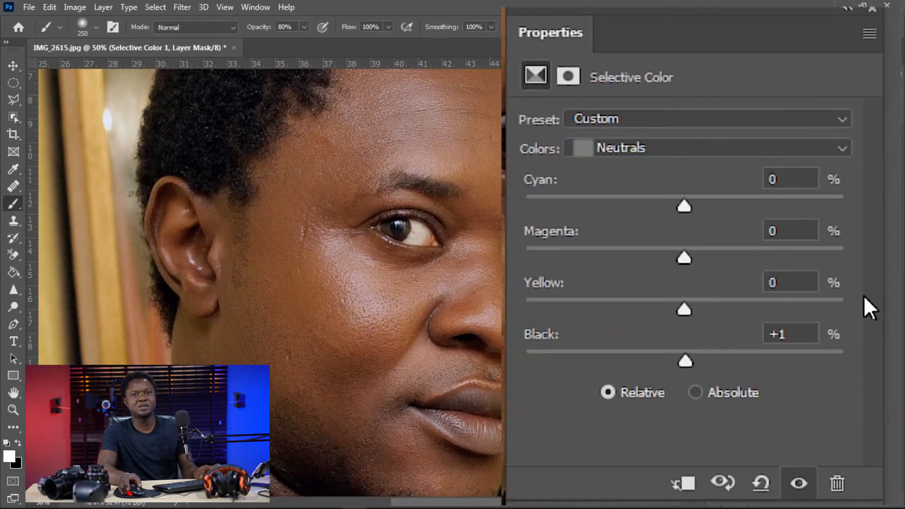
{"action": "key", "text": "ctrl+minus"}
{"action": "key", "text": "ctrl+minus"}
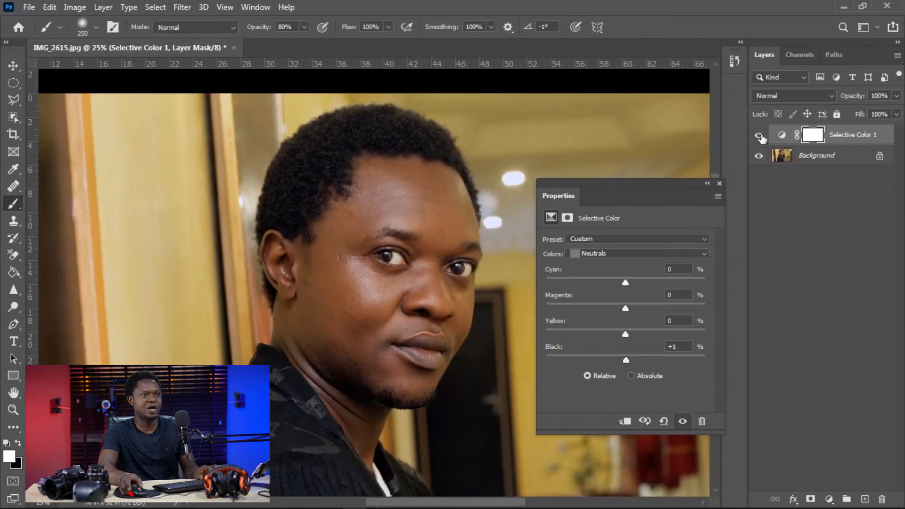
{"action": "left_click", "coordinate": [759, 137]}
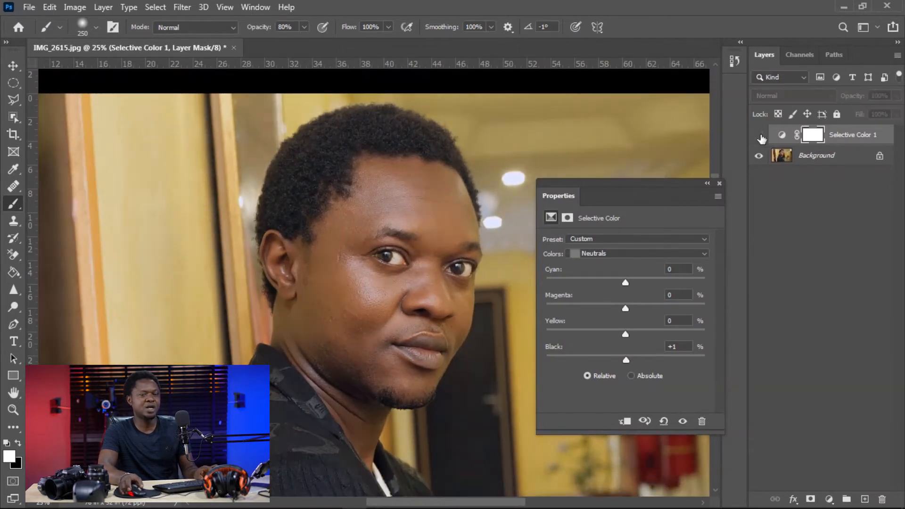
{"action": "left_click", "coordinate": [760, 137]}
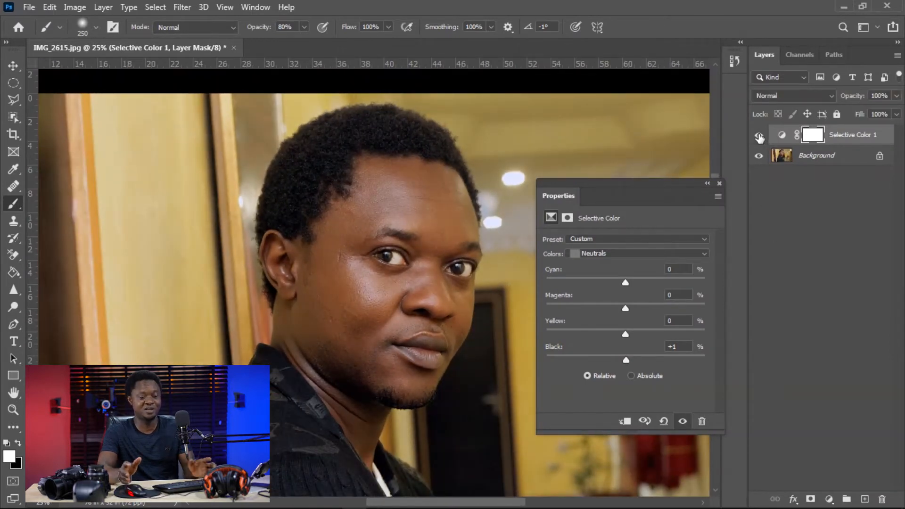
Step: Invert the Selective Color layer's mask to black to hide the adjustment across the whole photo
{"action": "key", "text": "ctrl+minus"}
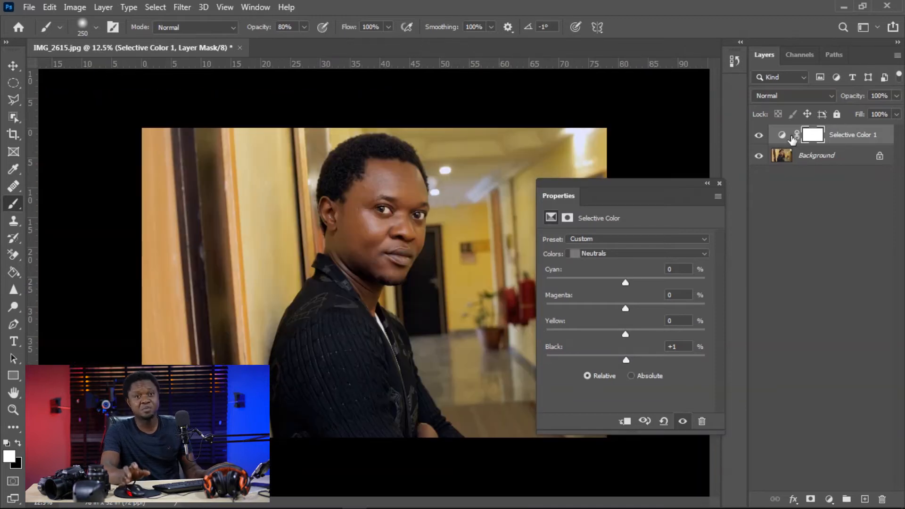
{"action": "left_click", "coordinate": [811, 140]}
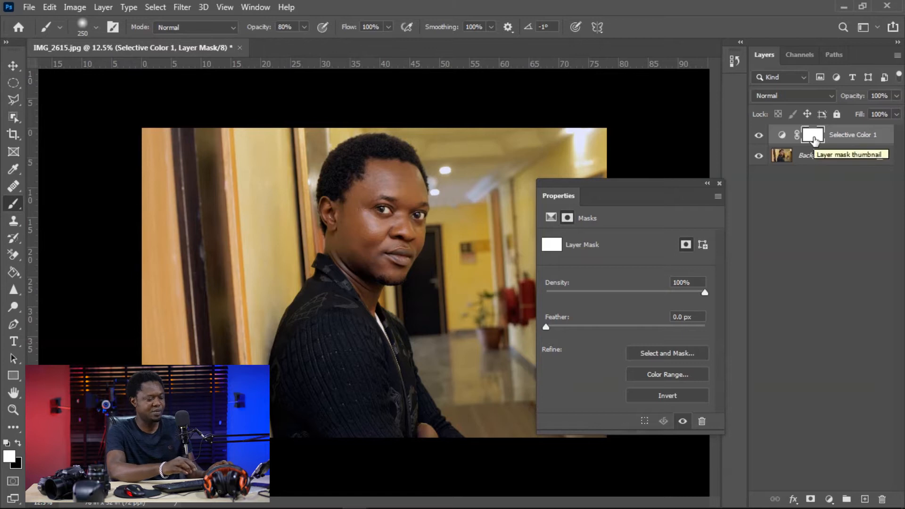
{"action": "key", "text": "ctrl+i"}
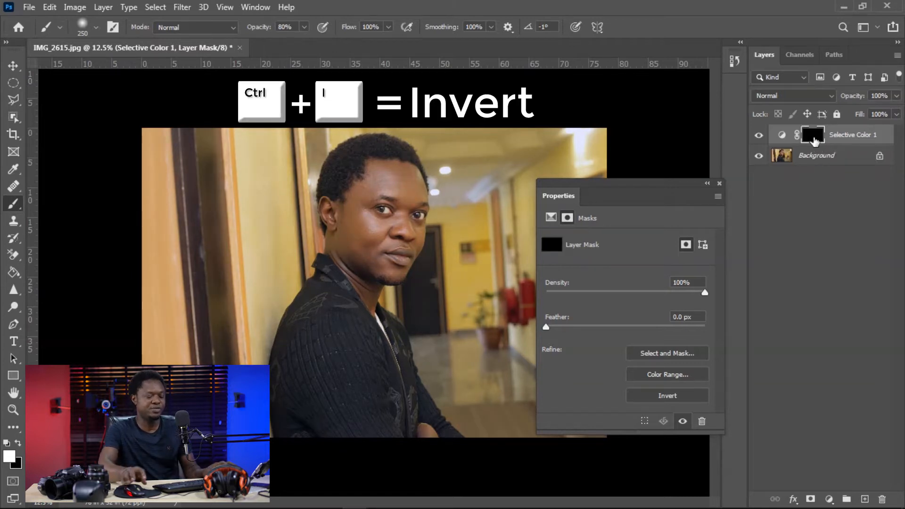
Step: Paint white on the layer mask over the man's hair with the 250-size brush at 80% opacity
{"action": "key", "text": "ctrl+plus"}
{"action": "key", "text": "ctrl+plus"}
{"action": "key", "text": "ctrl+plus"}
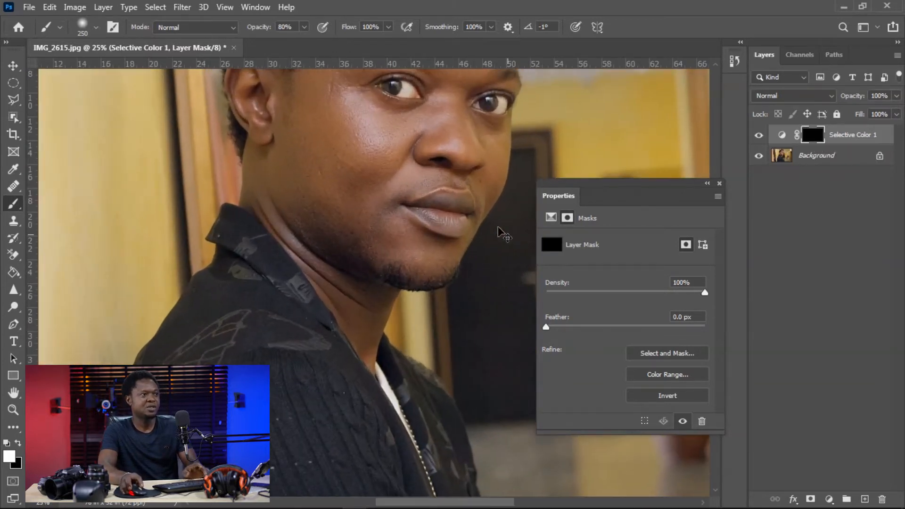
{"action": "left_click_drag", "start_coordinate": [405, 227], "coordinate": [377, 404]}
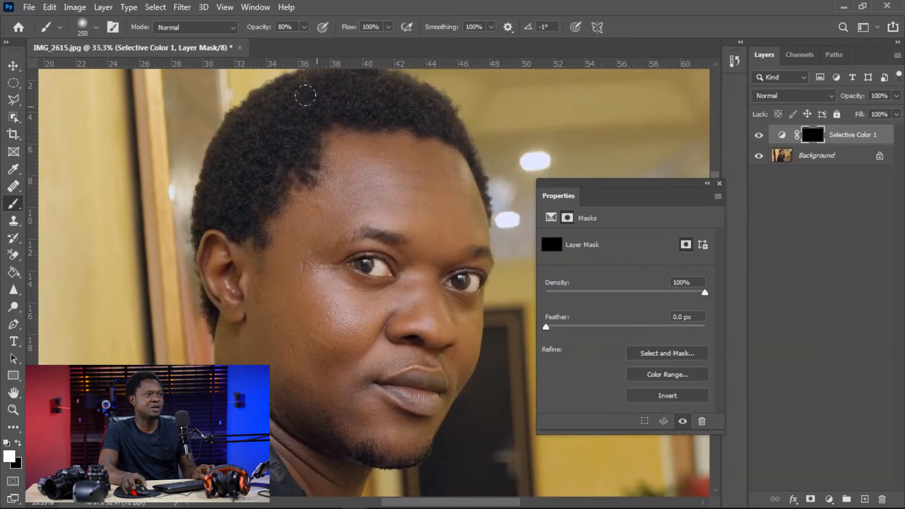
{"action": "left_click_drag", "start_coordinate": [305, 95], "coordinate": [225, 137]}
{"action": "mouse_move", "coordinate": [234, 229]}
{"action": "left_mouse_down"}
{"action": "mouse_move", "coordinate": [299, 134]}
{"action": "mouse_move", "coordinate": [311, 151]}
{"action": "left_mouse_up"}
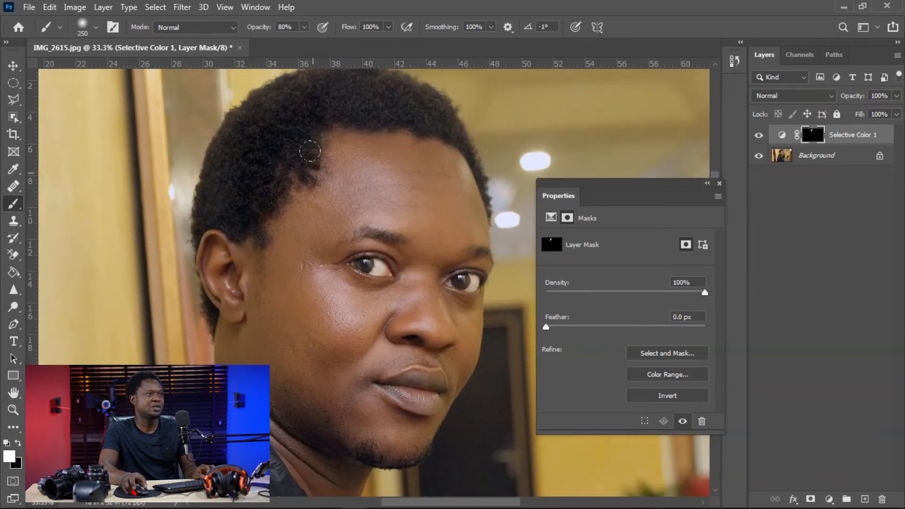
Step: Paint white on the layer mask along the hair's top and left edges with a 125-size brush at 80% opacity
{"action": "key", "text": "ctrl+plus"}
{"action": "key", "text": "ctrl+plus"}
{"action": "left_click_drag", "start_coordinate": [345, 208], "coordinate": [342, 432]}
{"action": "key", "text": "bracketleft"}
{"action": "left_click_drag", "start_coordinate": [274, 136], "coordinate": [361, 221]}
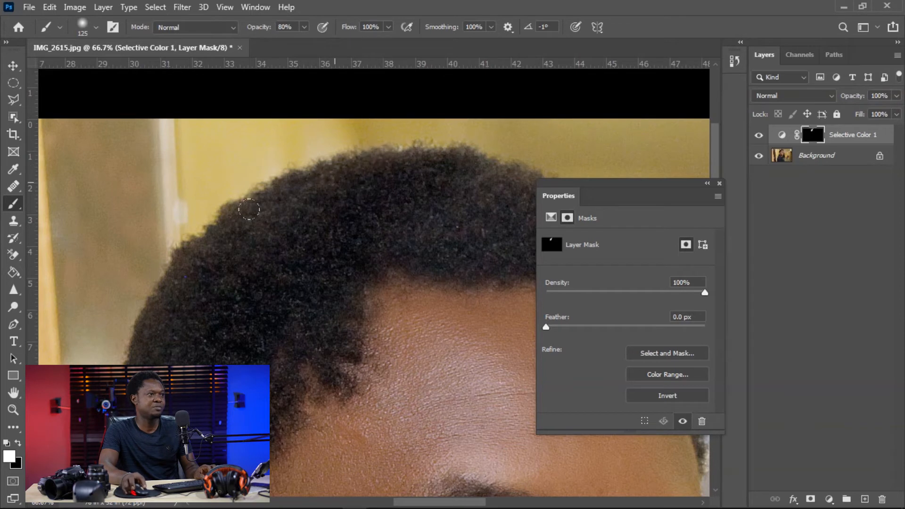
{"action": "left_click_drag", "start_coordinate": [248, 281], "coordinate": [331, 145]}
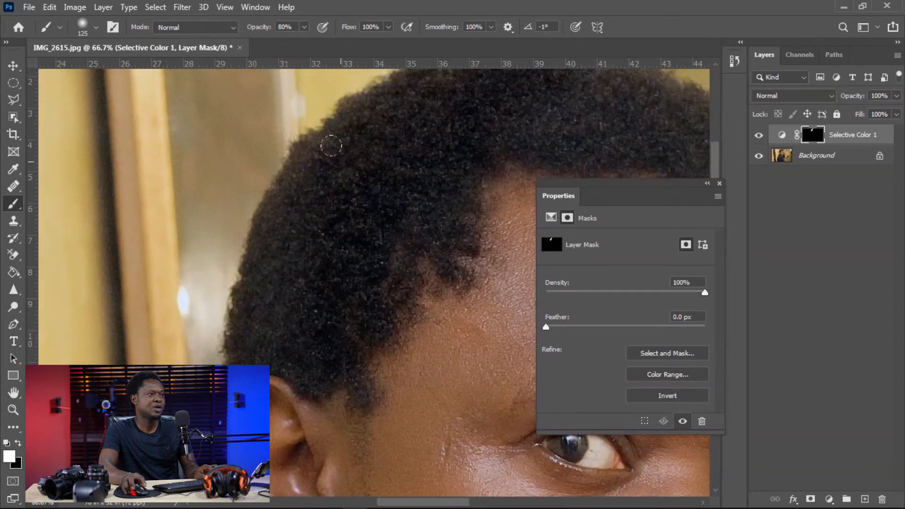
{"action": "mouse_move", "coordinate": [263, 217]}
{"action": "left_mouse_down"}
{"action": "mouse_move", "coordinate": [240, 291]}
{"action": "mouse_move", "coordinate": [276, 225]}
{"action": "mouse_move", "coordinate": [264, 257]}
{"action": "mouse_move", "coordinate": [273, 402]}
{"action": "left_mouse_up"}
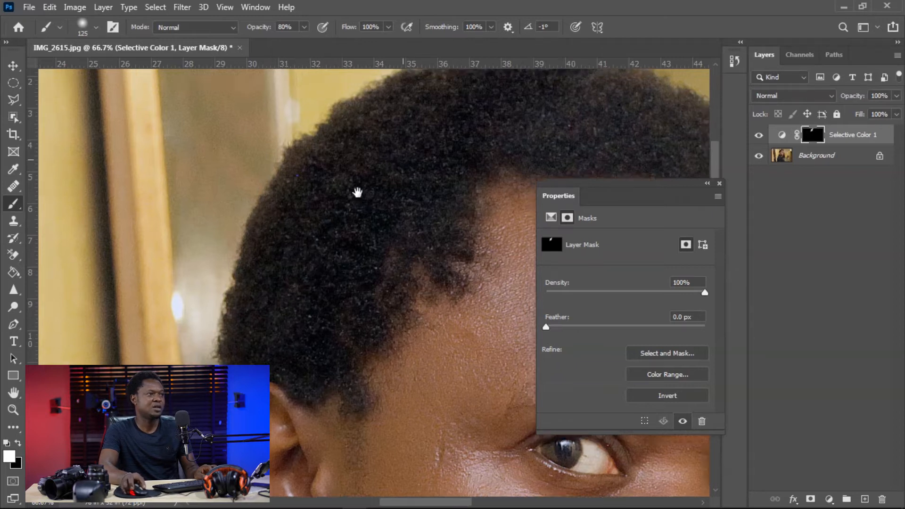
Step: Paint white on the mask over the hair at the crown and along the right hairline with the 125-size brush
{"action": "left_click_drag", "start_coordinate": [355, 192], "coordinate": [211, 295]}
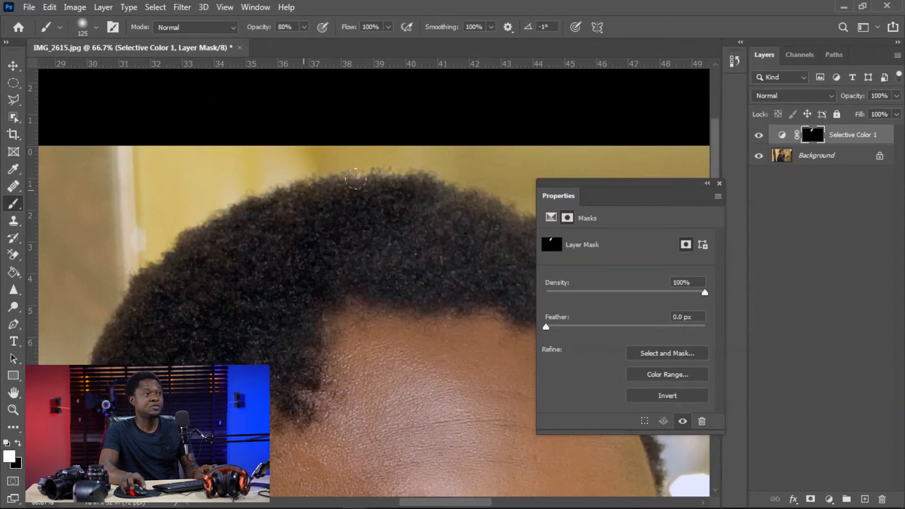
{"action": "left_click_drag", "start_coordinate": [465, 224], "coordinate": [307, 195]}
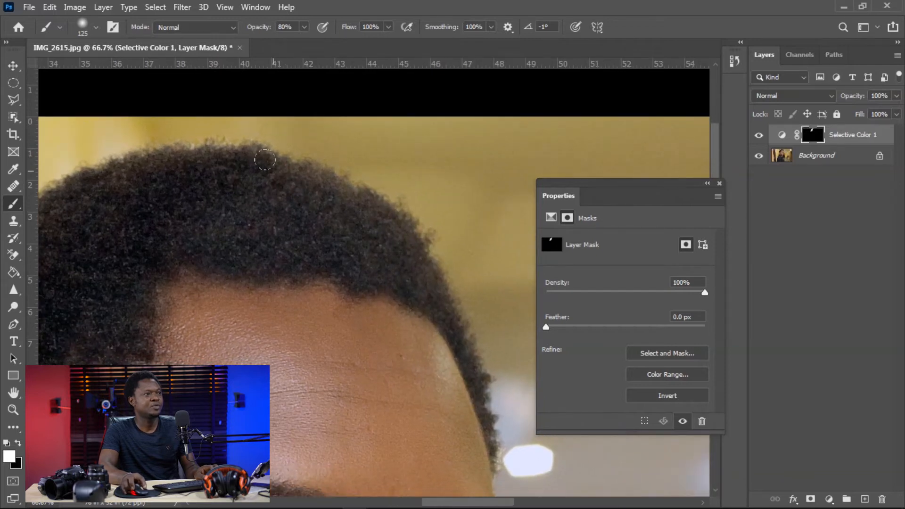
{"action": "left_click_drag", "start_coordinate": [434, 321], "coordinate": [418, 312]}
{"action": "mouse_move", "coordinate": [343, 272]}
{"action": "left_mouse_down"}
{"action": "mouse_move", "coordinate": [212, 226]}
{"action": "mouse_move", "coordinate": [106, 236]}
{"action": "left_mouse_up"}
Step: Paint white on the mask over the forehead and upper face with a 300-size brush at 80% opacity
{"action": "key", "text": "ctrl+minus"}
{"action": "key", "text": "ctrl+minus"}
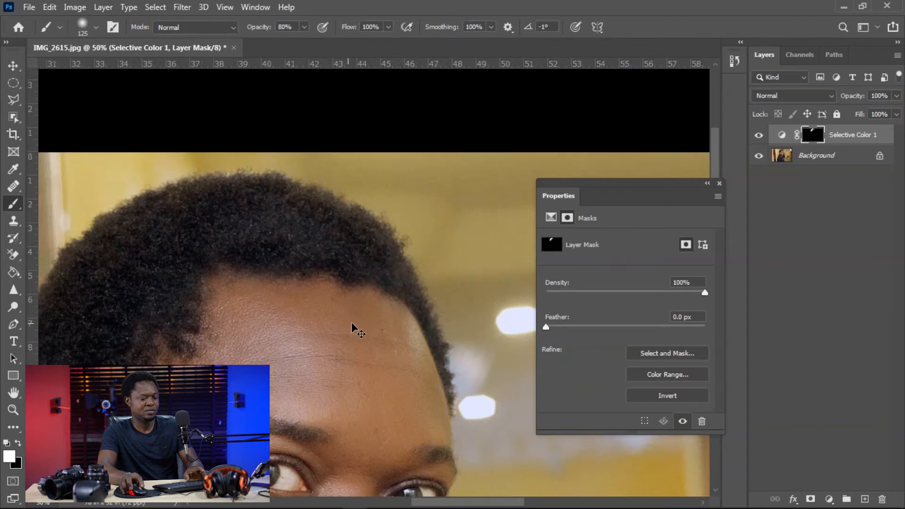
{"action": "key", "text": "bracketright"}
{"action": "key", "text": "bracketright"}
{"action": "key", "text": "bracketright"}
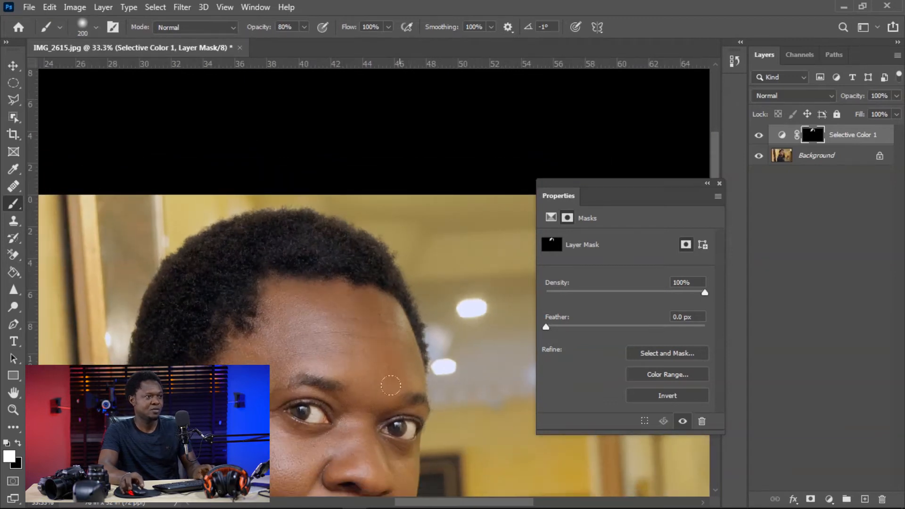
{"action": "key", "text": "bracketright"}
{"action": "key", "text": "bracketright"}
{"action": "mouse_move", "coordinate": [306, 346]}
{"action": "left_mouse_down"}
{"action": "mouse_move", "coordinate": [311, 318]}
{"action": "mouse_move", "coordinate": [296, 219]}
{"action": "left_mouse_up"}
{"action": "mouse_move", "coordinate": [231, 250]}
{"action": "left_mouse_down"}
{"action": "mouse_move", "coordinate": [254, 325]}
{"action": "mouse_move", "coordinate": [197, 352]}
{"action": "mouse_move", "coordinate": [195, 306]}
{"action": "mouse_move", "coordinate": [231, 346]}
{"action": "mouse_move", "coordinate": [291, 320]}
{"action": "mouse_move", "coordinate": [342, 351]}
{"action": "mouse_move", "coordinate": [382, 330]}
{"action": "mouse_move", "coordinate": [367, 396]}
{"action": "mouse_move", "coordinate": [277, 371]}
{"action": "left_mouse_up"}
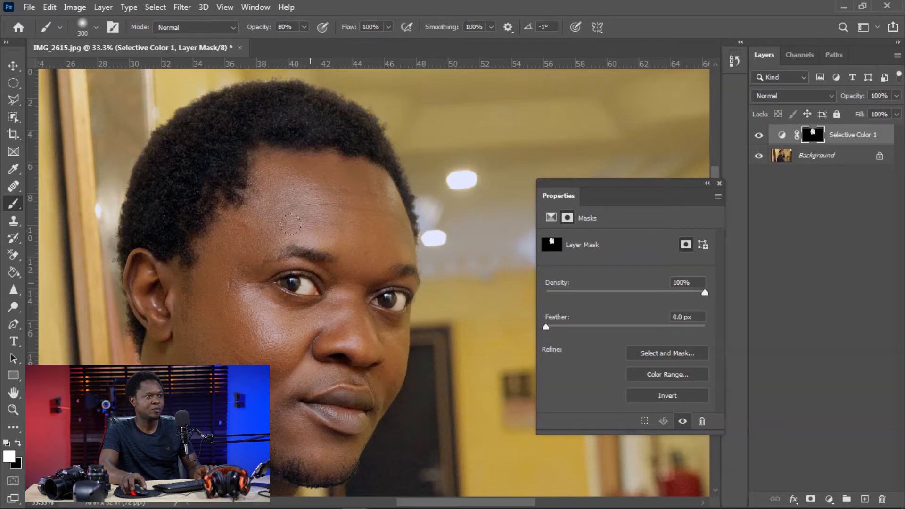
{"action": "left_click_drag", "start_coordinate": [291, 225], "coordinate": [284, 216]}
Step: Set the brush opacity to 100%, keeping the flow at 100%
{"action": "left_click_drag", "start_coordinate": [304, 27], "coordinate": [329, 47]}
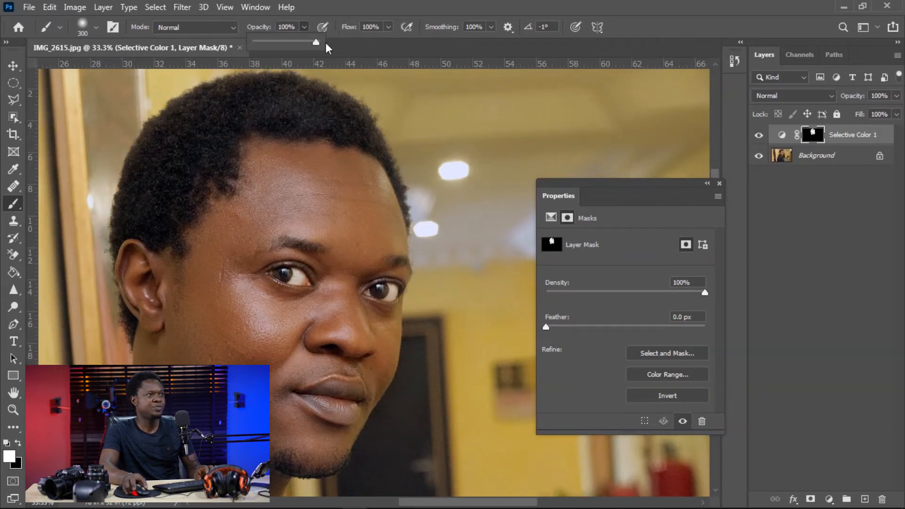
{"action": "left_click_drag", "start_coordinate": [388, 27], "coordinate": [392, 42]}
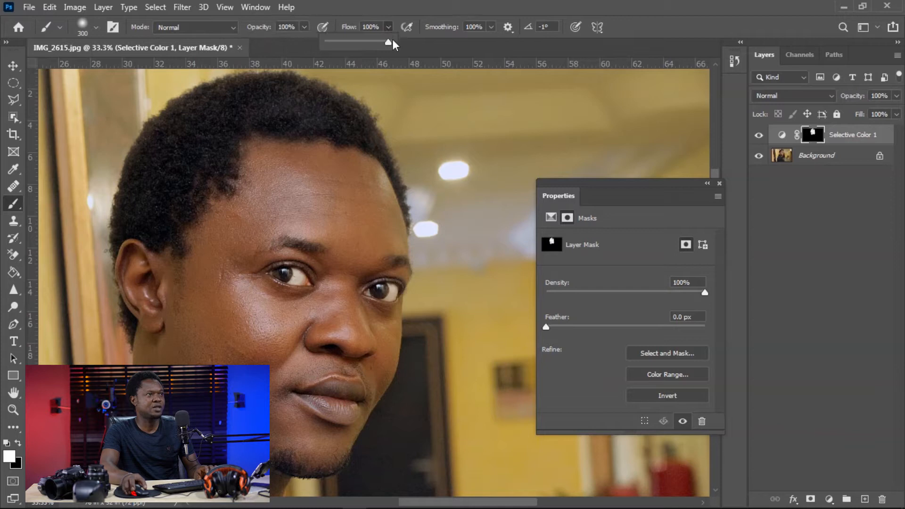
{"action": "left_click", "coordinate": [317, 171]}
Step: Paint white on the mask over the cheeks, lips, chin, neck and upper jacket with the 300-size brush at 100% opacity
{"action": "left_click_drag", "start_coordinate": [284, 422], "coordinate": [364, 249]}
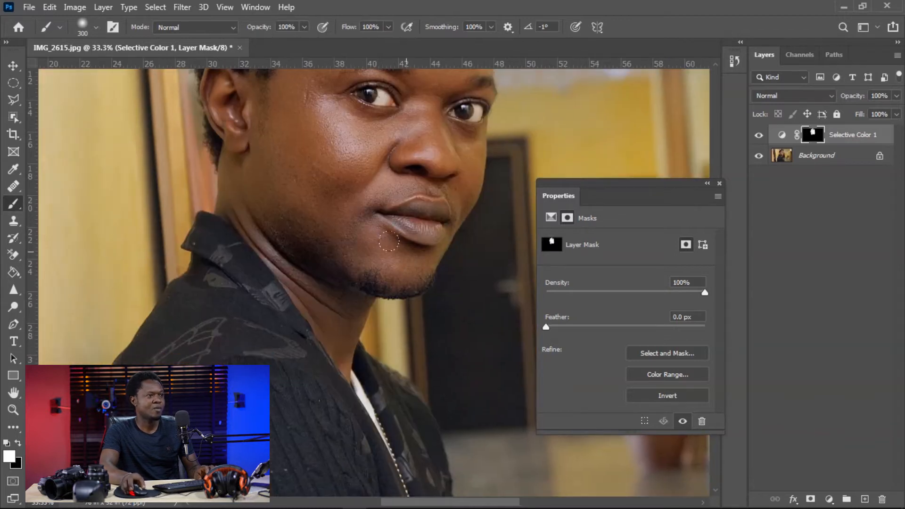
{"action": "left_click_drag", "start_coordinate": [261, 304], "coordinate": [377, 231]}
{"action": "mouse_move", "coordinate": [330, 165]}
{"action": "left_mouse_down"}
{"action": "mouse_move", "coordinate": [423, 394]}
{"action": "mouse_move", "coordinate": [461, 255]}
{"action": "left_mouse_up"}
{"action": "left_click_drag", "start_coordinate": [406, 273], "coordinate": [439, 200]}
{"action": "mouse_move", "coordinate": [319, 131]}
{"action": "left_mouse_down"}
{"action": "mouse_move", "coordinate": [247, 277]}
{"action": "mouse_move", "coordinate": [313, 354]}
{"action": "mouse_move", "coordinate": [381, 338]}
{"action": "left_mouse_up"}
Step: Paint white on the mask over the rest of the man's jacket with a 700-size brush
{"action": "scroll", "coordinate": [396, 373], "scroll_direction": "down", "scroll_amount": 3}
{"action": "key", "text": "]"}
{"action": "key", "text": "]"}
{"action": "key", "text": "]"}
{"action": "key", "text": "]"}
{"action": "mouse_move", "coordinate": [333, 313]}
{"action": "left_mouse_down"}
{"action": "mouse_move", "coordinate": [361, 448]}
{"action": "mouse_move", "coordinate": [334, 319]}
{"action": "mouse_move", "coordinate": [381, 452]}
{"action": "mouse_move", "coordinate": [370, 418]}
{"action": "mouse_move", "coordinate": [375, 354]}
{"action": "mouse_move", "coordinate": [367, 416]}
{"action": "mouse_move", "coordinate": [309, 367]}
{"action": "mouse_move", "coordinate": [286, 369]}
{"action": "mouse_move", "coordinate": [294, 362]}
{"action": "mouse_move", "coordinate": [303, 377]}
{"action": "mouse_move", "coordinate": [341, 360]}
{"action": "left_mouse_up"}
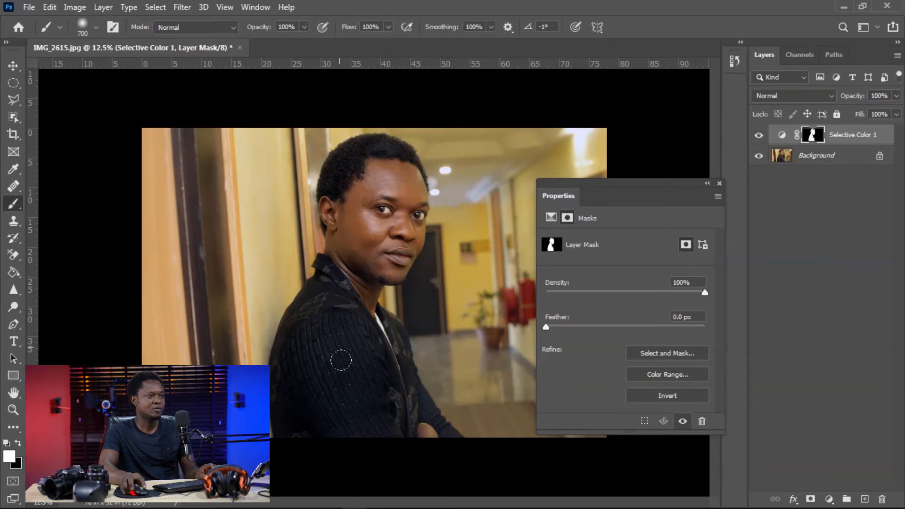
Step: Paint white on the mask over the hand, the far sleeve and the jacket's open front with 200- to 300-size brushes
{"action": "key", "text": "ctrl+plus"}
{"action": "key", "text": "ctrl+plus"}
{"action": "left_click_drag", "start_coordinate": [374, 394], "coordinate": [303, 287]}
{"action": "key", "text": "ctrl+plus"}
{"action": "left_click_drag", "start_coordinate": [377, 424], "coordinate": [291, 297]}
{"action": "key", "text": "bracketleft"}
{"action": "key", "text": "bracketleft"}
{"action": "key", "text": "bracketleft"}
{"action": "key", "text": "bracketleft"}
{"action": "key", "text": "bracketleft"}
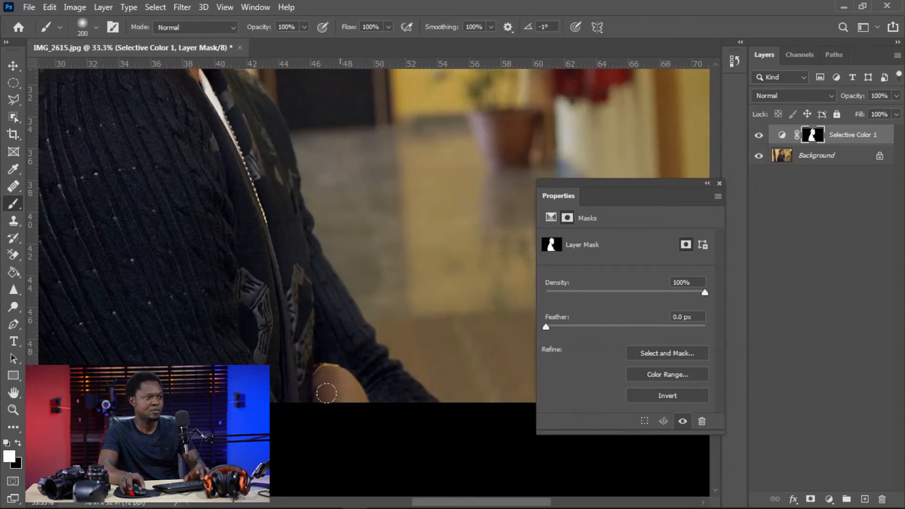
{"action": "left_click_drag", "start_coordinate": [339, 330], "coordinate": [309, 276]}
{"action": "left_click_drag", "start_coordinate": [243, 109], "coordinate": [283, 165]}
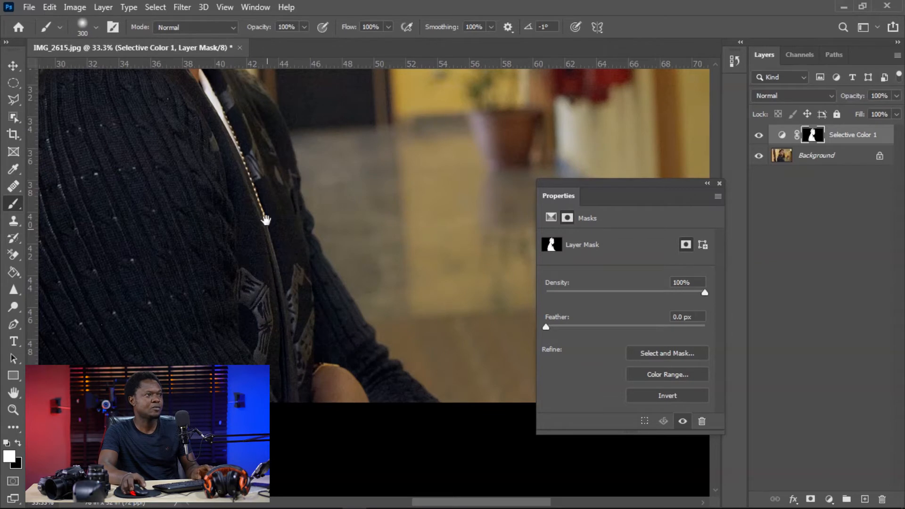
Step: Touch up the mask over the jacket's front and shoulder with the 300-size brush, and enlarge the brush to 700
{"action": "left_click_drag", "start_coordinate": [266, 221], "coordinate": [389, 391]}
{"action": "key", "text": "bracketright"}
{"action": "left_click_drag", "start_coordinate": [321, 232], "coordinate": [347, 249]}
{"action": "left_click_drag", "start_coordinate": [363, 391], "coordinate": [256, 219]}
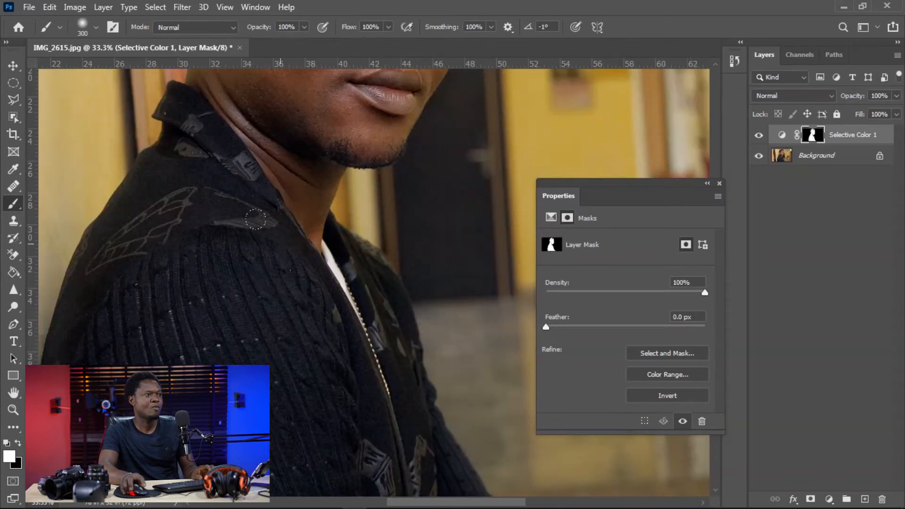
{"action": "key", "text": "ctrl+minus"}
{"action": "key", "text": "ctrl+minus"}
{"action": "key", "text": "ctrl+minus"}
{"action": "key", "text": "bracketright"}
{"action": "key", "text": "bracketright"}
{"action": "key", "text": "bracketright"}
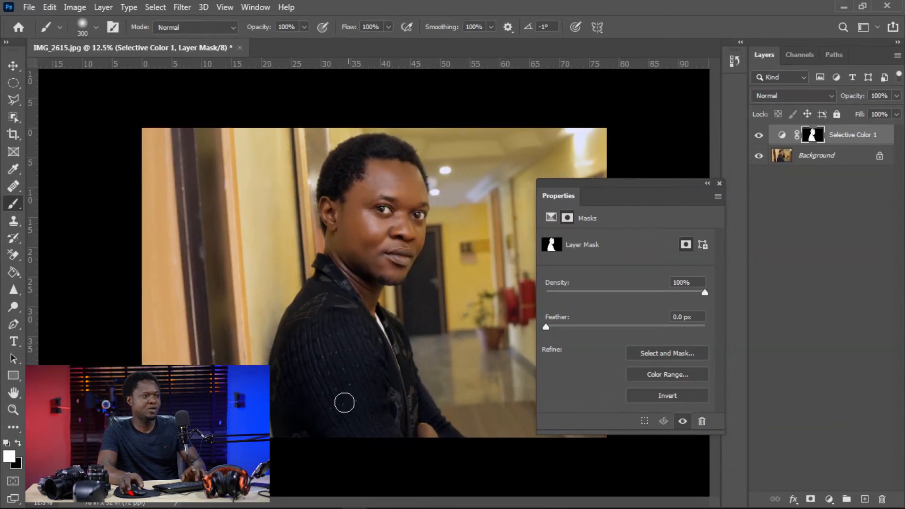
{"action": "key", "text": "bracketright"}
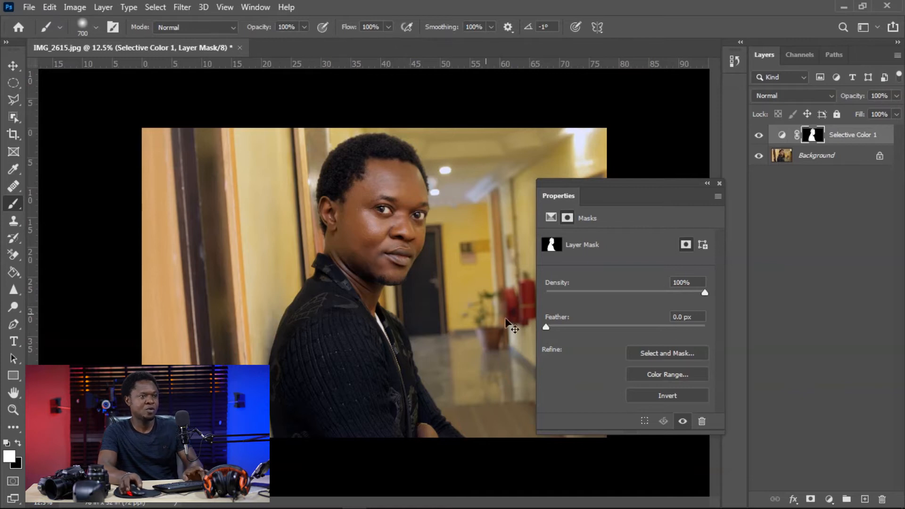
Step: Examine the masked adjustment on the portrait close up and across the whole photo
{"action": "key", "text": "ctrl+plus"}
{"action": "key", "text": "ctrl+plus"}
{"action": "key", "text": "ctrl+plus"}
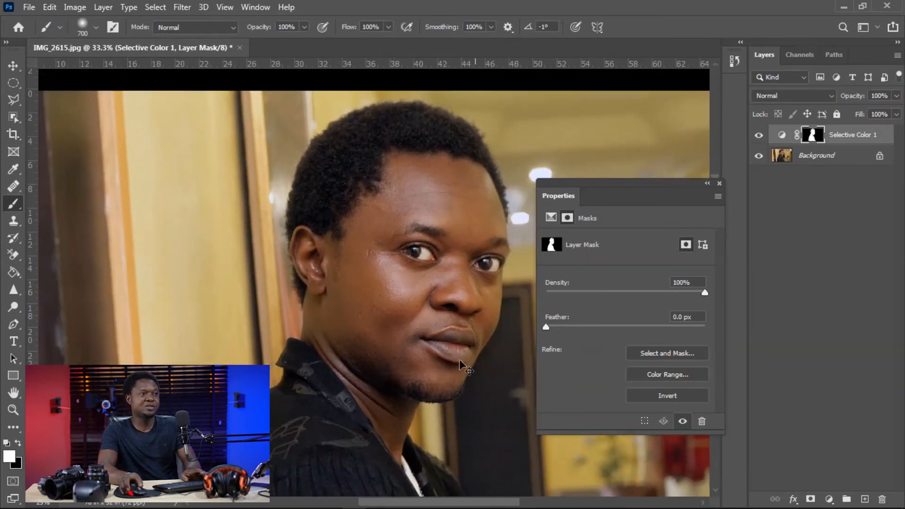
{"action": "key", "text": "ctrl+minus"}
{"action": "key", "text": "ctrl+minus"}
{"action": "key", "text": "ctrl+minus"}
{"action": "key", "text": "ctrl+minus"}
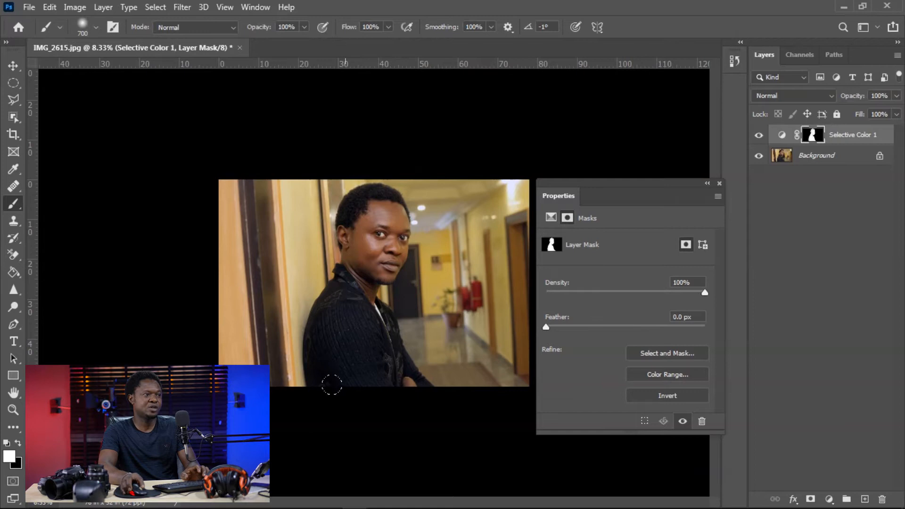
{"action": "key", "text": "ctrl+plus"}
{"action": "key", "text": "ctrl+plus"}
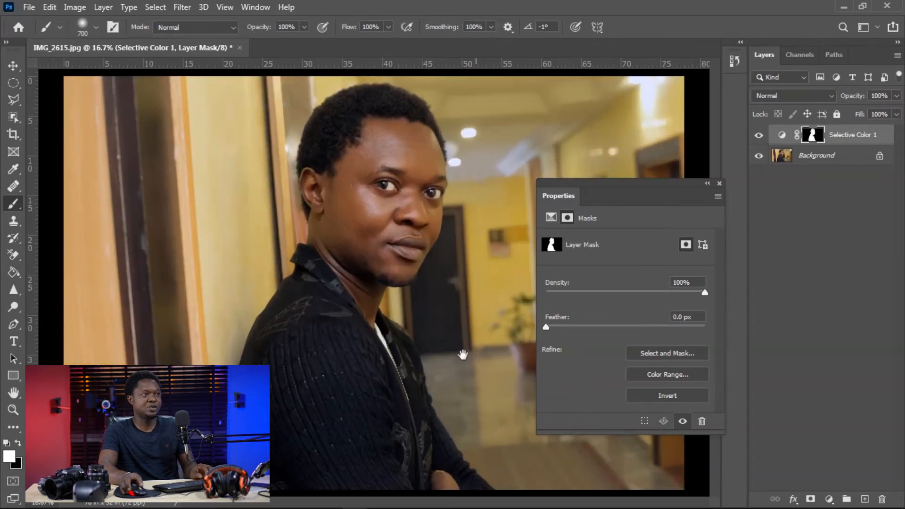
{"action": "key", "text": "ctrl+minus"}
{"action": "key", "text": "ctrl+minus"}
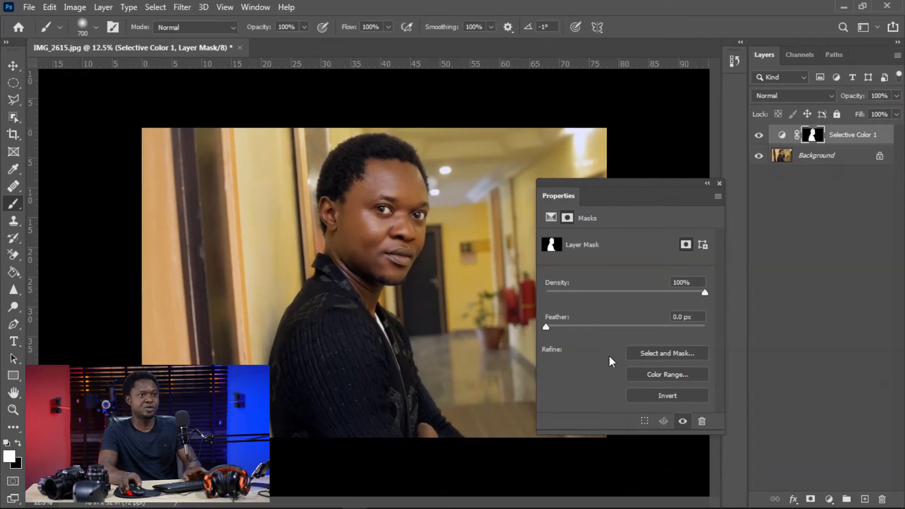
{"action": "key", "text": "ctrl+minus"}
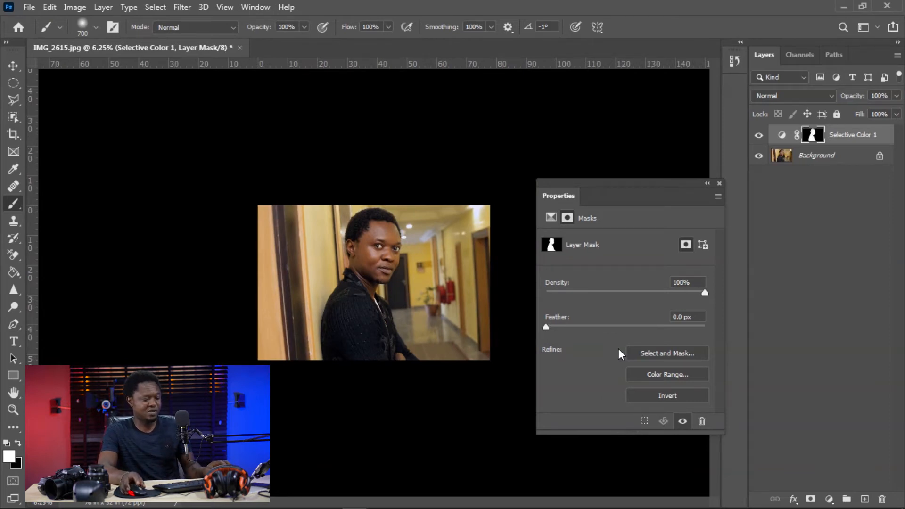
Step: Duplicate the Selective Color 1 layer together with its mask
{"action": "left_click", "coordinate": [844, 135]}
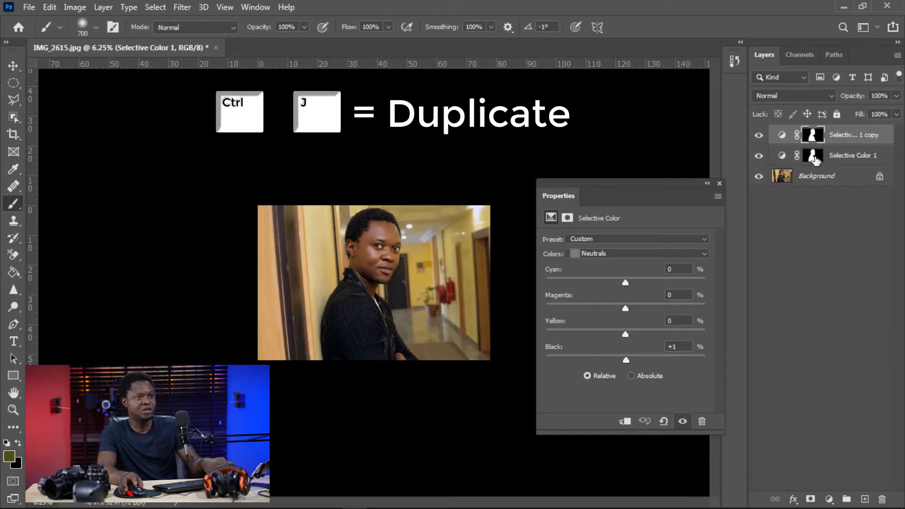
{"action": "key", "text": "ctrl+j"}
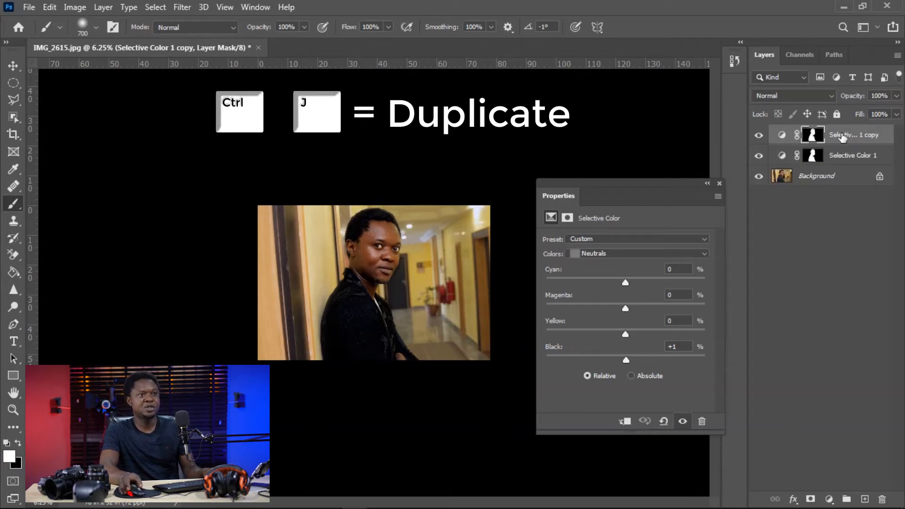
{"action": "key", "text": "ctrl+2"}
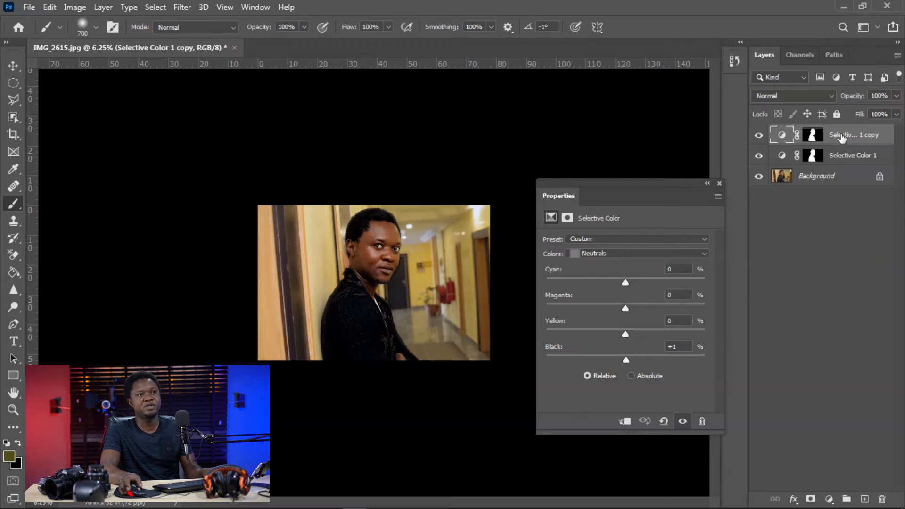
Step: Rename the duplicated Selective Color layer as "background"
{"action": "double_click", "coordinate": [842, 135]}
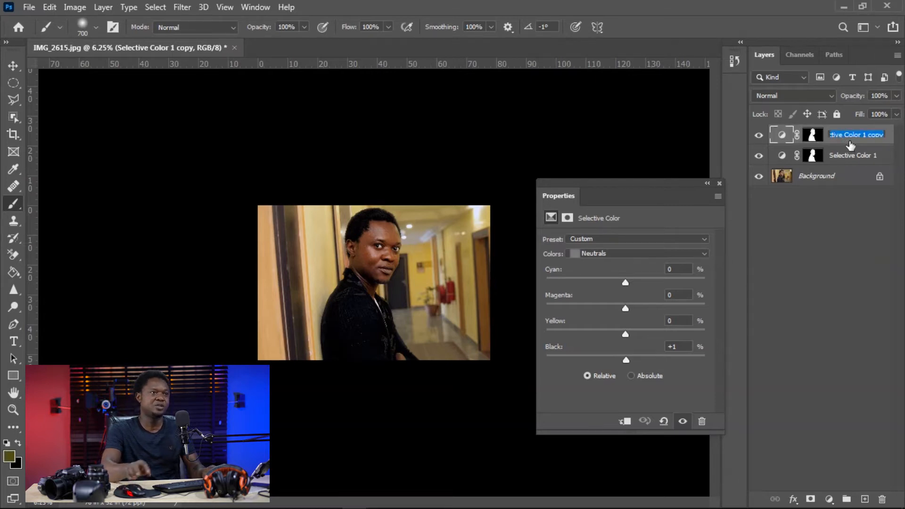
{"action": "type", "text": "b"}
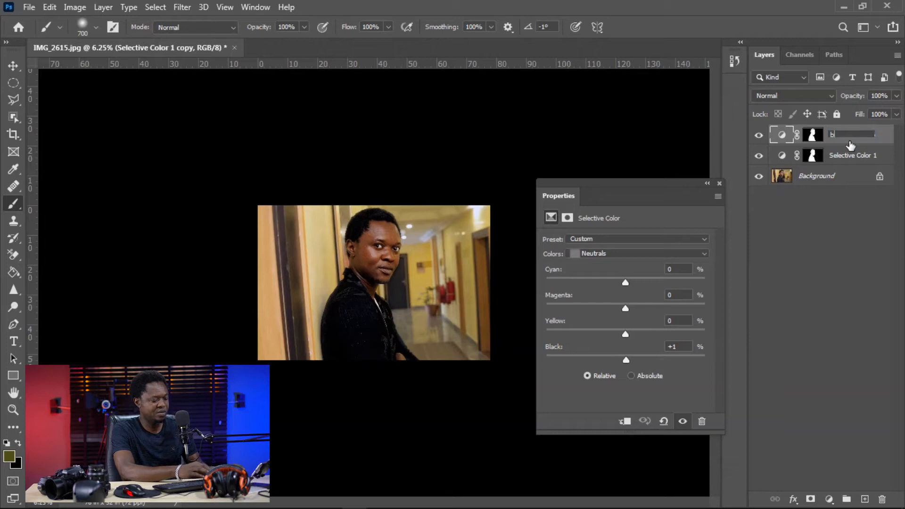
{"action": "type", "text": "ackgrou"}
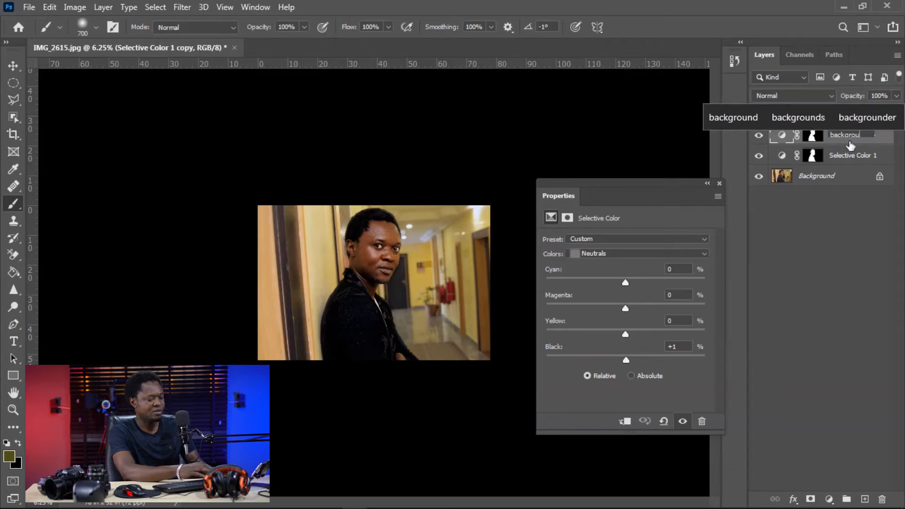
{"action": "type", "text": "nd"}
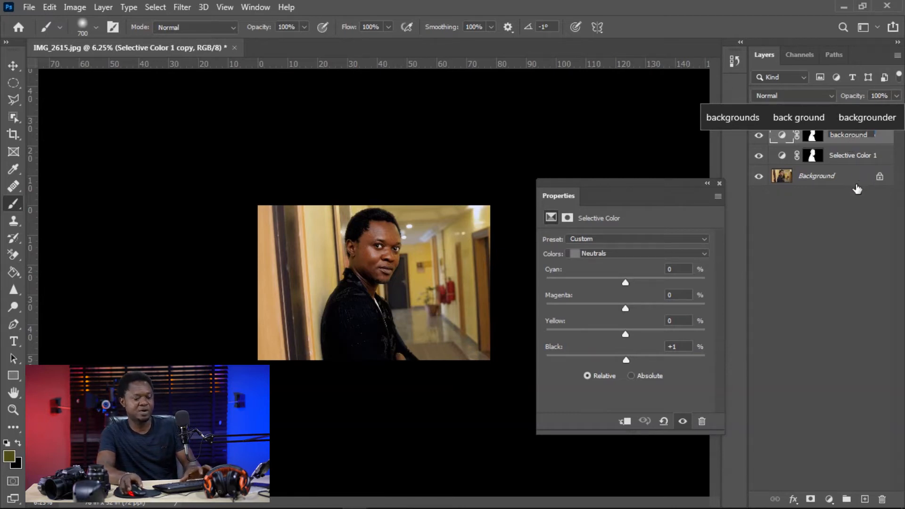
{"action": "key", "text": "Return"}
Step: Rename the original Selective Color 1 layer as "image"
{"action": "left_click", "coordinate": [843, 163]}
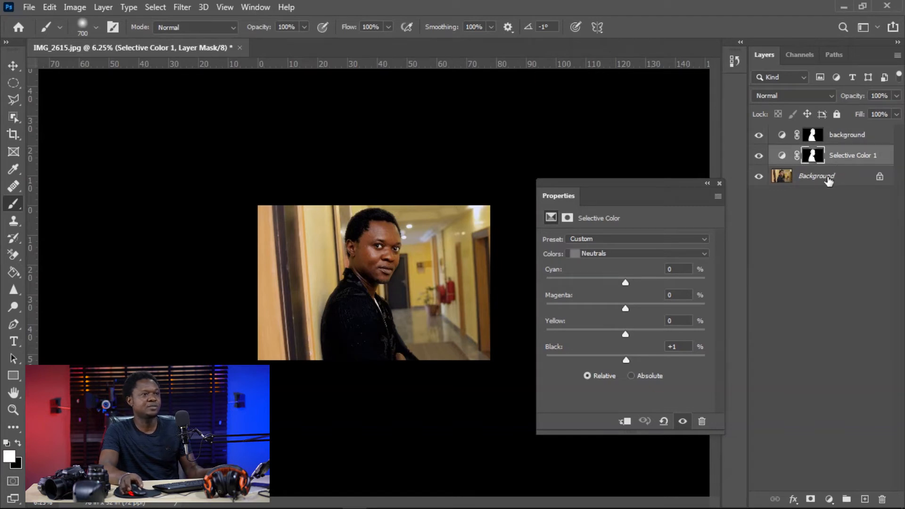
{"action": "double_click", "coordinate": [839, 155]}
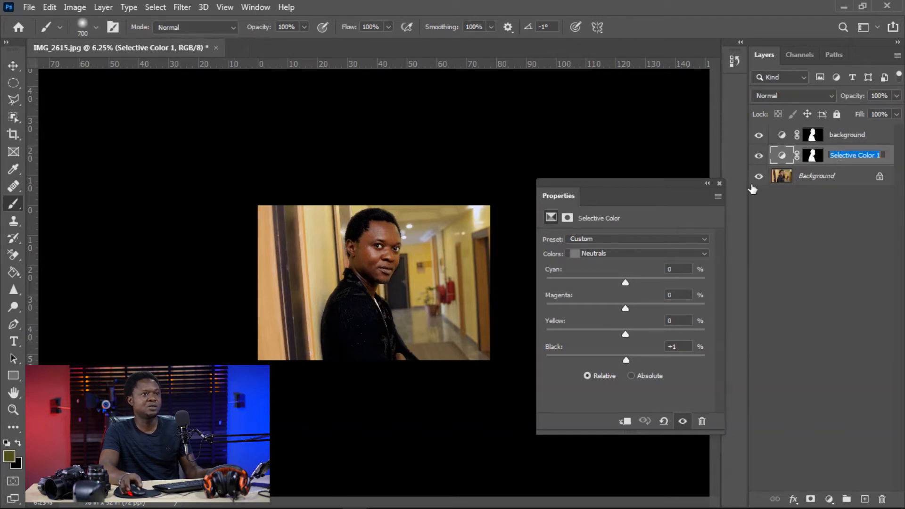
{"action": "type", "text": "im"}
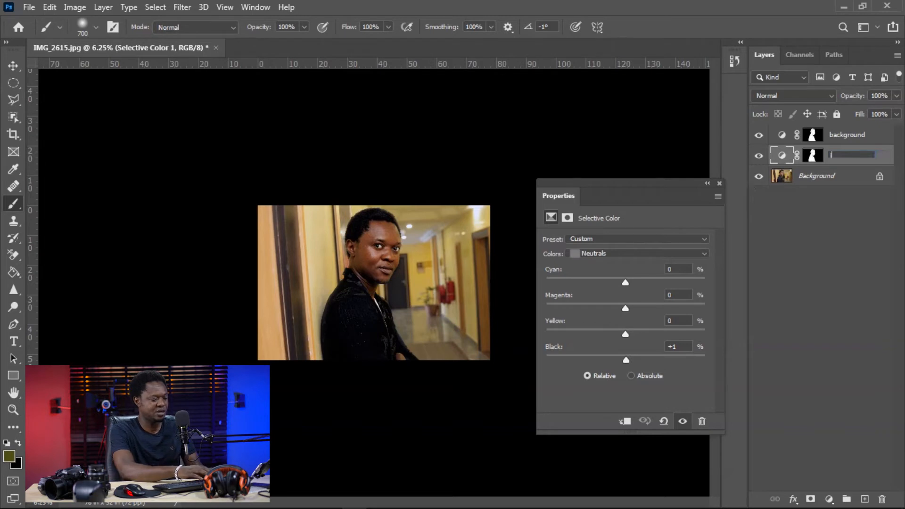
{"action": "type", "text": "age"}
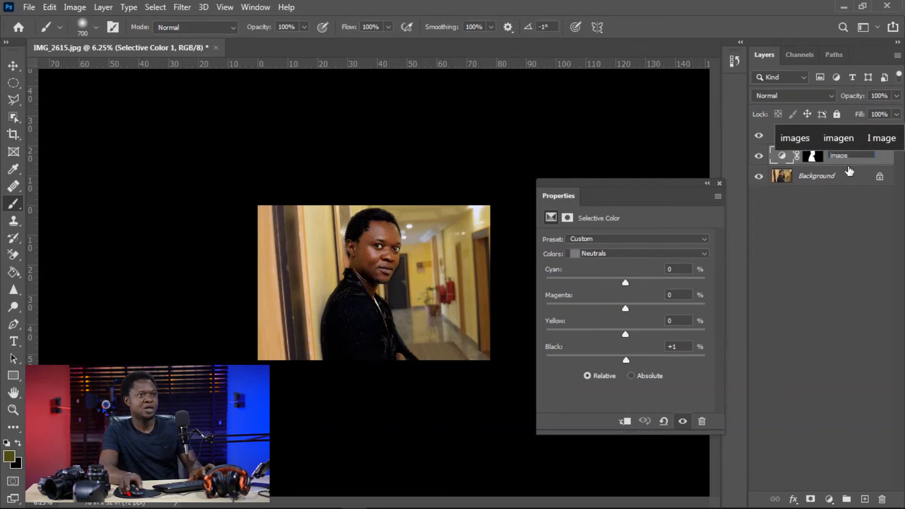
{"action": "key", "text": "Return"}
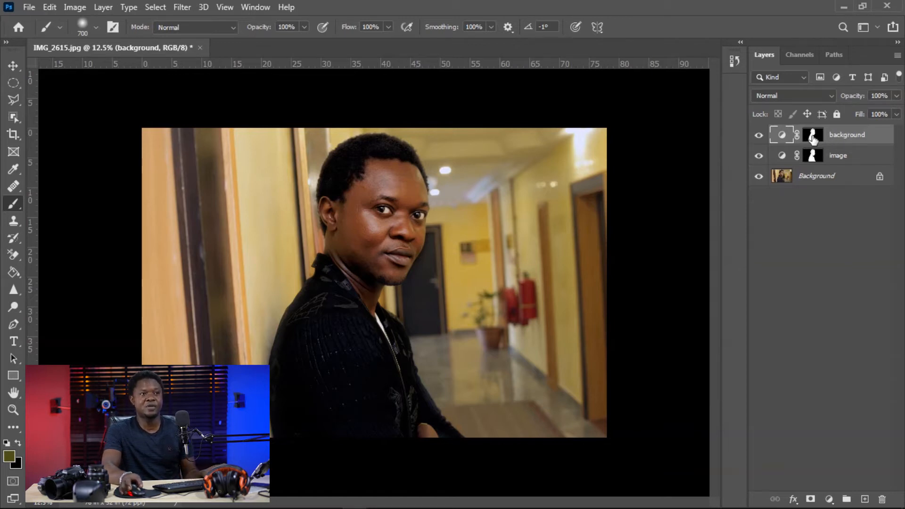
Step: Invert the mask of the "background" adjustment layer so it affects everything except the man
{"action": "left_click", "coordinate": [812, 137]}
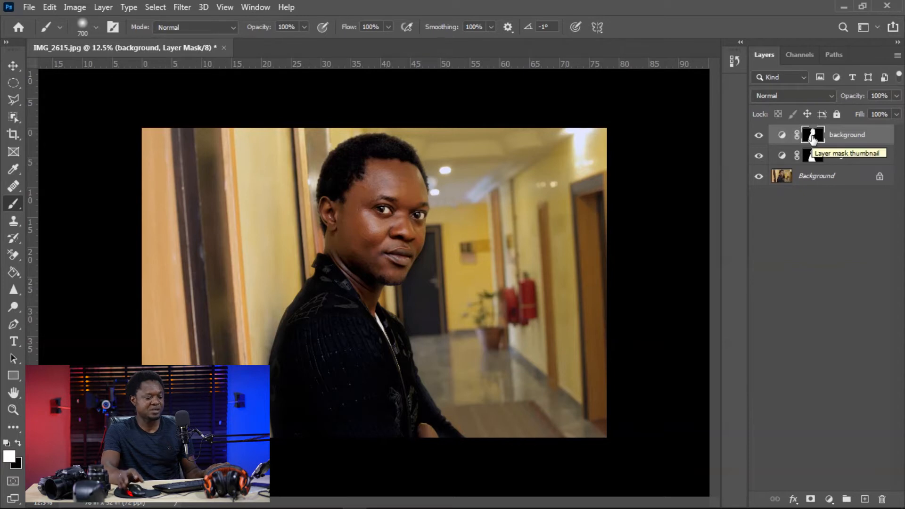
{"action": "key", "text": "ctrl+i"}
{"action": "key", "text": "ctrl+i"}
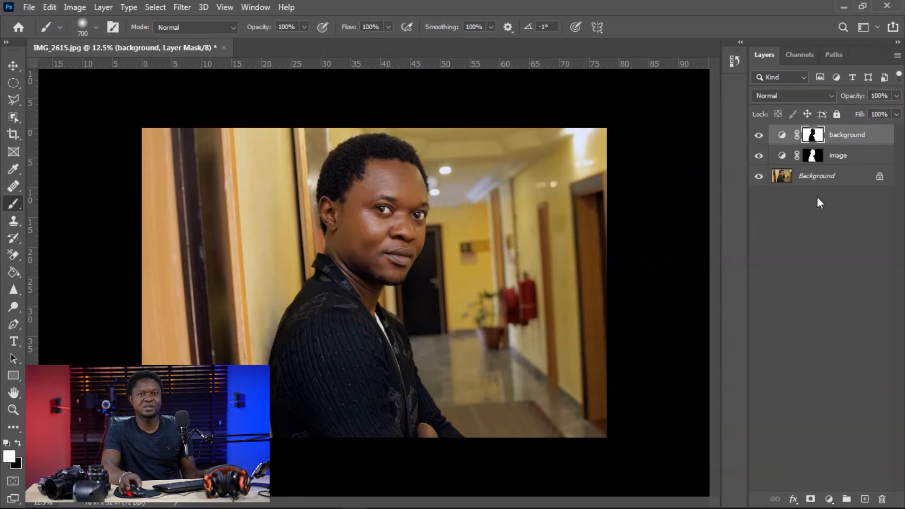
Step: Open the Selective Color settings of the "background" layer and reset them to the defaults
{"action": "double_click", "coordinate": [781, 137]}
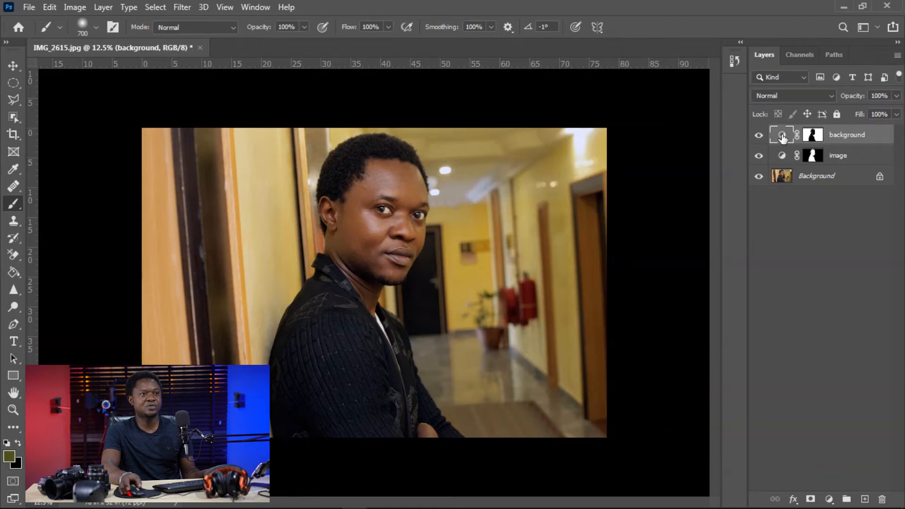
{"action": "mouse_move", "coordinate": [635, 155]}
{"action": "left_mouse_down"}
{"action": "mouse_move", "coordinate": [624, 144]}
{"action": "mouse_move", "coordinate": [627, 152]}
{"action": "left_mouse_up"}
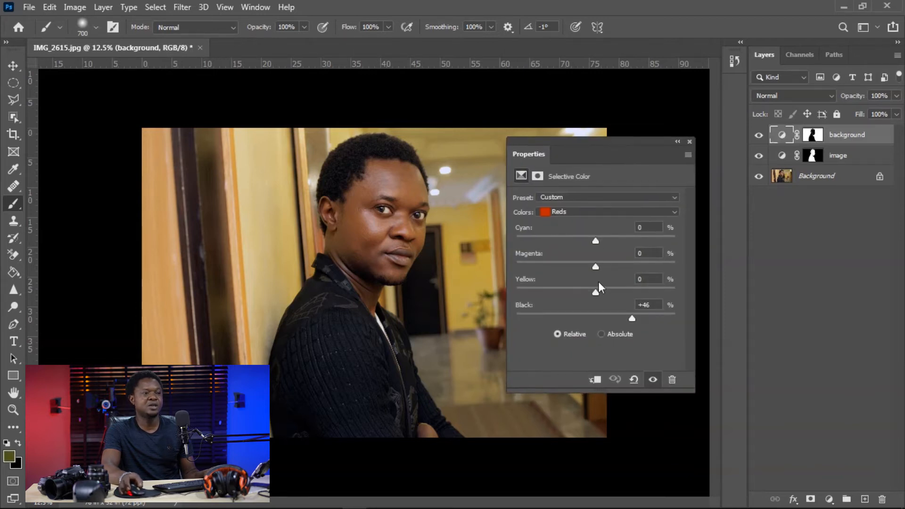
{"action": "left_click", "coordinate": [633, 381]}
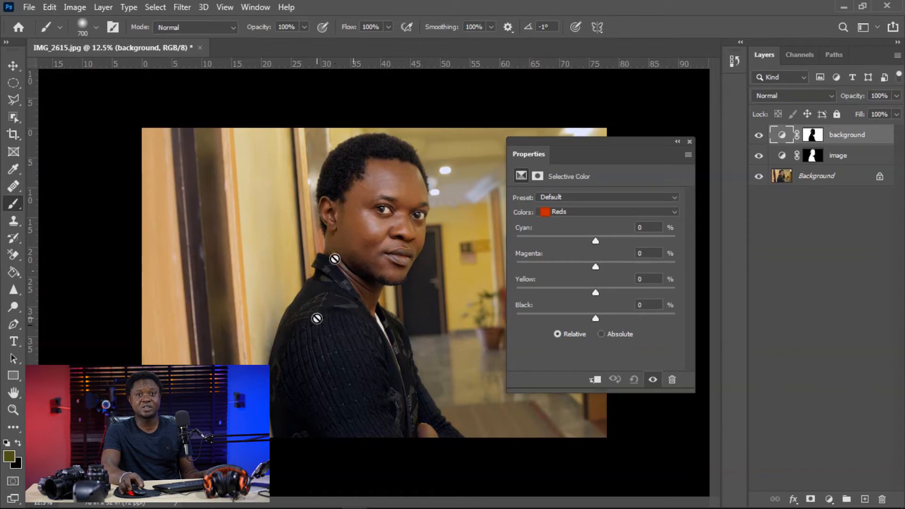
Step: Try out different Black amounts for the Reds of the background adjustment, ending at +13%, with the settings moved off the photo
{"action": "mouse_move", "coordinate": [606, 143]}
{"action": "left_mouse_down"}
{"action": "mouse_move", "coordinate": [626, 144]}
{"action": "mouse_move", "coordinate": [615, 147]}
{"action": "left_mouse_up"}
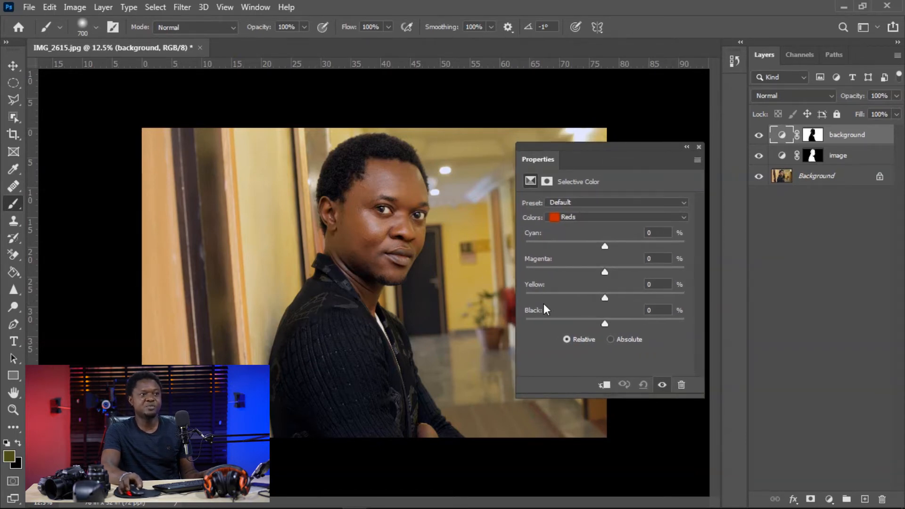
{"action": "left_click", "coordinate": [611, 325]}
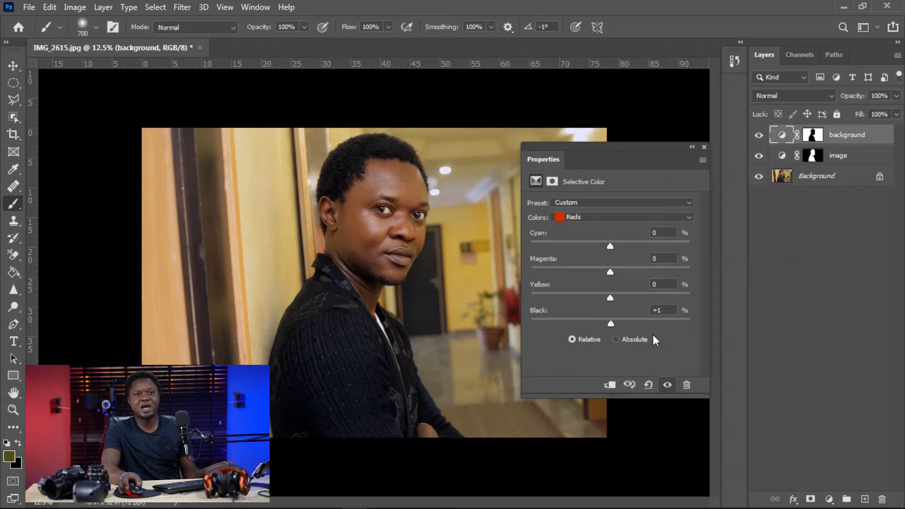
{"action": "left_click_drag", "start_coordinate": [611, 324], "coordinate": [635, 326]}
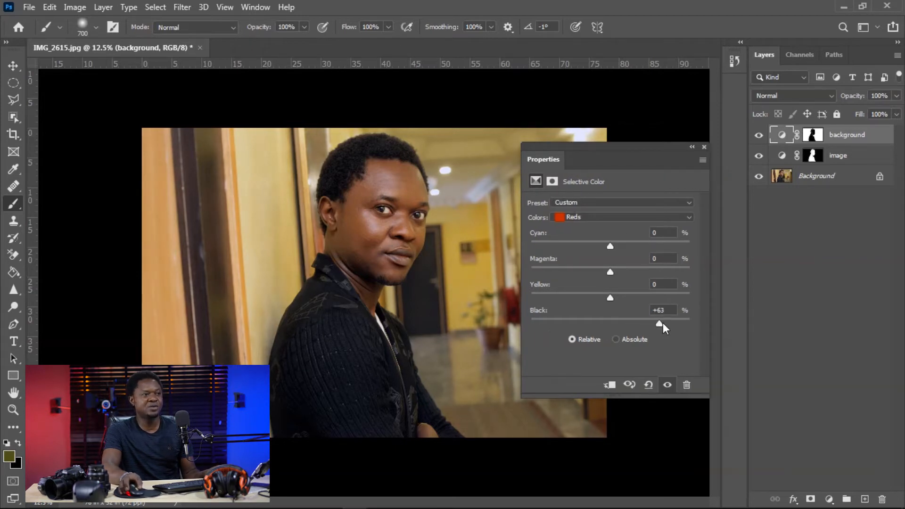
{"action": "left_click_drag", "start_coordinate": [689, 324], "coordinate": [609, 330]}
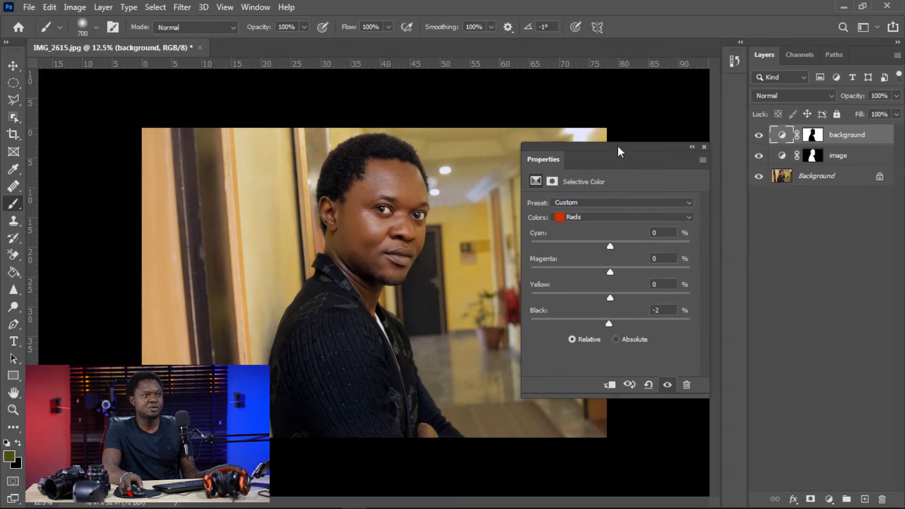
{"action": "left_click_drag", "start_coordinate": [617, 146], "coordinate": [614, 148]}
{"action": "mouse_move", "coordinate": [606, 331]}
{"action": "left_mouse_down"}
{"action": "mouse_move", "coordinate": [587, 329]}
{"action": "mouse_move", "coordinate": [616, 327]}
{"action": "left_mouse_up"}
{"action": "left_click_drag", "start_coordinate": [619, 151], "coordinate": [757, 206]}
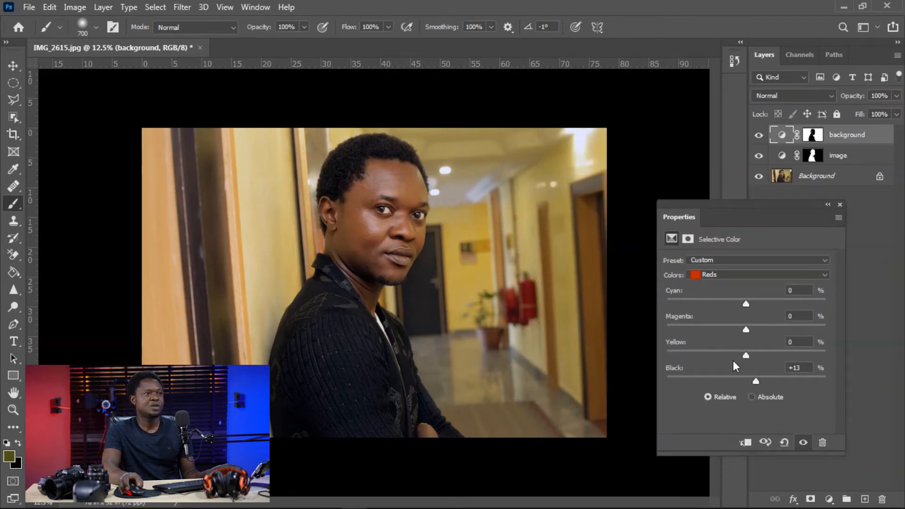
Step: For the Reds of the background adjustment, set Black to +100% and Cyan to -100%
{"action": "left_click", "coordinate": [721, 274]}
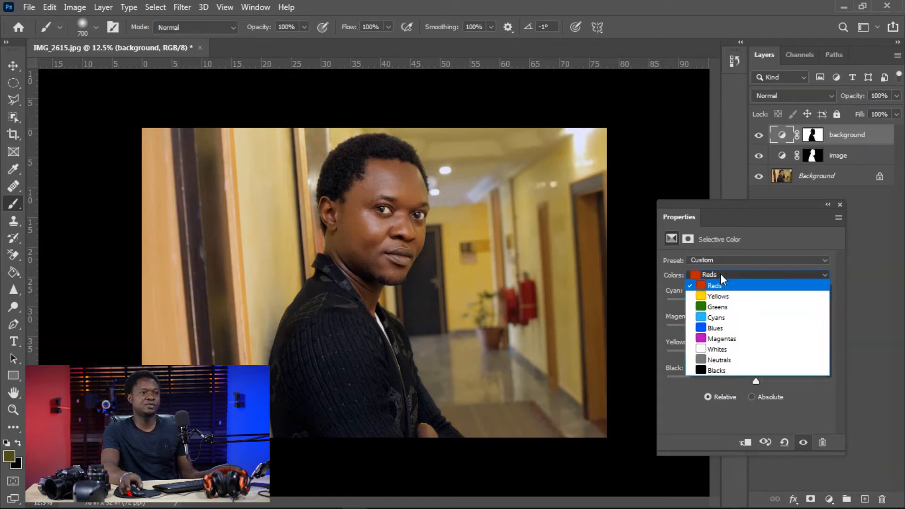
{"action": "left_click", "coordinate": [719, 286]}
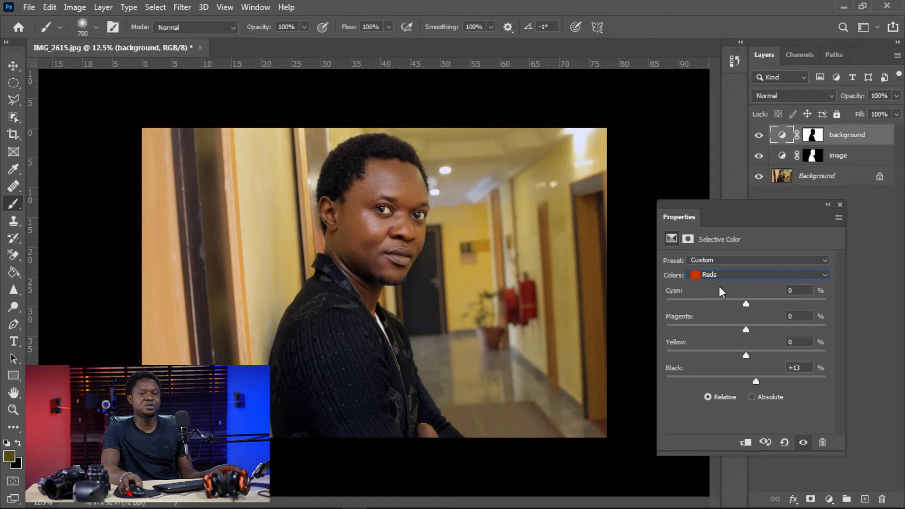
{"action": "left_click", "coordinate": [748, 273]}
{"action": "left_click", "coordinate": [751, 287]}
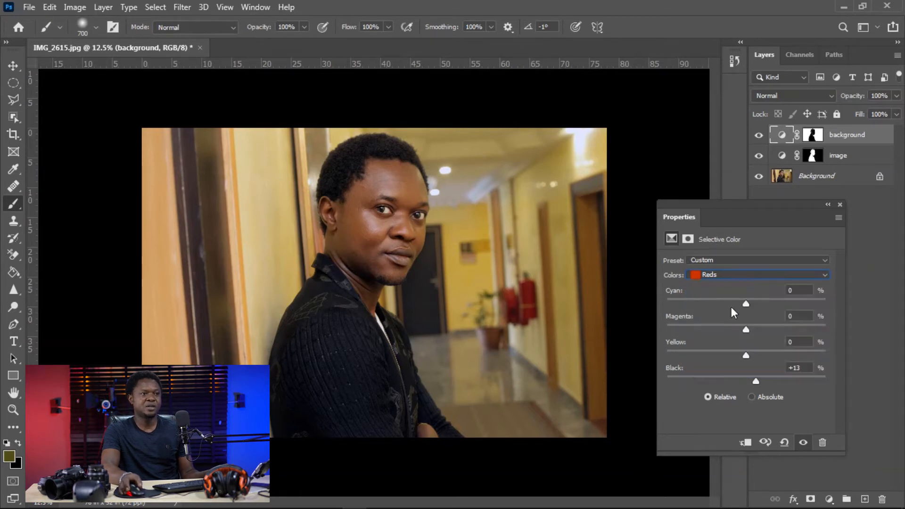
{"action": "left_click_drag", "start_coordinate": [753, 381], "coordinate": [834, 383]}
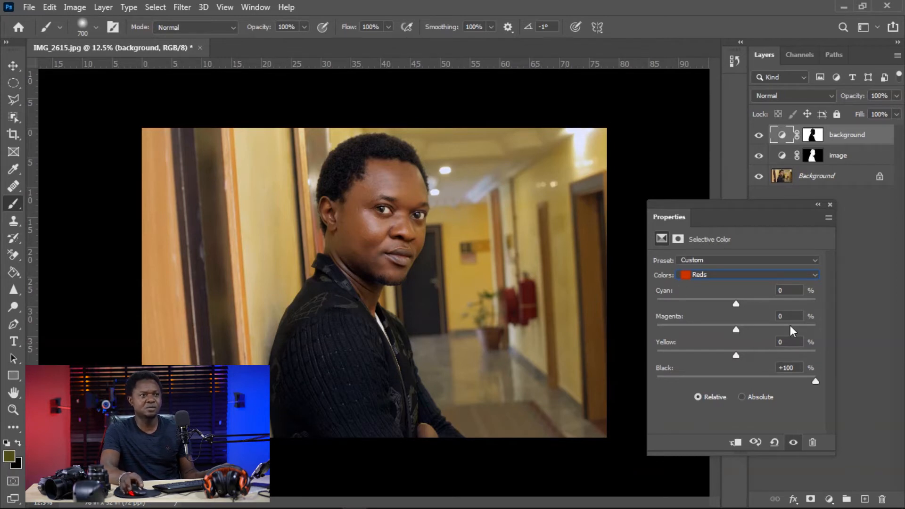
{"action": "mouse_move", "coordinate": [736, 302]}
{"action": "left_mouse_down"}
{"action": "mouse_move", "coordinate": [665, 302]}
{"action": "mouse_move", "coordinate": [780, 304]}
{"action": "mouse_move", "coordinate": [746, 302]}
{"action": "left_mouse_up"}
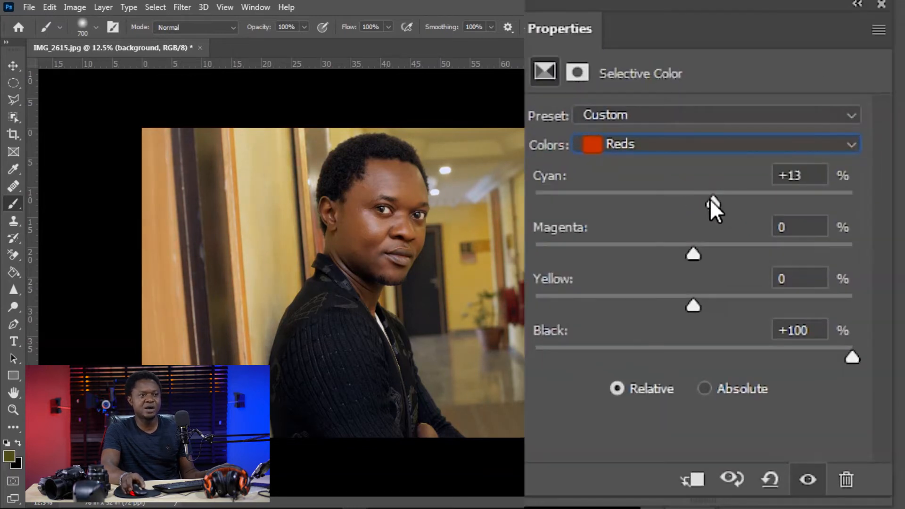
{"action": "left_click_drag", "start_coordinate": [710, 199], "coordinate": [874, 195]}
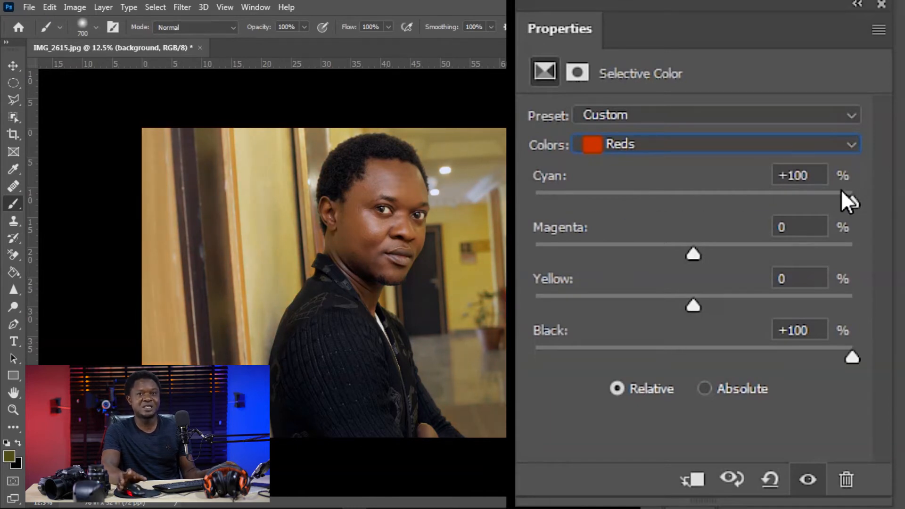
{"action": "left_click_drag", "start_coordinate": [851, 202], "coordinate": [528, 202]}
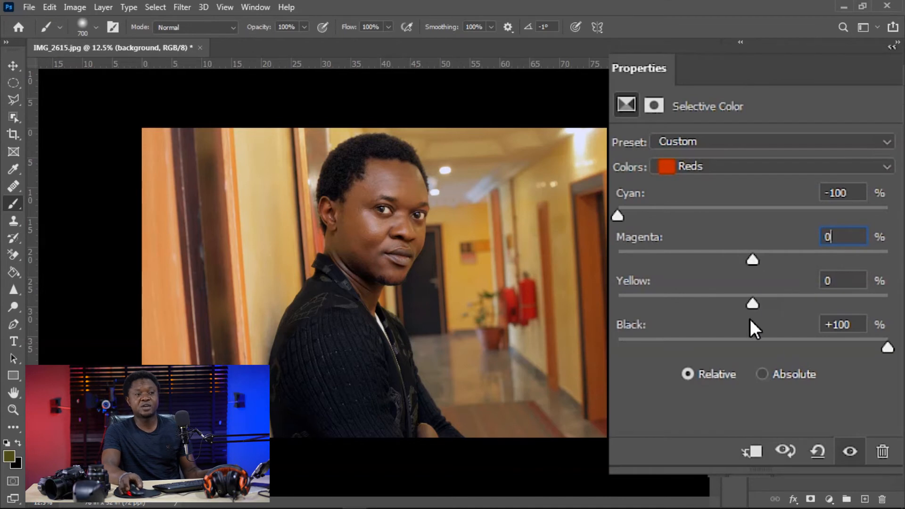
Step: For the Reds of the background adjustment, set Magenta to +99% and Yellow to +100%
{"action": "left_click_drag", "start_coordinate": [752, 261], "coordinate": [887, 259]}
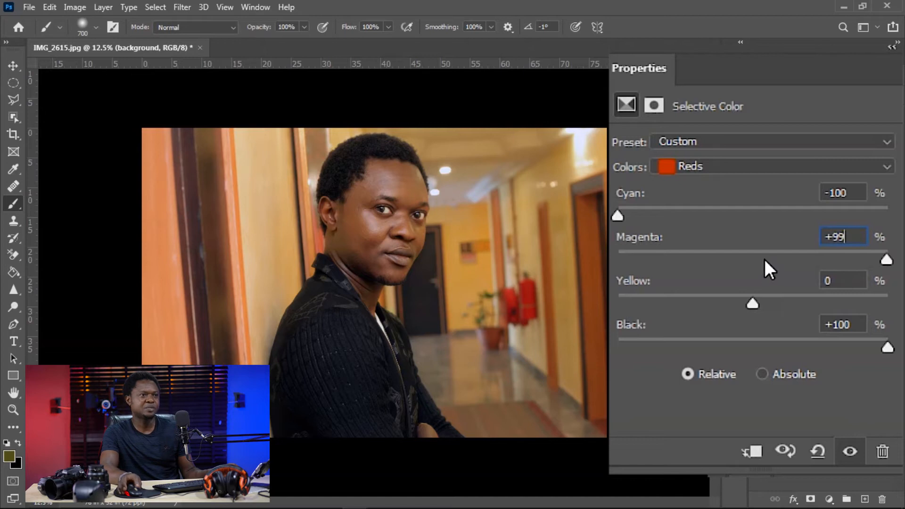
{"action": "left_click_drag", "start_coordinate": [773, 45], "coordinate": [756, 51]}
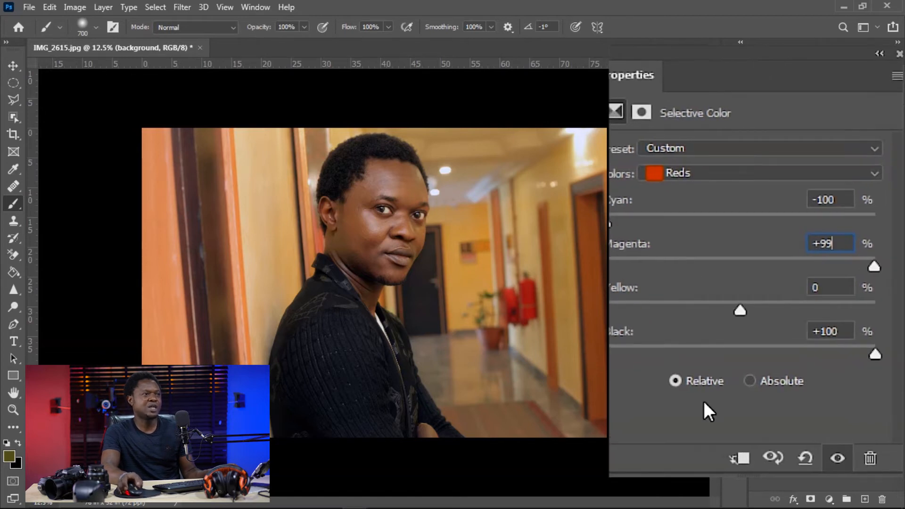
{"action": "left_click_drag", "start_coordinate": [740, 310], "coordinate": [608, 337]}
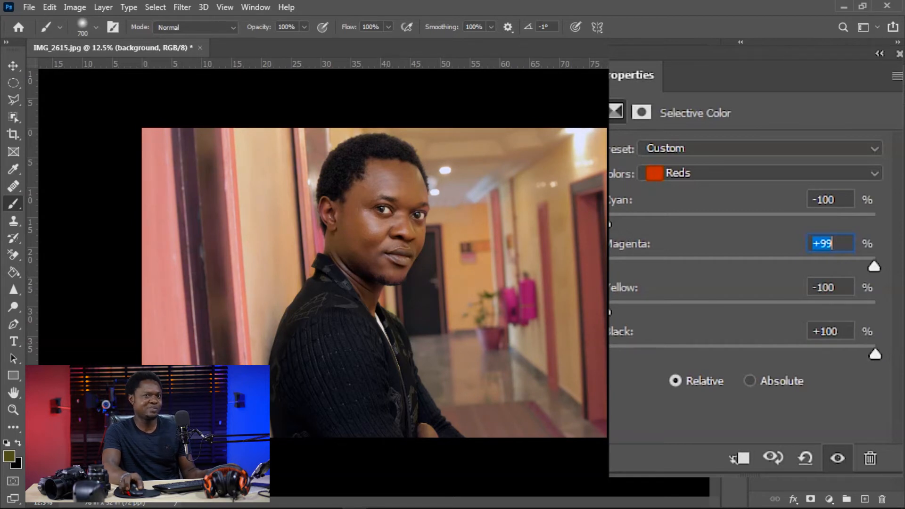
{"action": "left_click_drag", "start_coordinate": [609, 332], "coordinate": [885, 326]}
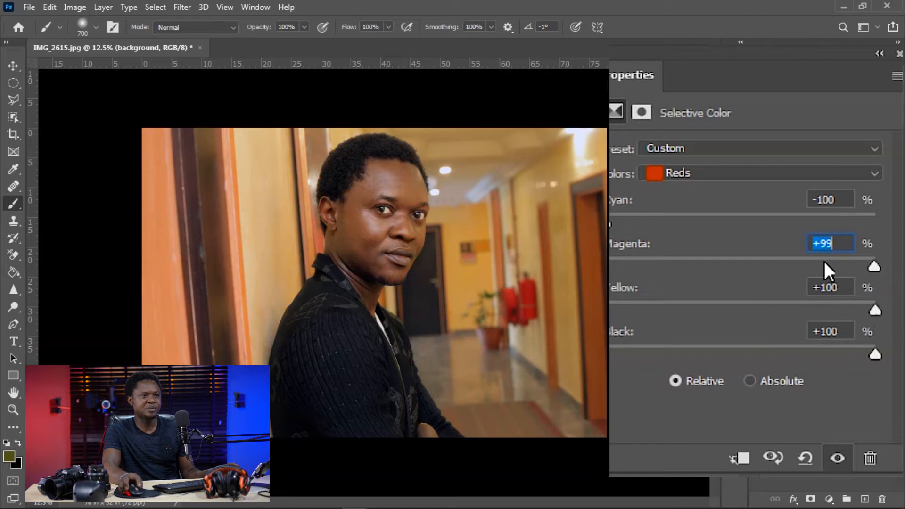
Step: Switch the background adjustment to the Yellows and set their Black to +100%
{"action": "left_click", "coordinate": [725, 173]}
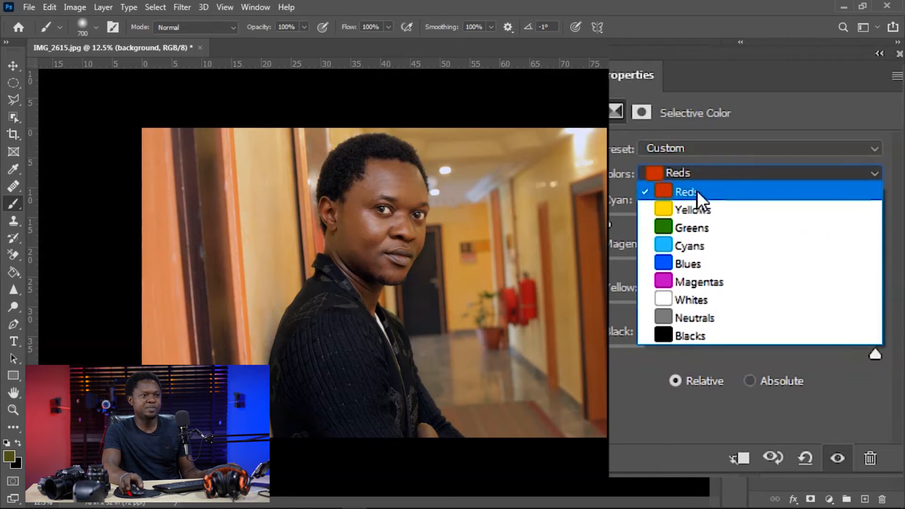
{"action": "left_click", "coordinate": [692, 211]}
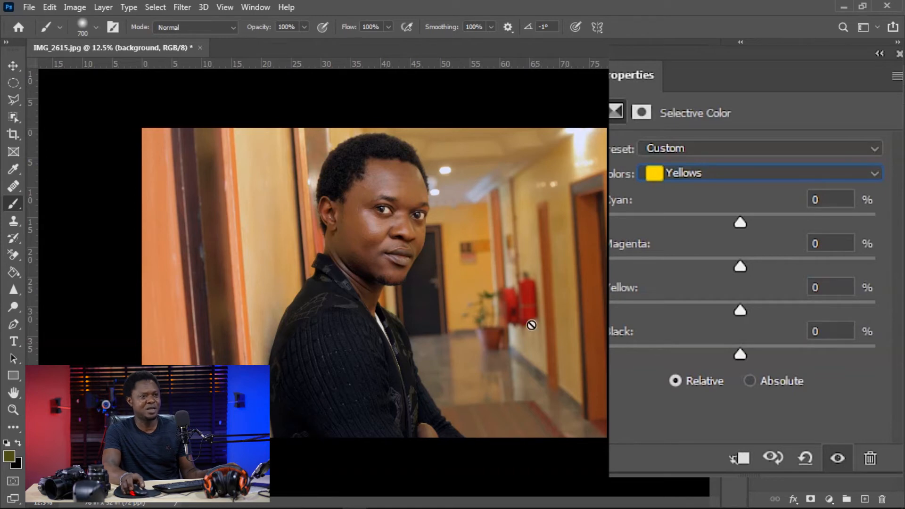
{"action": "left_click_drag", "start_coordinate": [740, 355], "coordinate": [878, 384]}
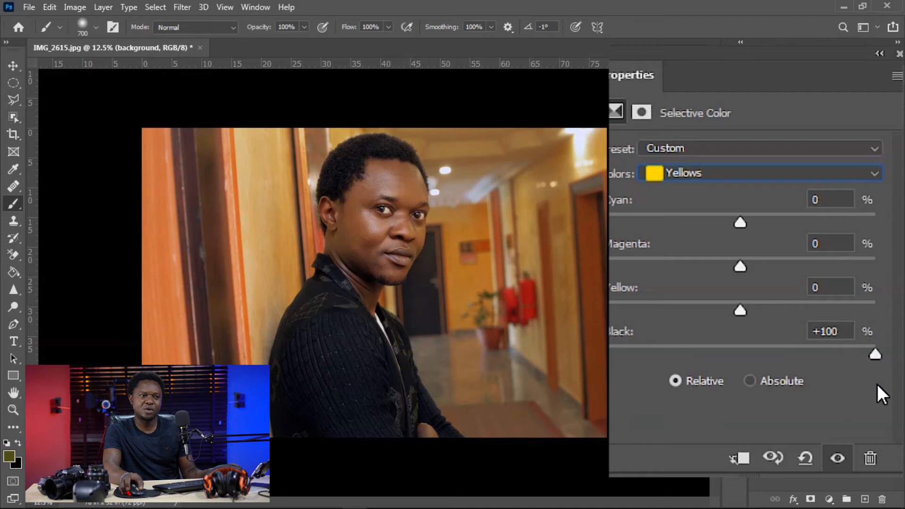
Step: Switch the background adjustment to the Greens and set their Black to +59%
{"action": "left_click", "coordinate": [700, 171]}
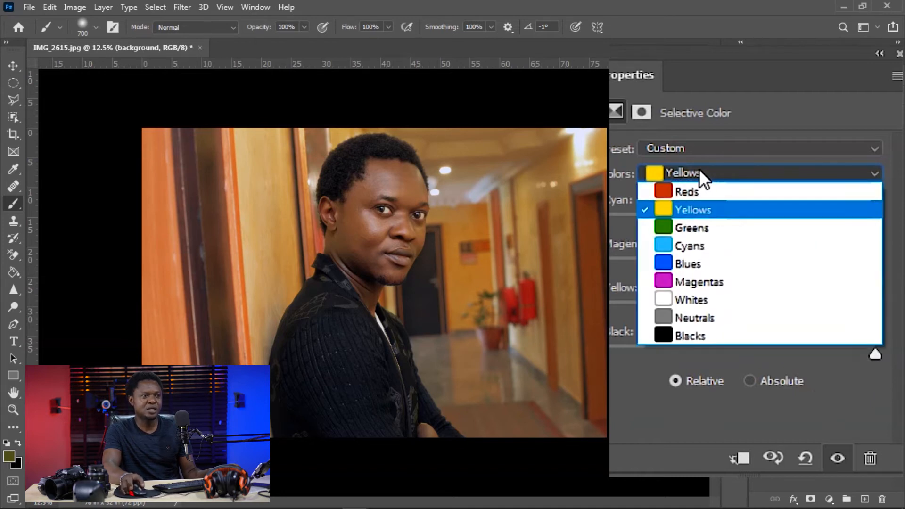
{"action": "left_click", "coordinate": [685, 228]}
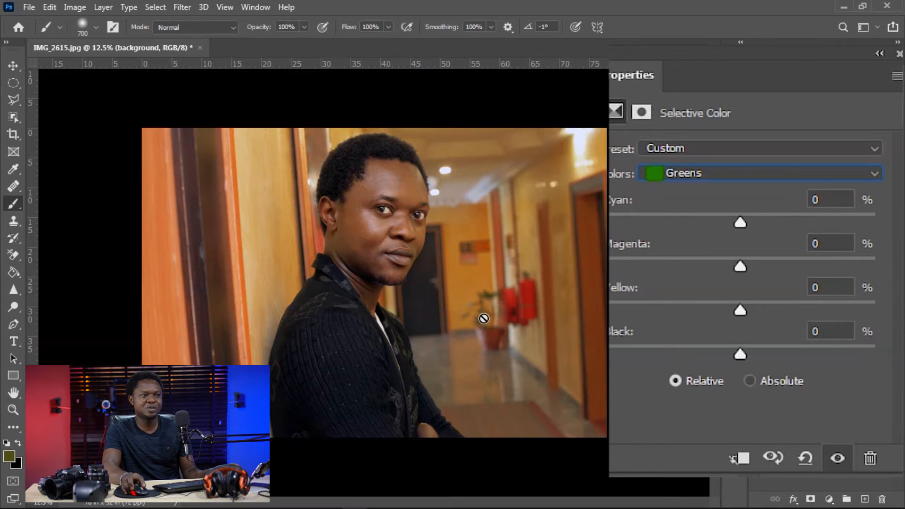
{"action": "left_click_drag", "start_coordinate": [740, 355], "coordinate": [821, 360]}
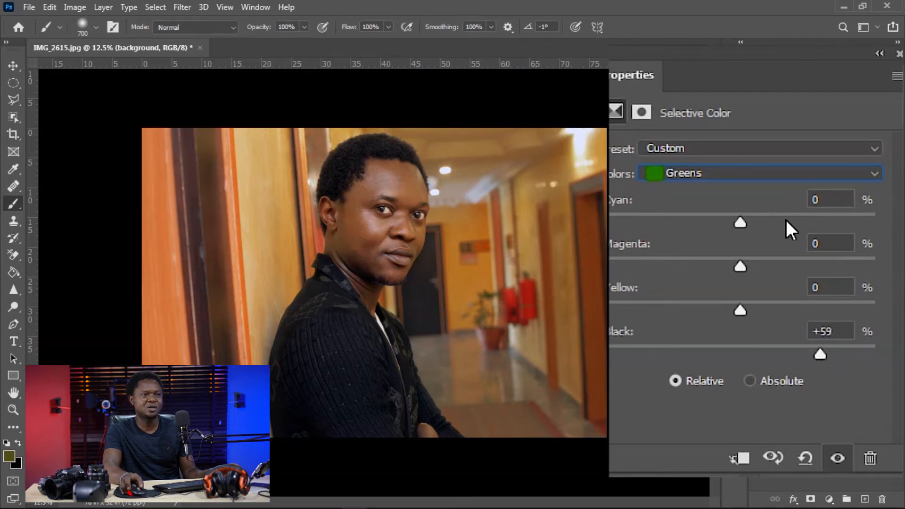
Step: Try different Black amounts for the Magentas of the background adjustment and return the value to 0%
{"action": "left_click", "coordinate": [719, 174]}
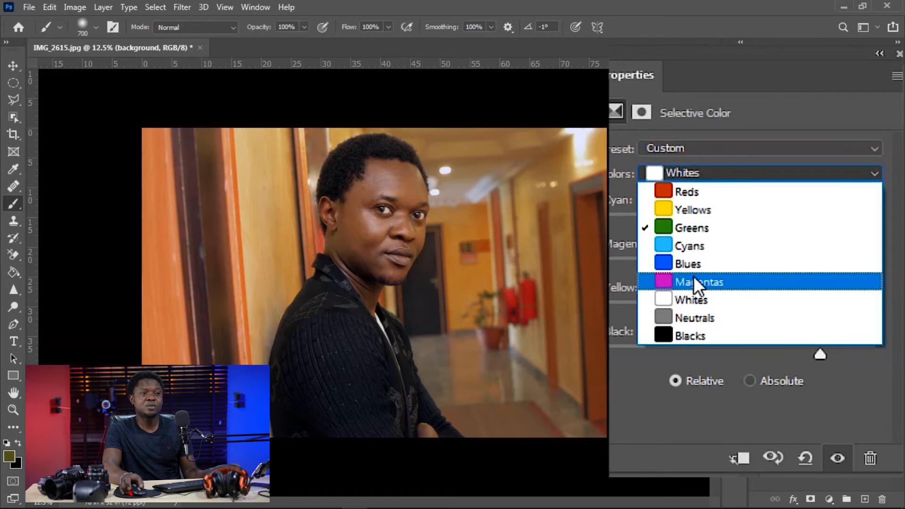
{"action": "left_click", "coordinate": [706, 281]}
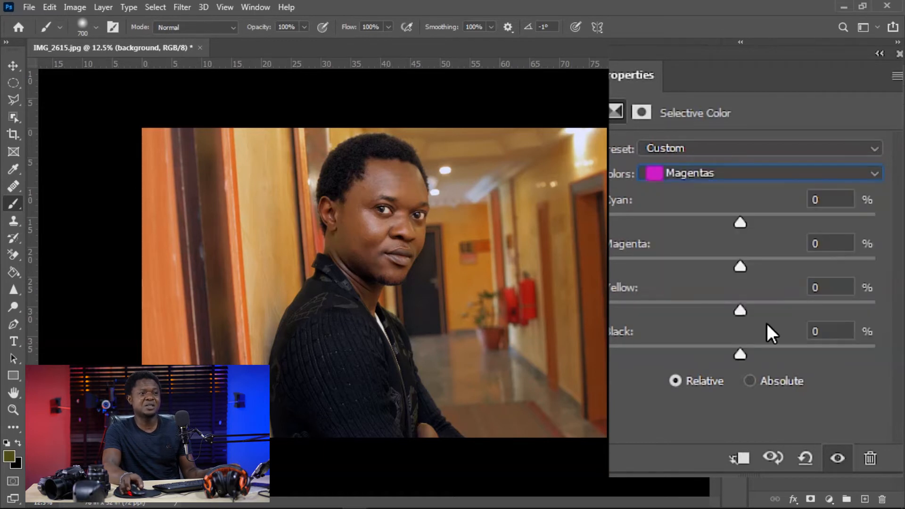
{"action": "mouse_move", "coordinate": [740, 354]}
{"action": "left_mouse_down"}
{"action": "mouse_move", "coordinate": [780, 358]}
{"action": "mouse_move", "coordinate": [688, 358]}
{"action": "mouse_move", "coordinate": [763, 354]}
{"action": "mouse_move", "coordinate": [740, 358]}
{"action": "left_mouse_up"}
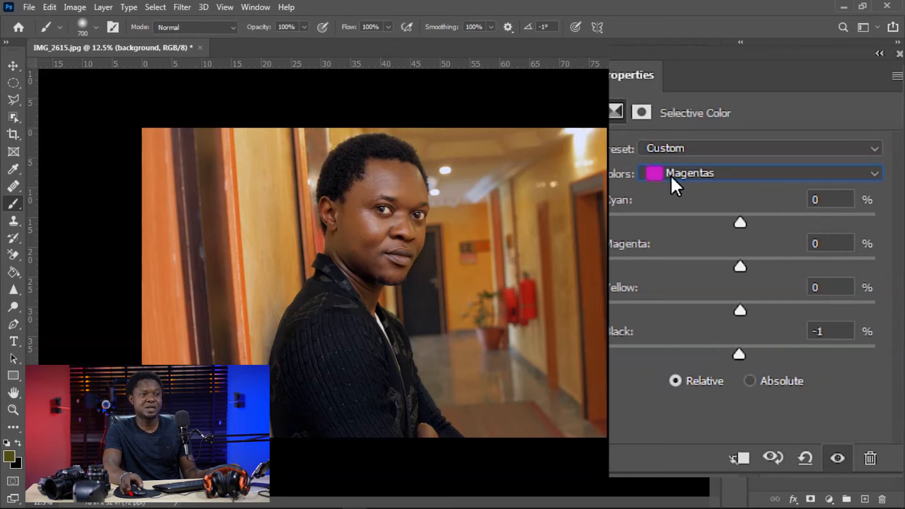
{"action": "left_click_drag", "start_coordinate": [736, 359], "coordinate": [763, 362]}
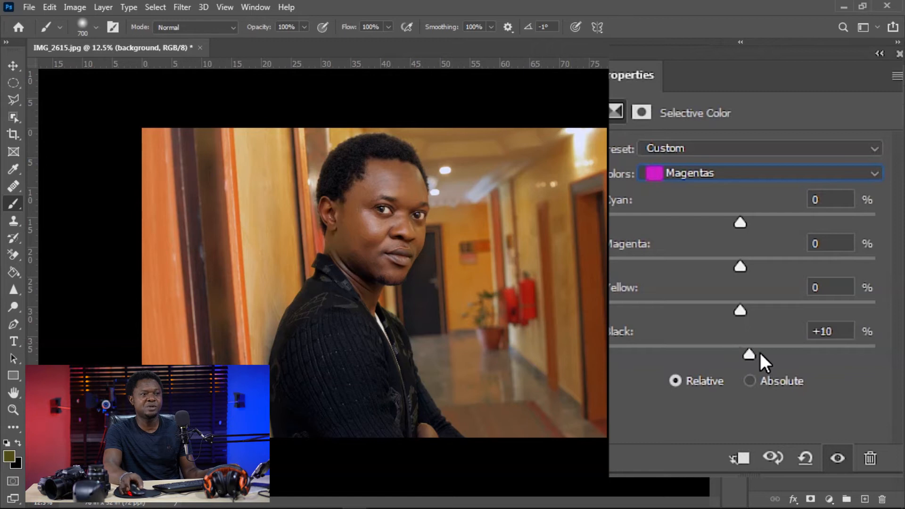
{"action": "left_click_drag", "start_coordinate": [871, 351], "coordinate": [745, 361]}
{"action": "double_click", "coordinate": [823, 331]}
{"action": "type", "text": "0"}
{"action": "key", "text": "Return"}
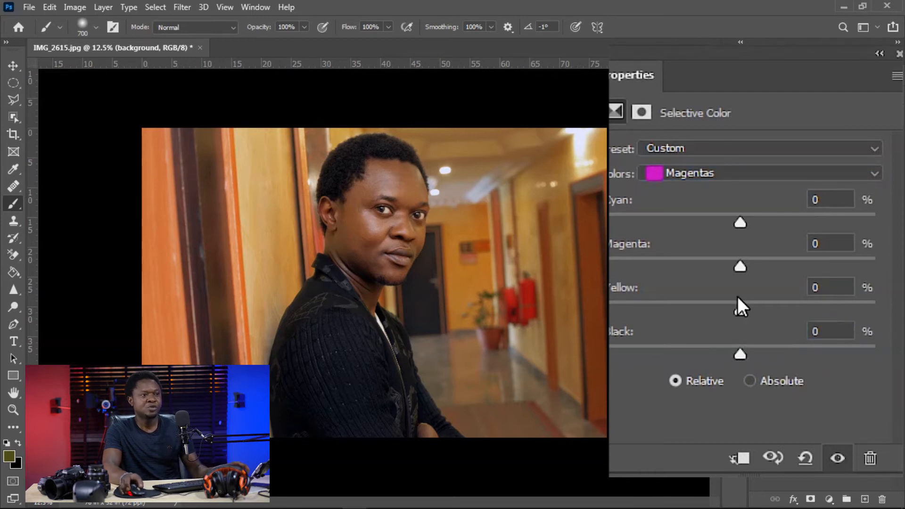
Step: Switch the background adjustment to the Whites and set their Black to -100%
{"action": "left_click", "coordinate": [716, 173]}
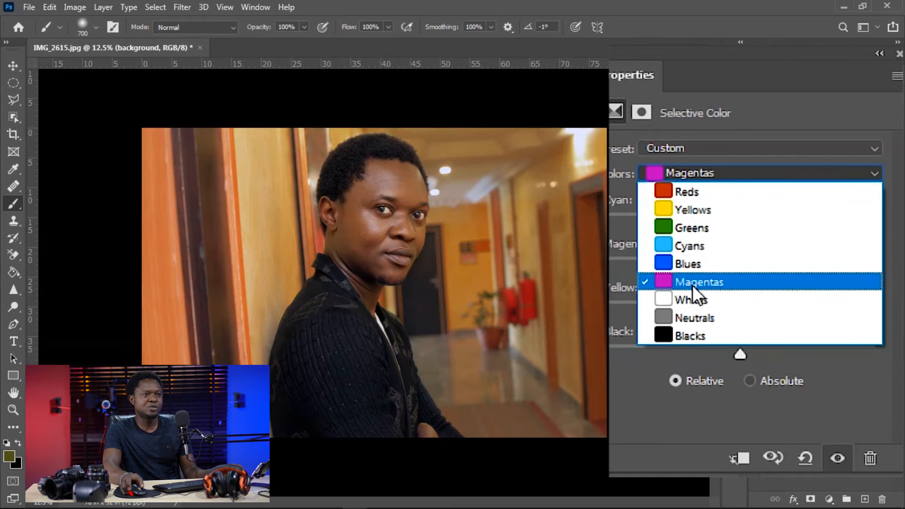
{"action": "left_click", "coordinate": [697, 301]}
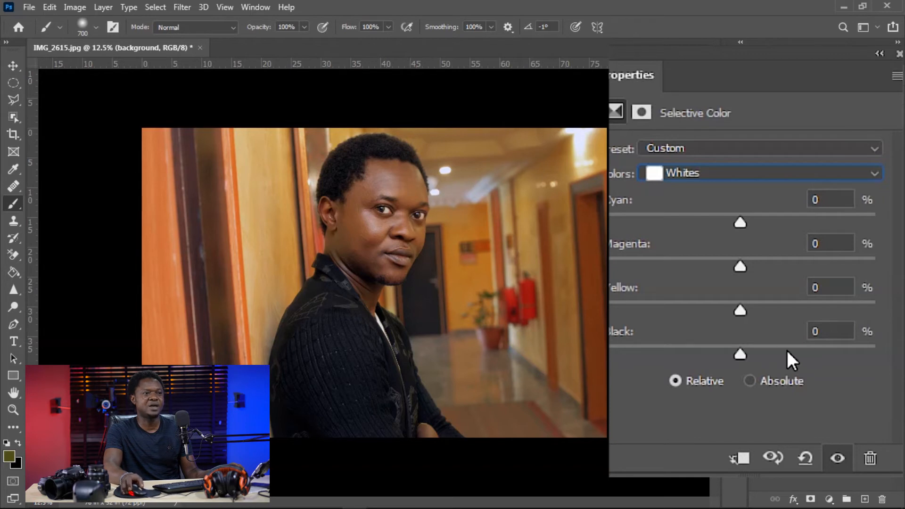
{"action": "left_click_drag", "start_coordinate": [740, 355], "coordinate": [609, 388]}
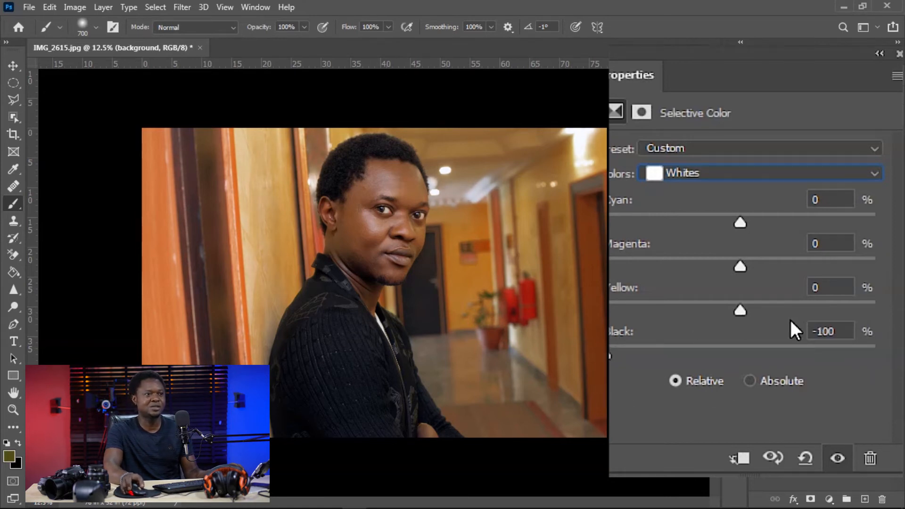
Step: Set the Yellow of the background adjustment's Whites to +9% and fine-tune their Magenta and Cyan
{"action": "left_click_drag", "start_coordinate": [741, 309], "coordinate": [805, 305]}
{"action": "left_click_drag", "start_coordinate": [870, 301], "coordinate": [868, 260]}
{"action": "left_click_drag", "start_coordinate": [828, 264], "coordinate": [741, 262]}
{"action": "mouse_move", "coordinate": [740, 222]}
{"action": "left_mouse_down"}
{"action": "mouse_move", "coordinate": [871, 224]}
{"action": "mouse_move", "coordinate": [728, 239]}
{"action": "mouse_move", "coordinate": [743, 233]}
{"action": "mouse_move", "coordinate": [735, 233]}
{"action": "left_mouse_up"}
Step: Switch the background adjustment to the Neutrals and set their Black to +38%
{"action": "left_click", "coordinate": [732, 179]}
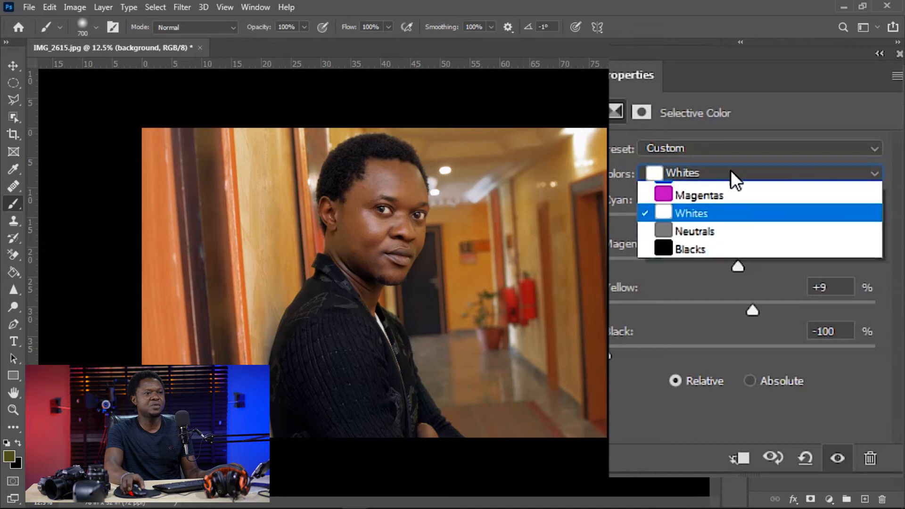
{"action": "left_click", "coordinate": [695, 321]}
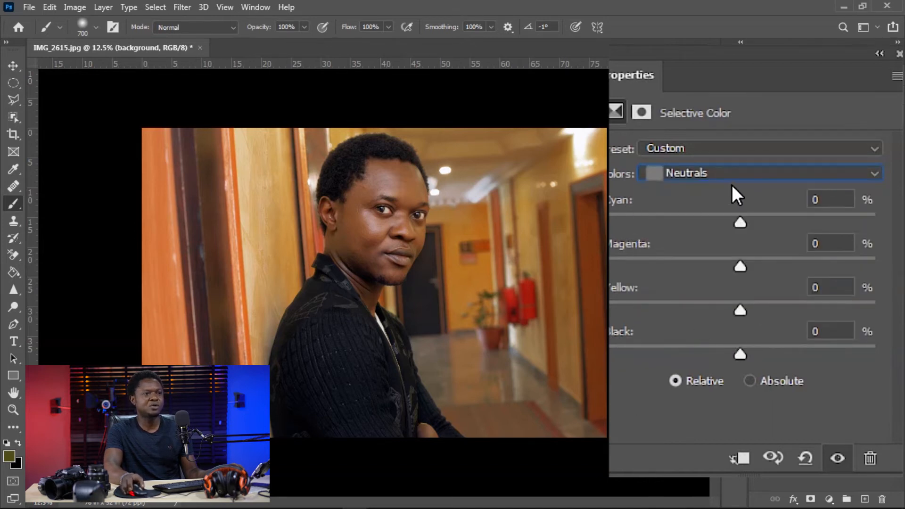
{"action": "left_click_drag", "start_coordinate": [745, 355], "coordinate": [791, 355]}
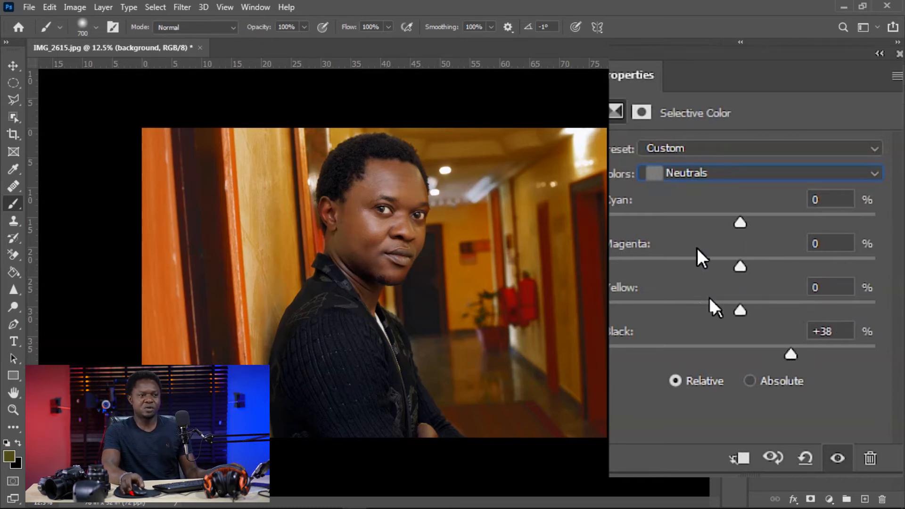
Step: Set the Neutrals of the background adjustment to Cyan -1%, Magenta +3% and Yellow +17%
{"action": "mouse_move", "coordinate": [740, 220]}
{"action": "left_mouse_down"}
{"action": "mouse_move", "coordinate": [800, 223]}
{"action": "mouse_move", "coordinate": [605, 241]}
{"action": "mouse_move", "coordinate": [609, 249]}
{"action": "mouse_move", "coordinate": [763, 236]}
{"action": "mouse_move", "coordinate": [740, 235]}
{"action": "left_mouse_up"}
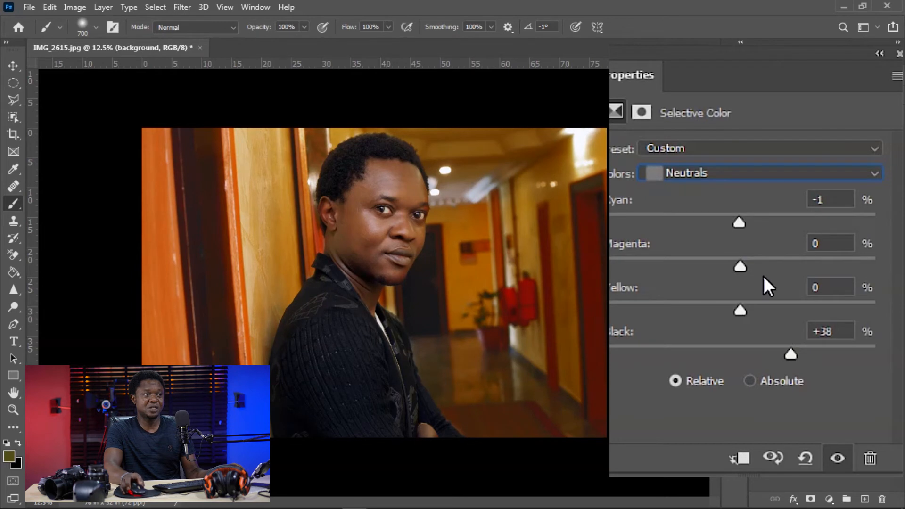
{"action": "mouse_move", "coordinate": [740, 267]}
{"action": "left_mouse_down"}
{"action": "mouse_move", "coordinate": [766, 264]}
{"action": "mouse_move", "coordinate": [760, 254]}
{"action": "mouse_move", "coordinate": [838, 248]}
{"action": "mouse_move", "coordinate": [744, 253]}
{"action": "left_mouse_up"}
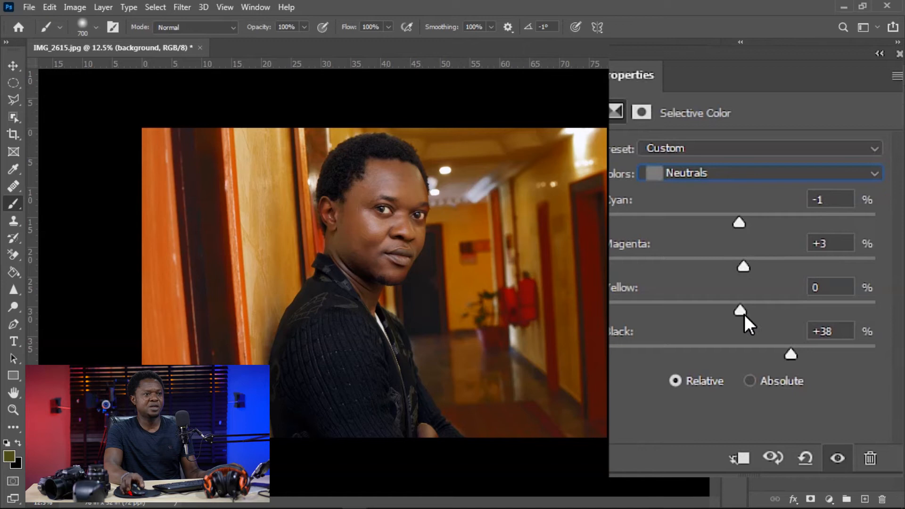
{"action": "left_click_drag", "start_coordinate": [740, 312], "coordinate": [794, 302]}
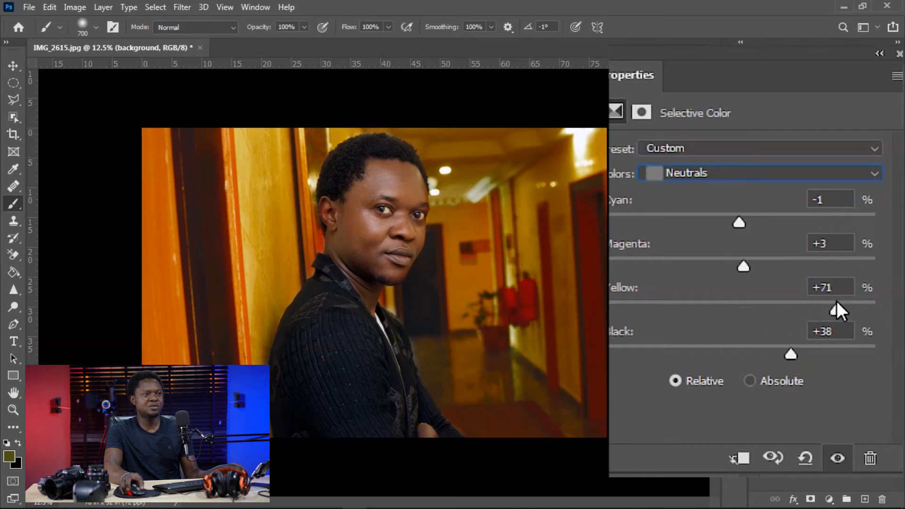
{"action": "left_click_drag", "start_coordinate": [873, 305], "coordinate": [762, 327]}
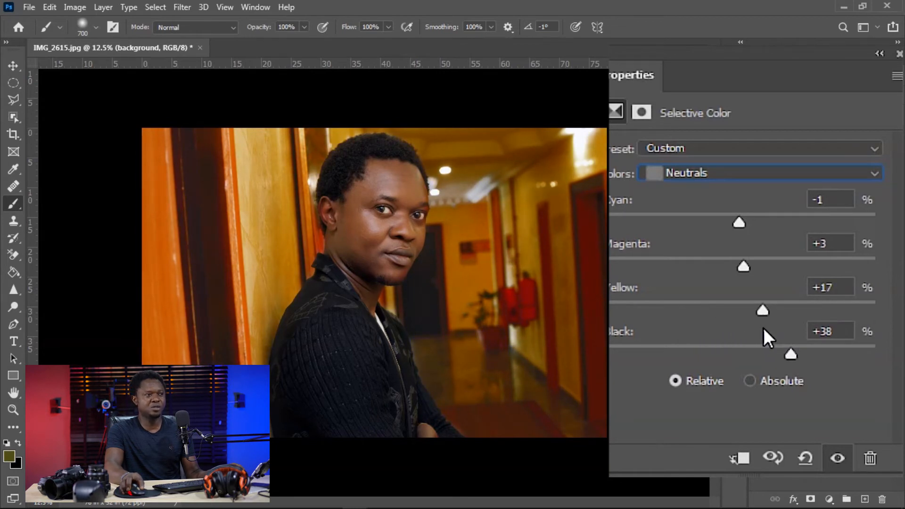
{"action": "left_click_drag", "start_coordinate": [763, 327], "coordinate": [765, 327]}
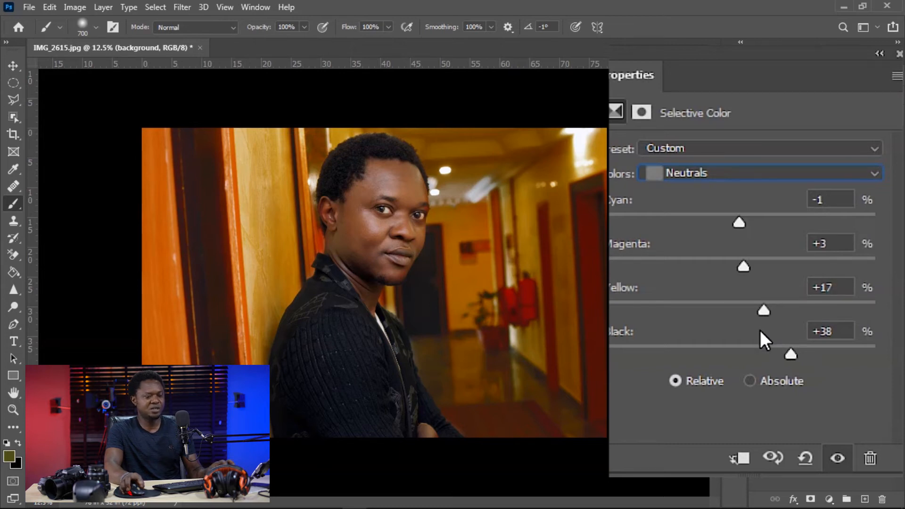
Step: Examine the man's face and the edges around him up close for the effect of the background adjustment
{"action": "key", "text": "ctrl+plus"}
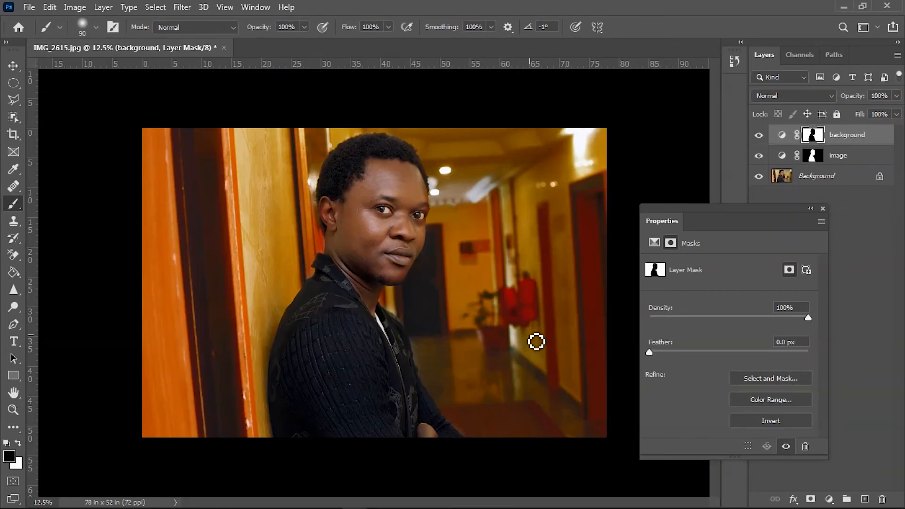
{"action": "key", "text": "ctrl+plus"}
{"action": "key", "text": "ctrl+plus"}
{"action": "key", "text": "ctrl+plus"}
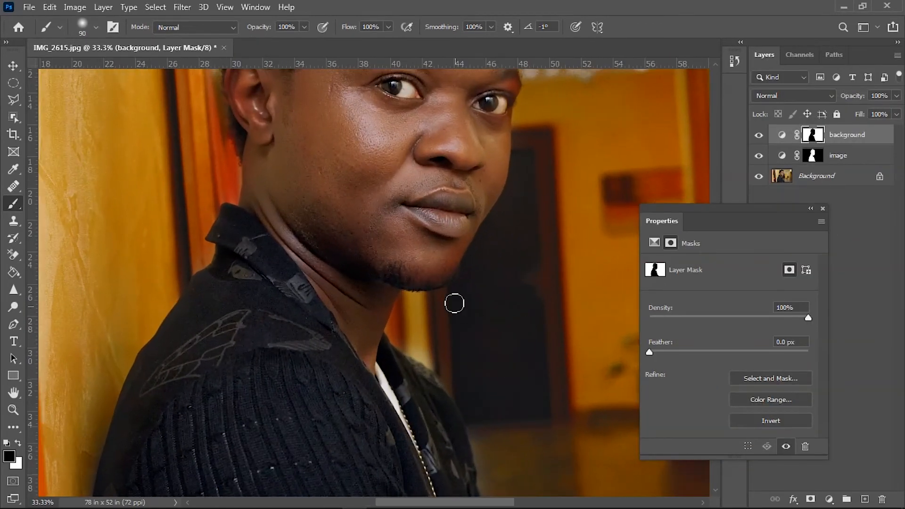
{"action": "left_click_drag", "start_coordinate": [459, 221], "coordinate": [463, 359]}
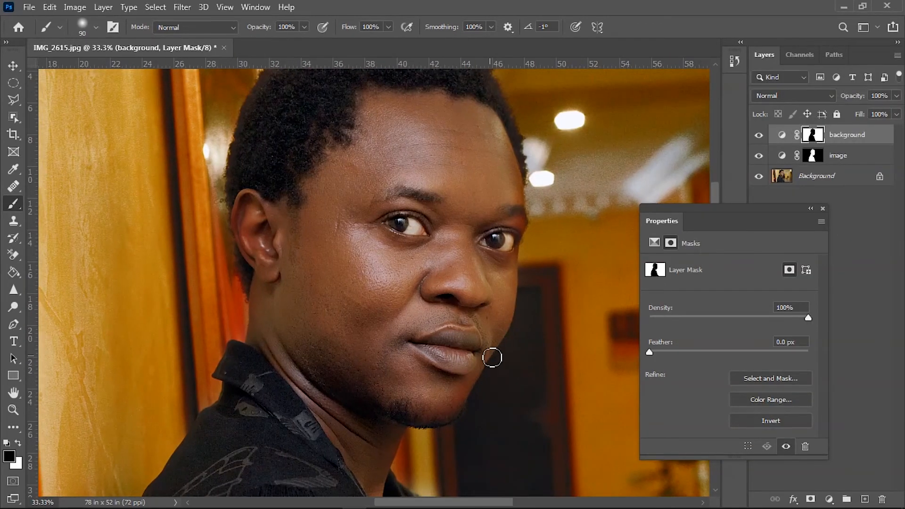
{"action": "key", "text": "ctrl+minus"}
{"action": "key", "text": "ctrl+minus"}
{"action": "key", "text": "ctrl+minus"}
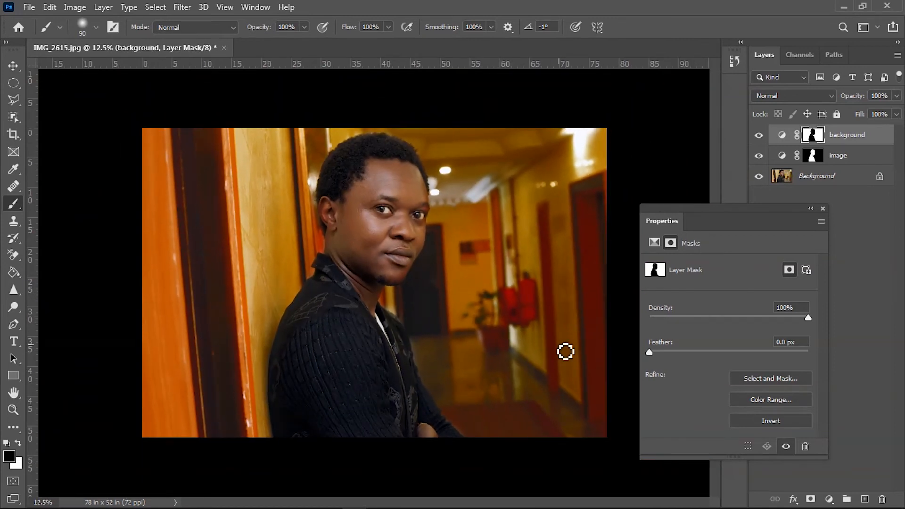
Step: Compare the photo with and without the background adjustment layer, leaving the layer visible
{"action": "left_click", "coordinate": [759, 138]}
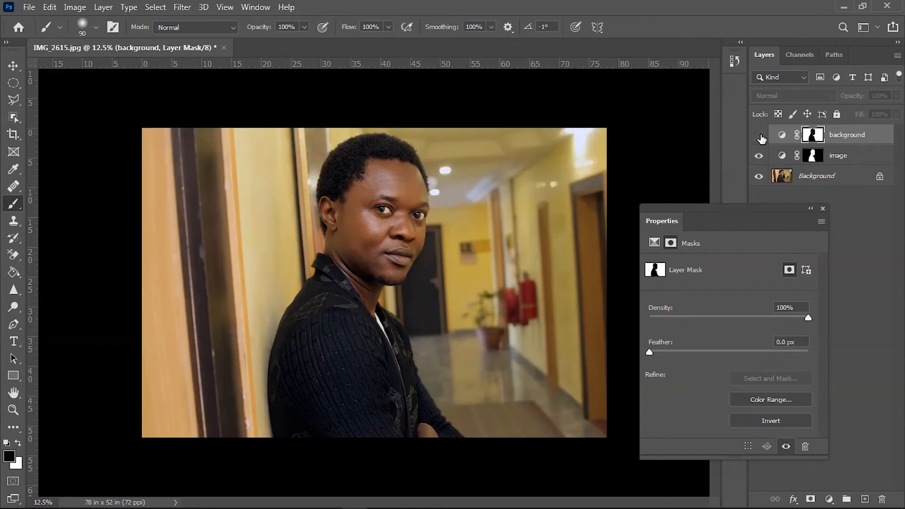
{"action": "left_click", "coordinate": [760, 137]}
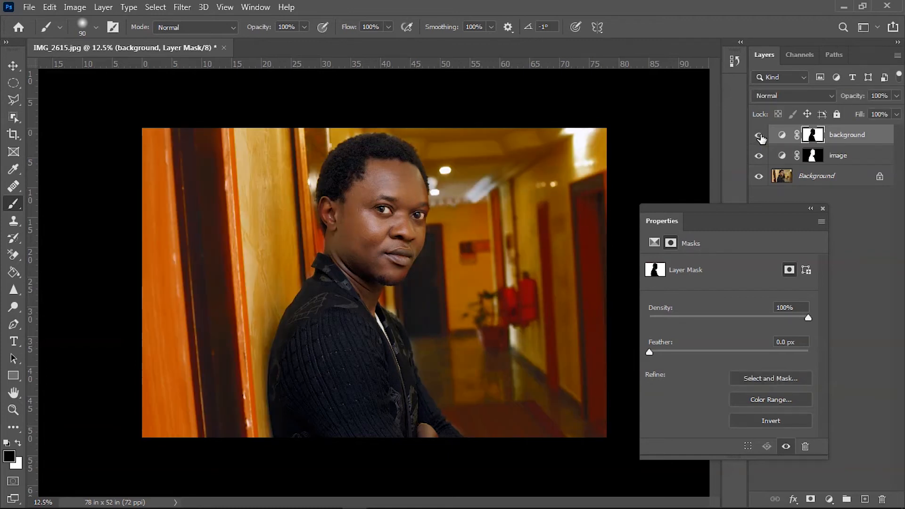
{"action": "left_click", "coordinate": [759, 137]}
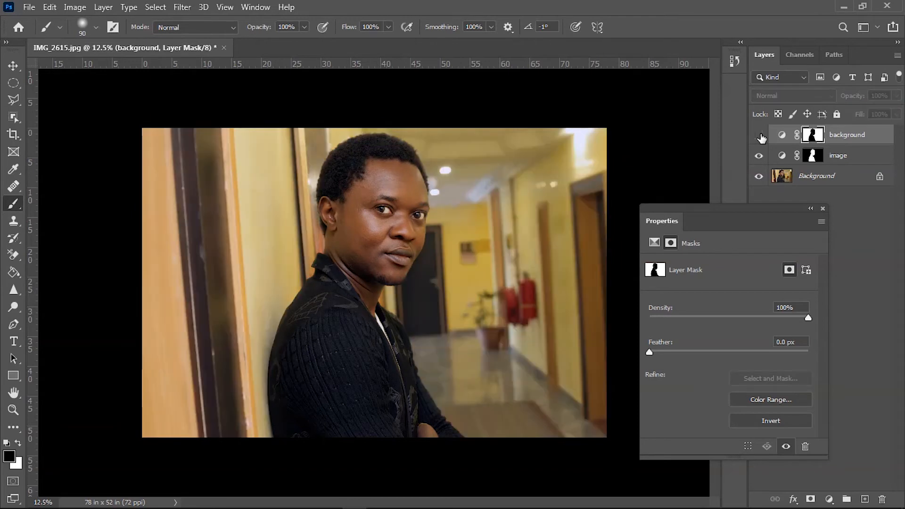
{"action": "left_click", "coordinate": [760, 136]}
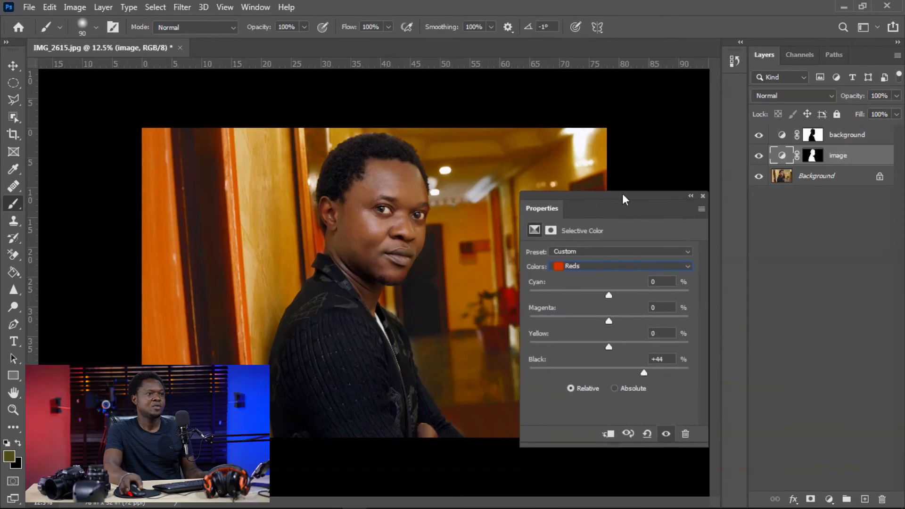
Step: Set the Reds of the man's Selective Color adjustment to Cyan -22%, Magenta +10% and Yellow +44%
{"action": "left_click_drag", "start_coordinate": [622, 193], "coordinate": [607, 190]}
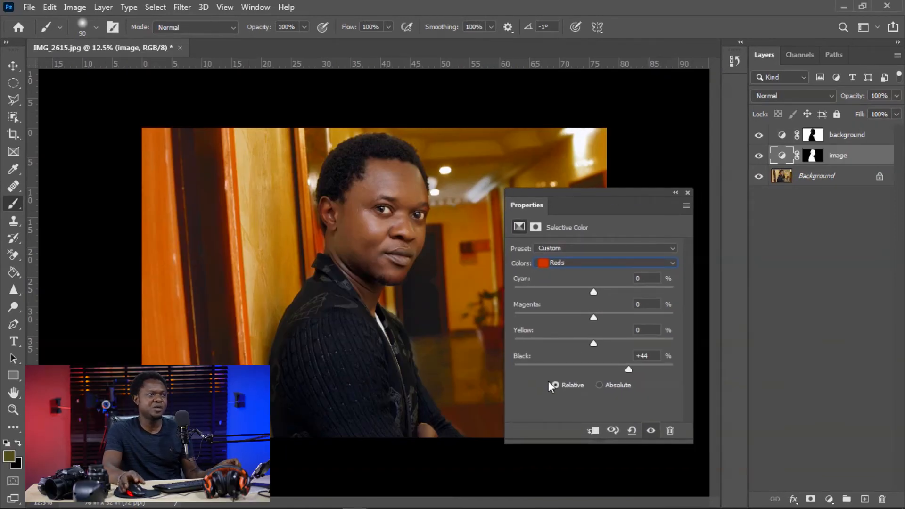
{"action": "left_click_drag", "start_coordinate": [607, 191], "coordinate": [658, 219]}
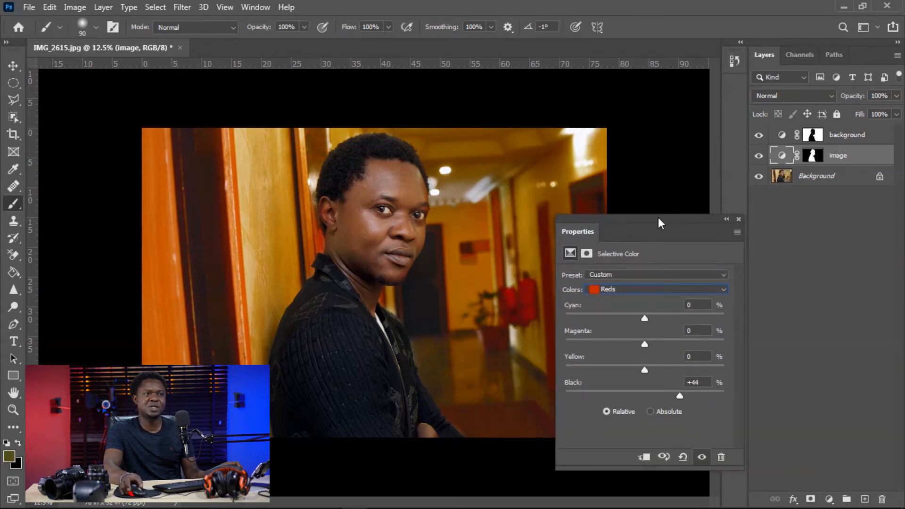
{"action": "left_click_drag", "start_coordinate": [658, 217], "coordinate": [661, 212]}
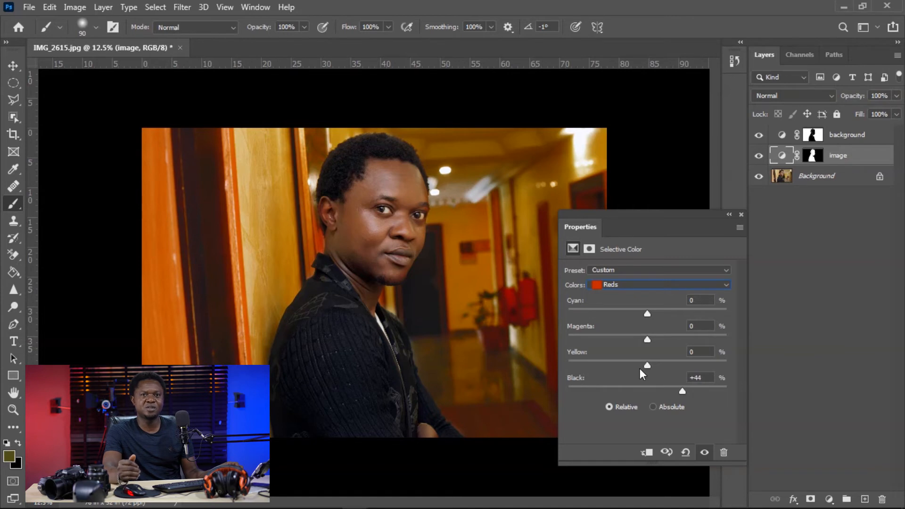
{"action": "left_click_drag", "start_coordinate": [653, 216], "coordinate": [618, 178]}
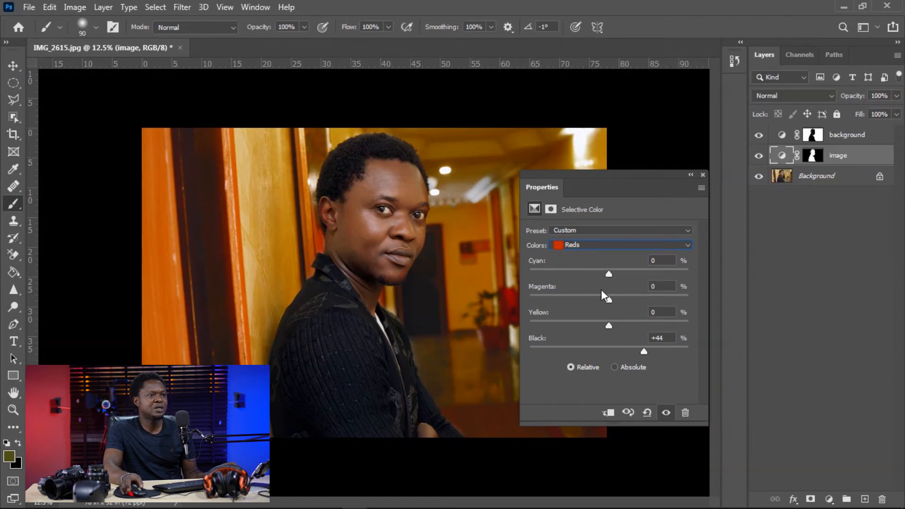
{"action": "left_click_drag", "start_coordinate": [608, 298], "coordinate": [594, 275]}
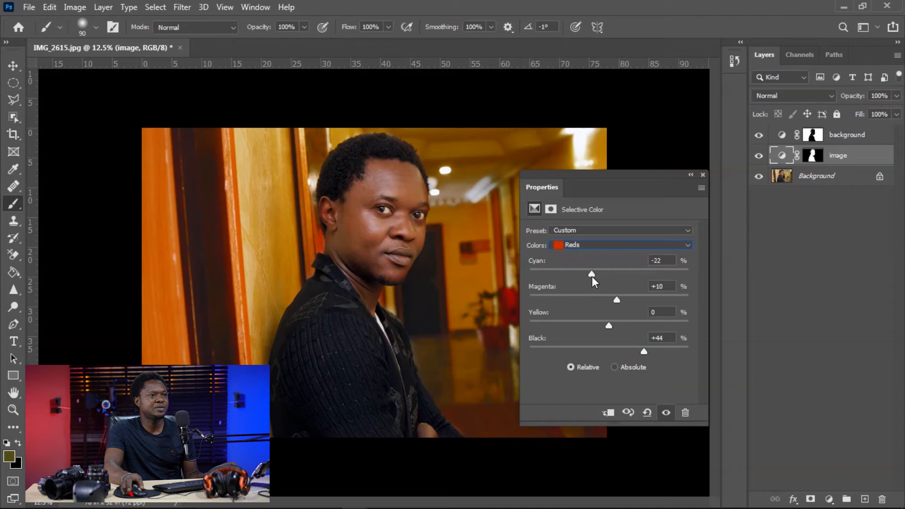
{"action": "left_click_drag", "start_coordinate": [609, 324], "coordinate": [633, 324]}
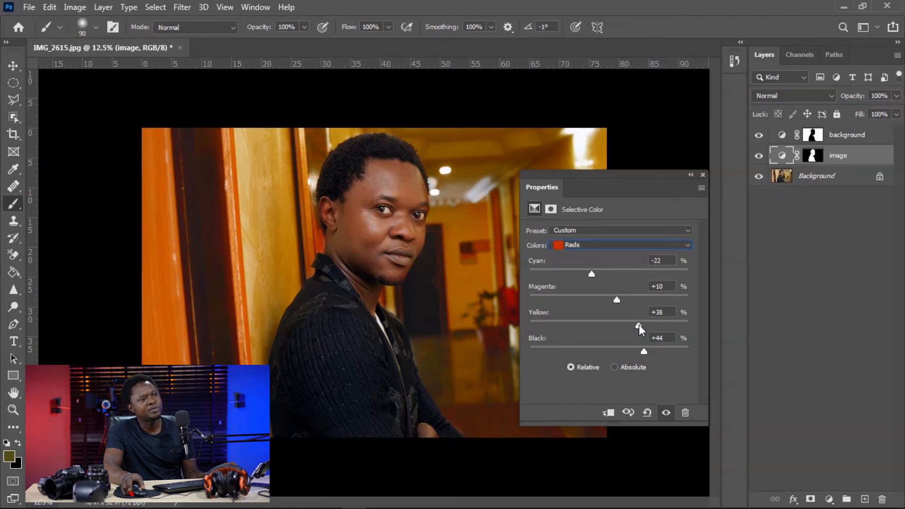
{"action": "left_click_drag", "start_coordinate": [643, 325], "coordinate": [644, 324]}
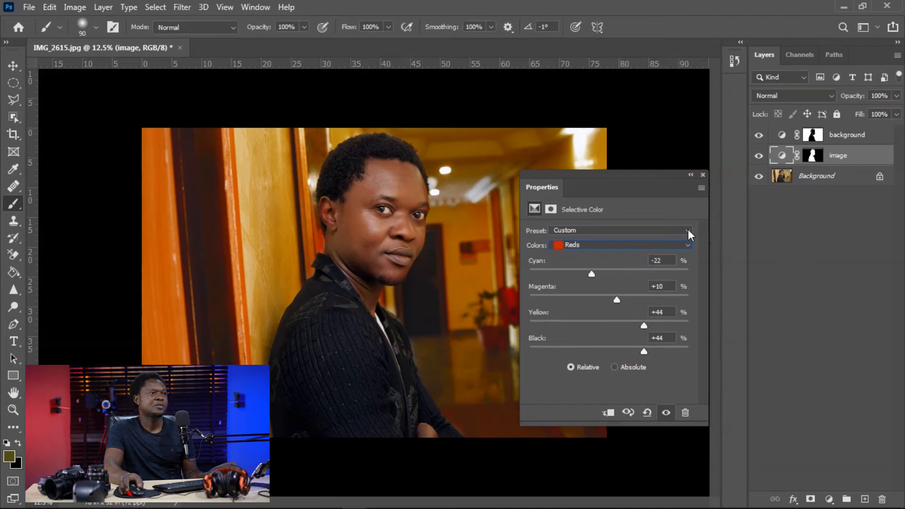
Step: Compare the photo with and without the man's adjustment layer, leaving the layer visible
{"action": "key", "text": "ctrl+minus"}
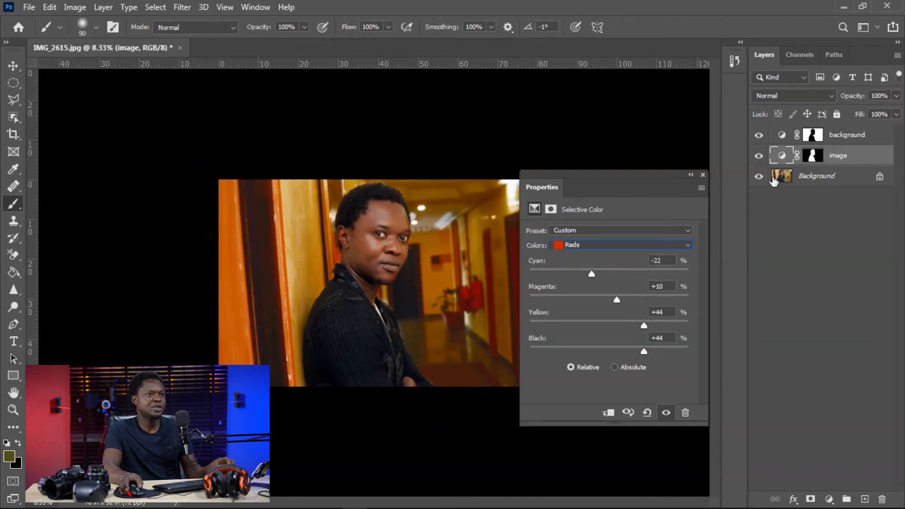
{"action": "left_click", "coordinate": [759, 157]}
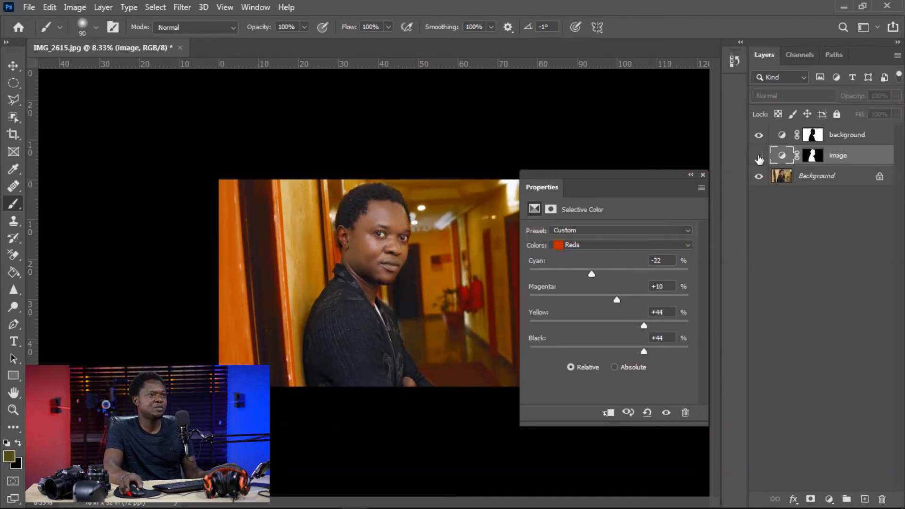
{"action": "left_click", "coordinate": [759, 157]}
{"action": "left_click", "coordinate": [759, 158]}
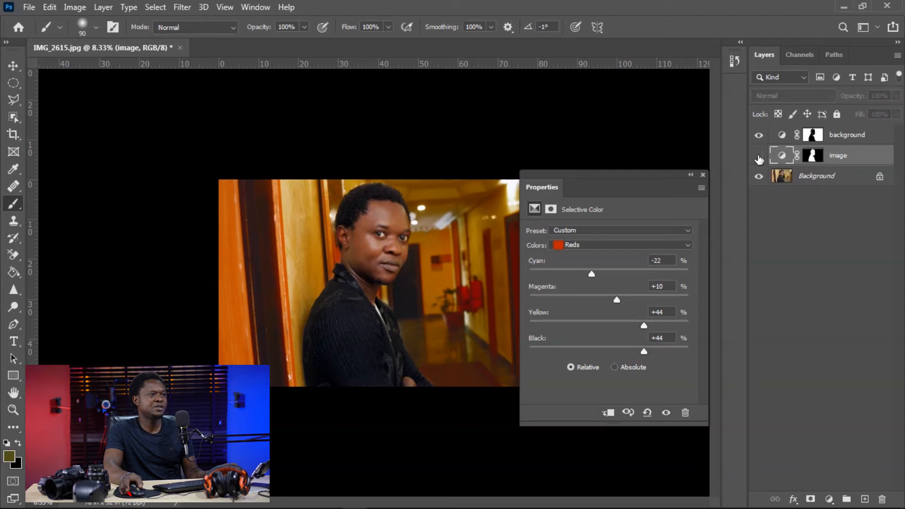
{"action": "left_click", "coordinate": [759, 158]}
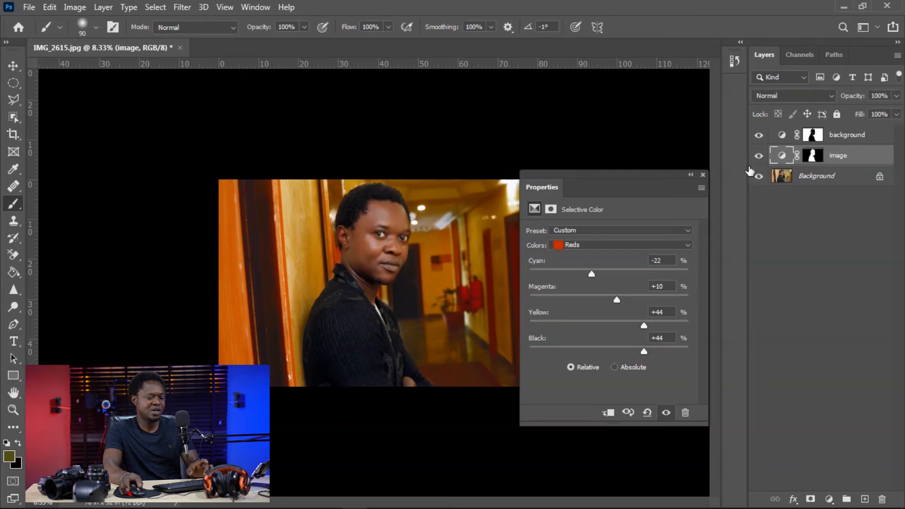
Step: Check the background adjustment's effect in a closer view by hiding the layer and showing it again
{"action": "key", "text": "ctrl+plus"}
{"action": "key", "text": "ctrl+plus"}
{"action": "key", "text": "ctrl+plus"}
{"action": "left_click", "coordinate": [759, 136]}
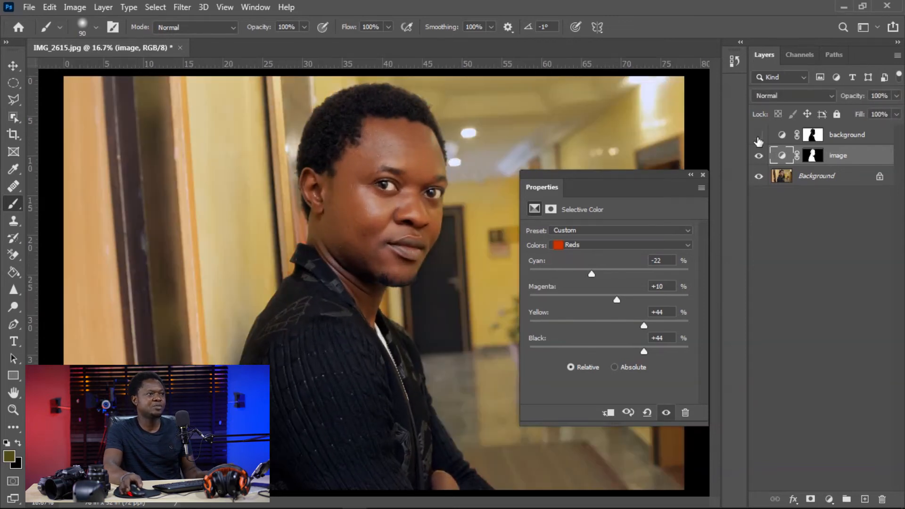
{"action": "left_click", "coordinate": [759, 136]}
{"action": "key", "text": "ctrl+minus"}
{"action": "key", "text": "ctrl+minus"}
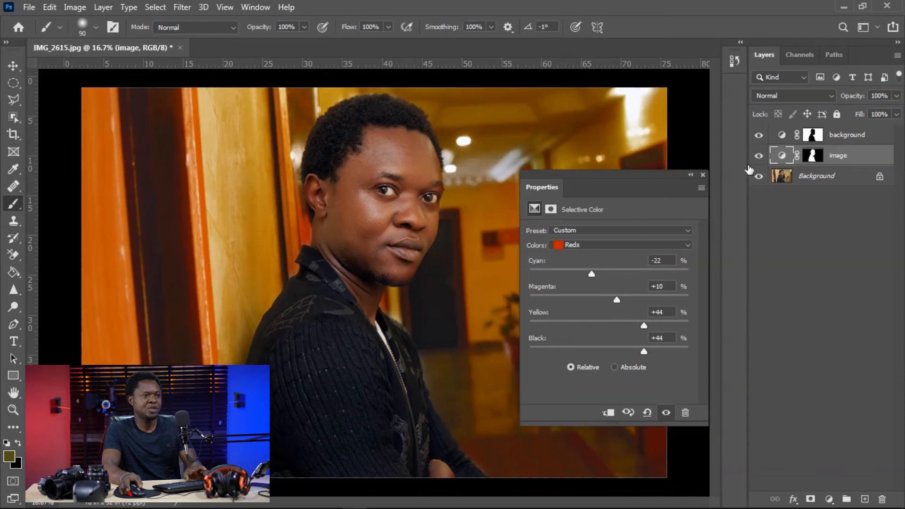
Step: Group the background and image adjustment layers and expand the group to show both
{"action": "left_click", "coordinate": [837, 139], "text": "shift"}
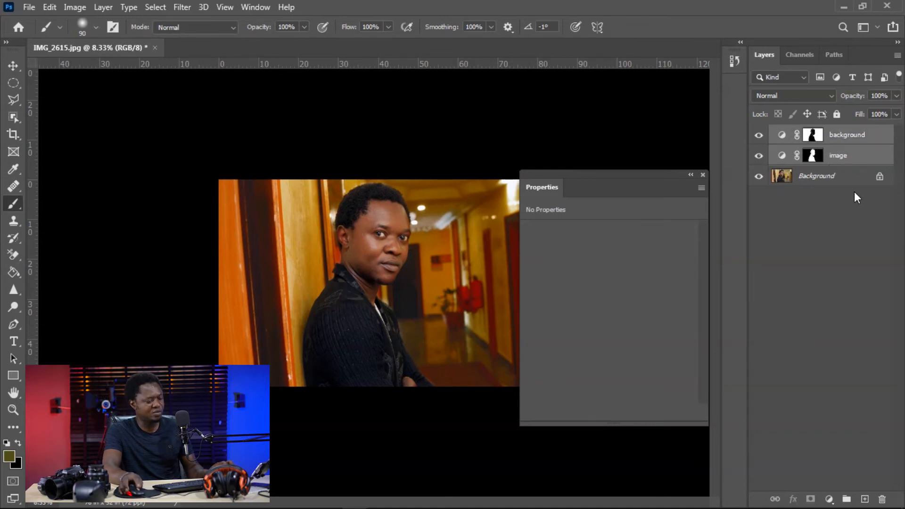
{"action": "key", "text": "ctrl+g"}
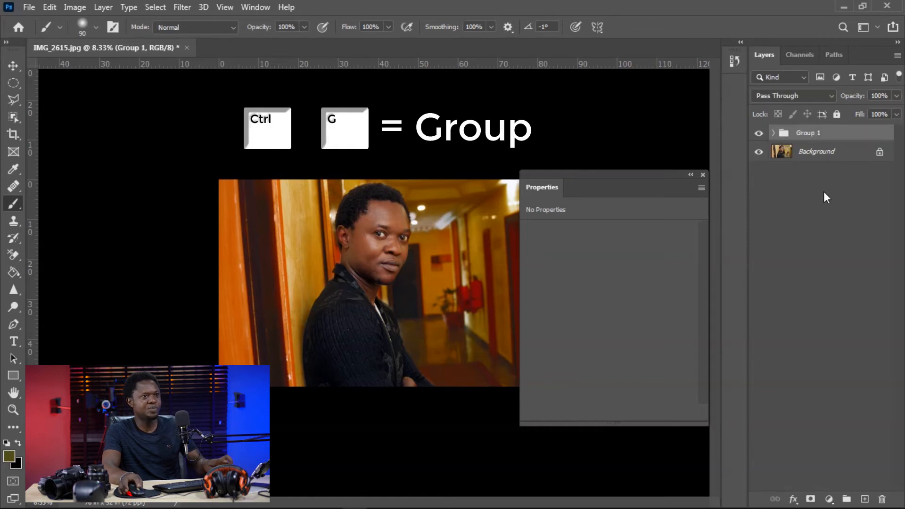
{"action": "left_click", "coordinate": [773, 133]}
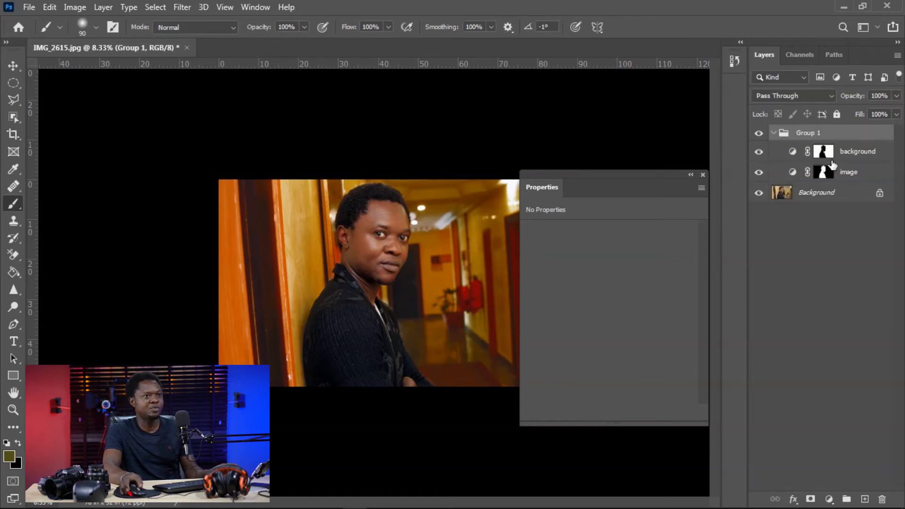
Step: Hide both adjustment layers inside the group to compare with the original photo and show them again
{"action": "left_click", "coordinate": [758, 151]}
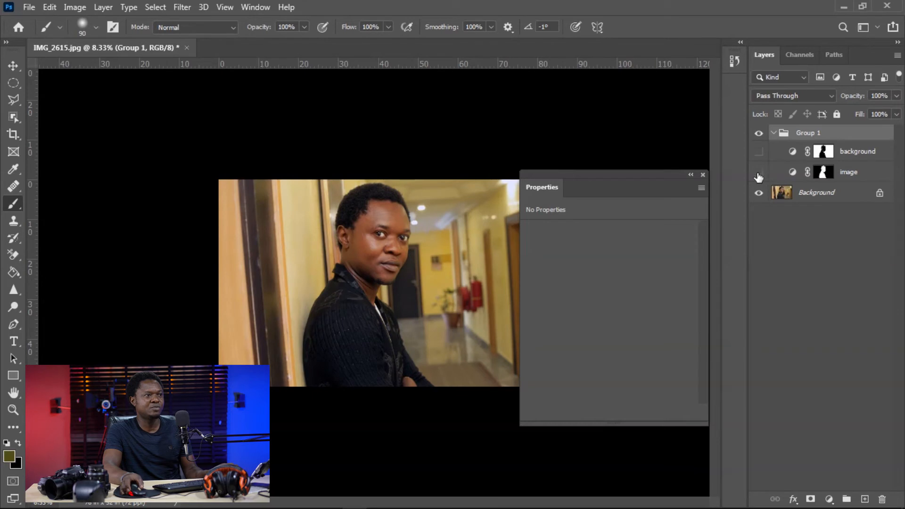
{"action": "left_click", "coordinate": [758, 173]}
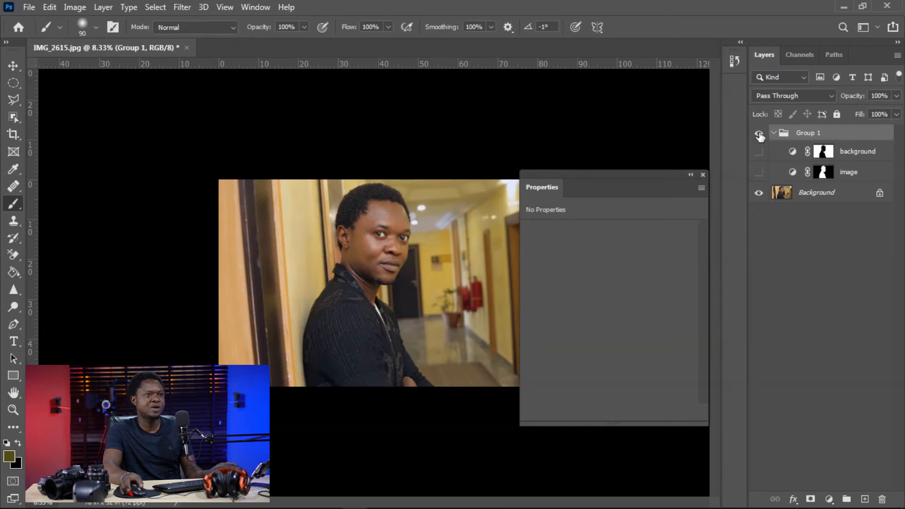
{"action": "left_click", "coordinate": [759, 152]}
{"action": "left_click", "coordinate": [758, 171]}
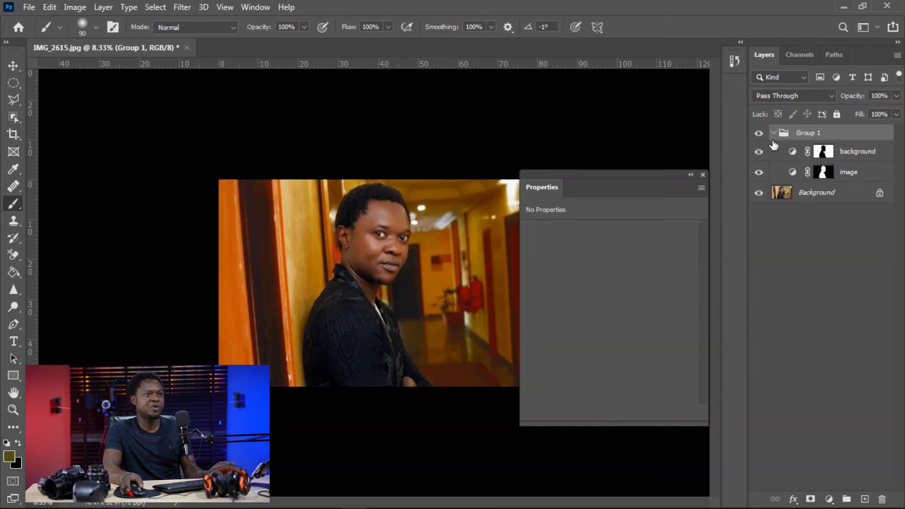
Step: Hide the whole adjustment group to compare with the original photo and show it again
{"action": "left_click", "coordinate": [758, 133]}
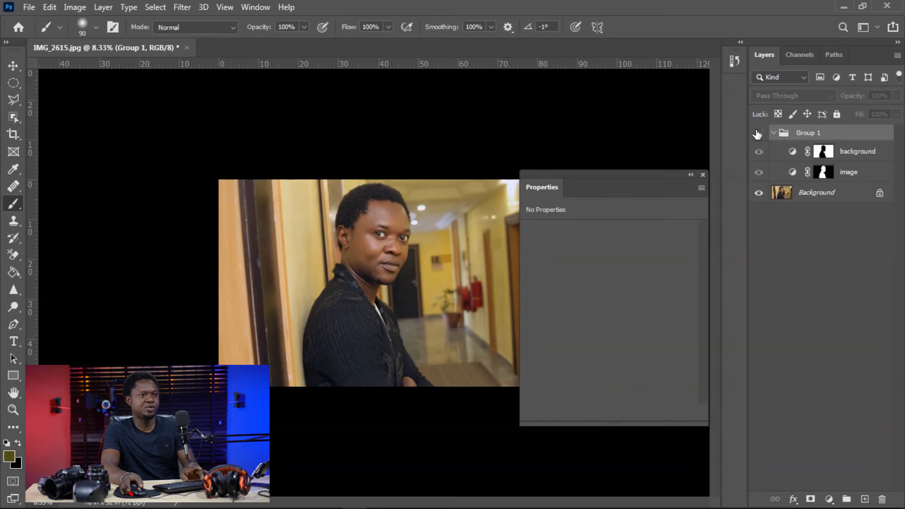
{"action": "key", "text": "ctrl+plus"}
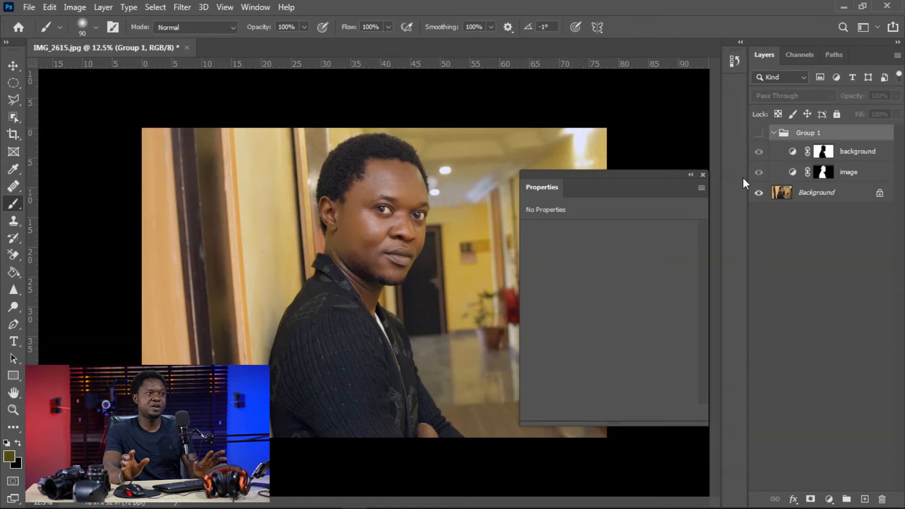
{"action": "key", "text": "ctrl+minus"}
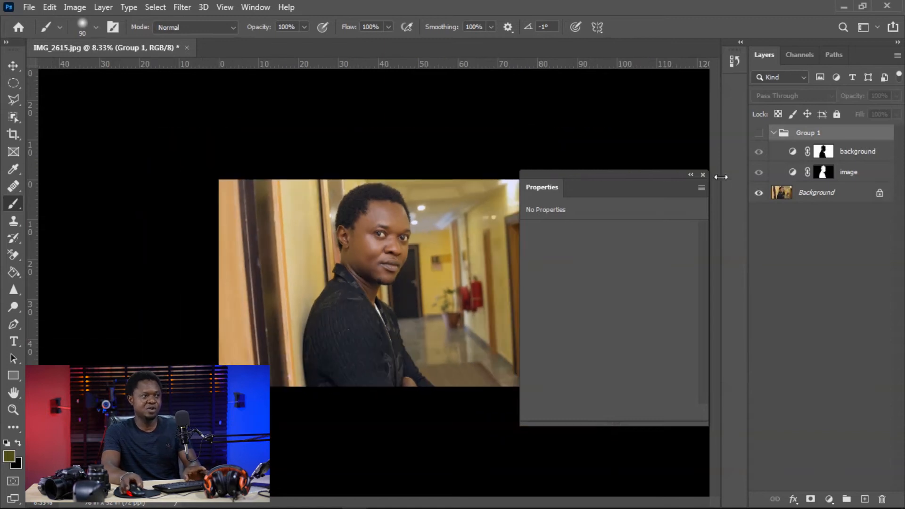
{"action": "left_click", "coordinate": [759, 133]}
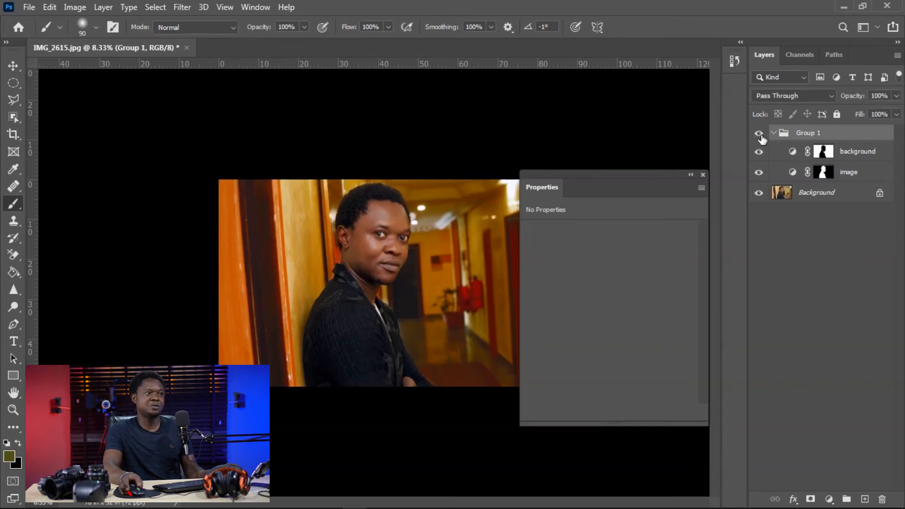
Step: Examine the color-graded portrait and its hallway background in closer and wider views
{"action": "key", "text": "ctrl+plus"}
{"action": "key", "text": "ctrl+plus"}
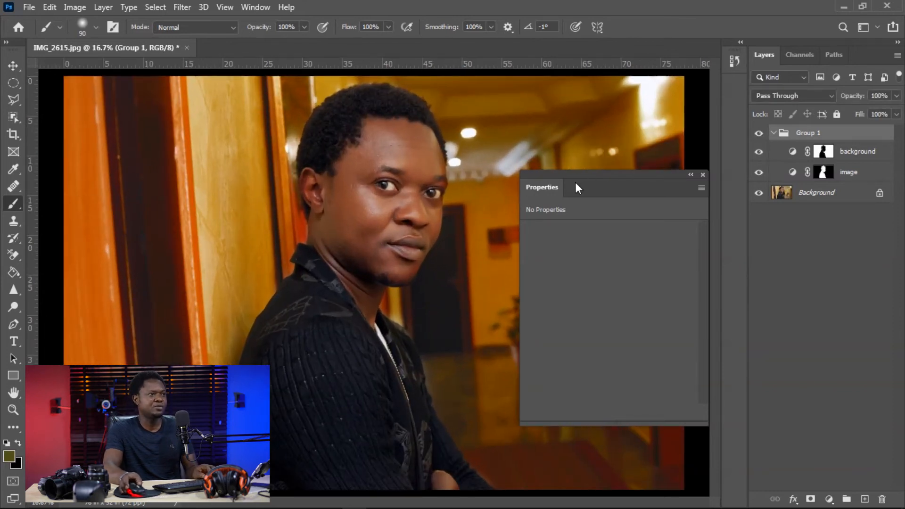
{"action": "key", "text": "ctrl+minus"}
{"action": "key", "text": "ctrl+minus"}
{"action": "key", "text": "ctrl+minus"}
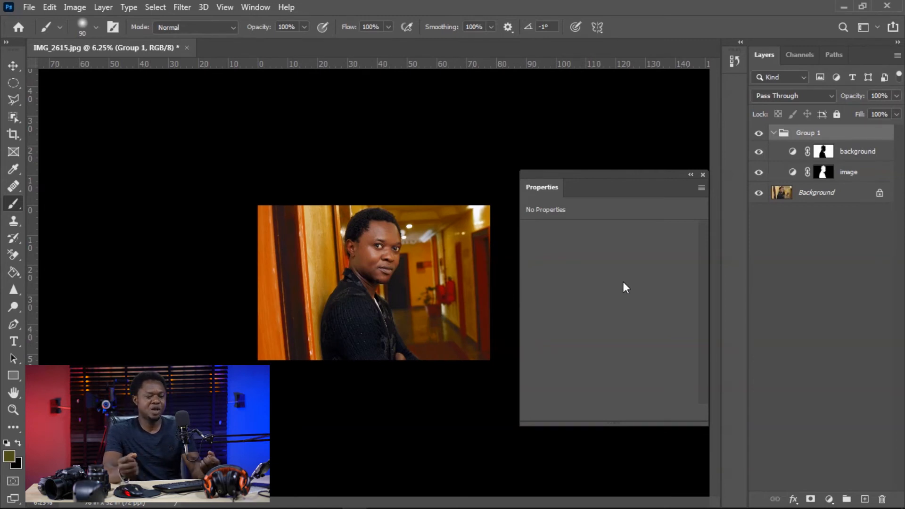
{"action": "key", "text": "ctrl+plus"}
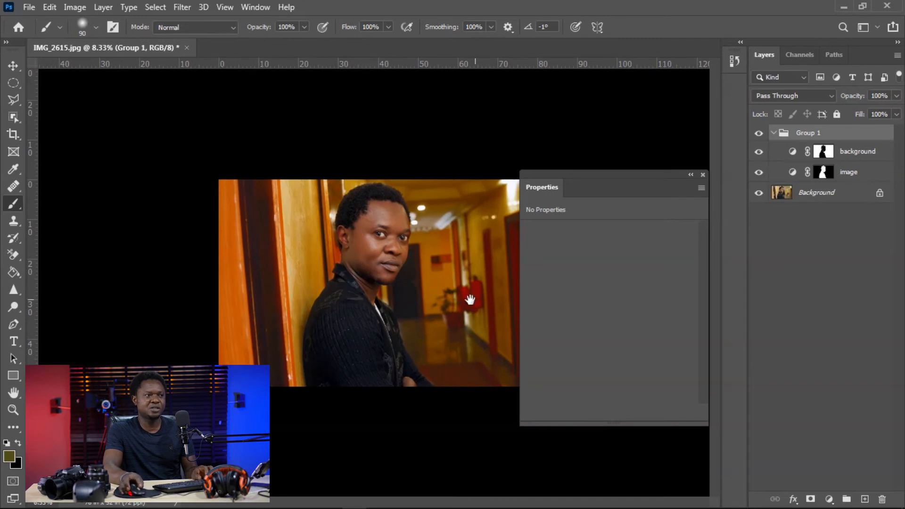
{"action": "key", "text": "ctrl+plus"}
{"action": "key", "text": "ctrl+plus"}
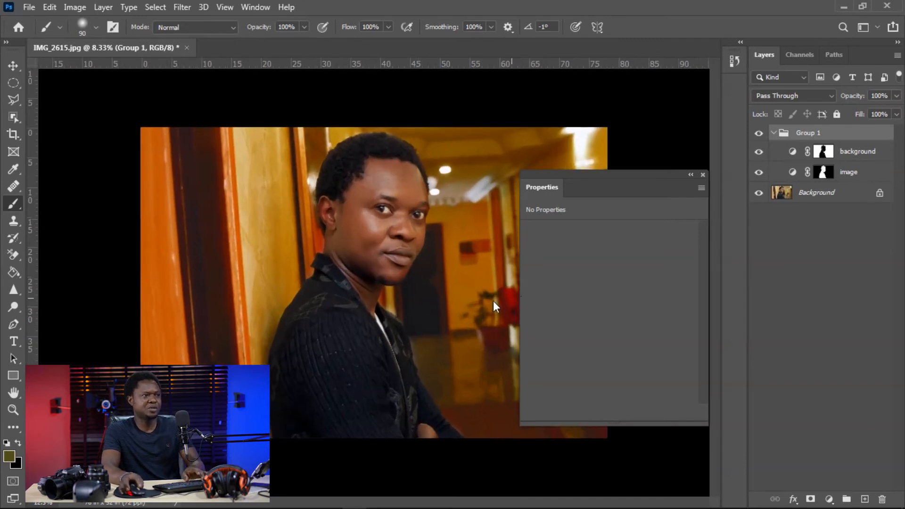
{"action": "key", "text": "ctrl+minus"}
{"action": "key", "text": "ctrl+minus"}
{"action": "key", "text": "ctrl+minus"}
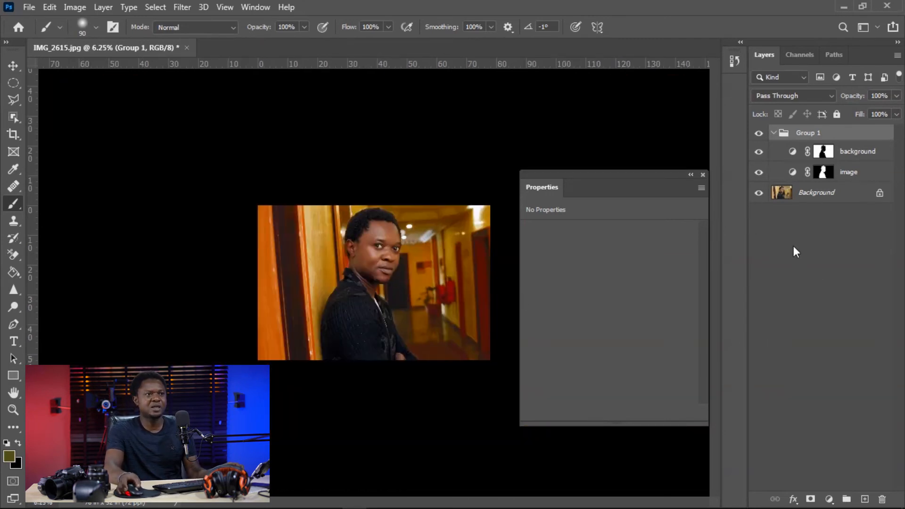
Step: Add a Solid Color fill layer above the background adjustment with the warm yellow #f1c80b
{"action": "left_click", "coordinate": [829, 499]}
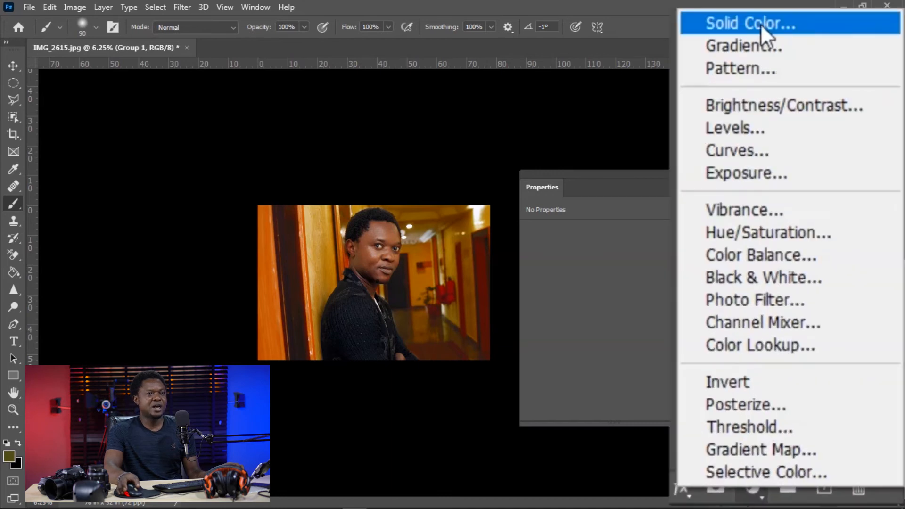
{"action": "left_click", "coordinate": [760, 23]}
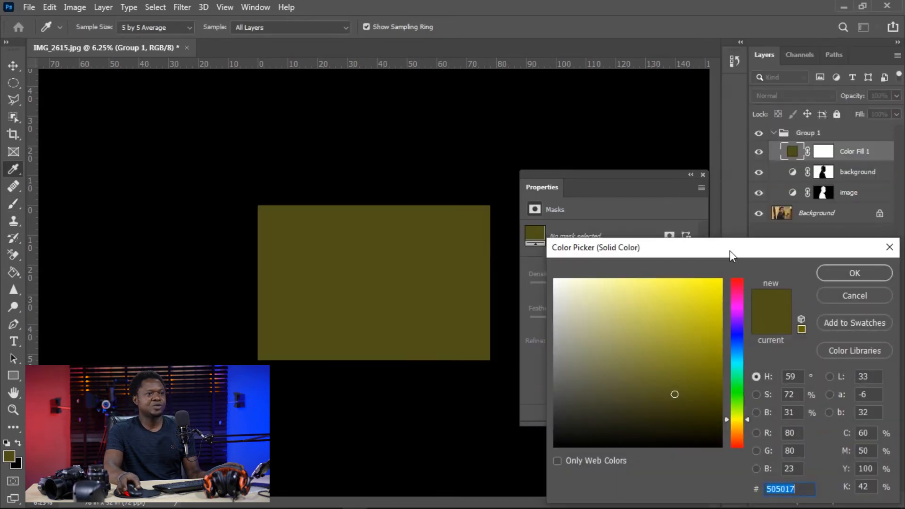
{"action": "left_click_drag", "start_coordinate": [729, 250], "coordinate": [639, 165]}
{"action": "left_click_drag", "start_coordinate": [657, 332], "coordinate": [658, 338]}
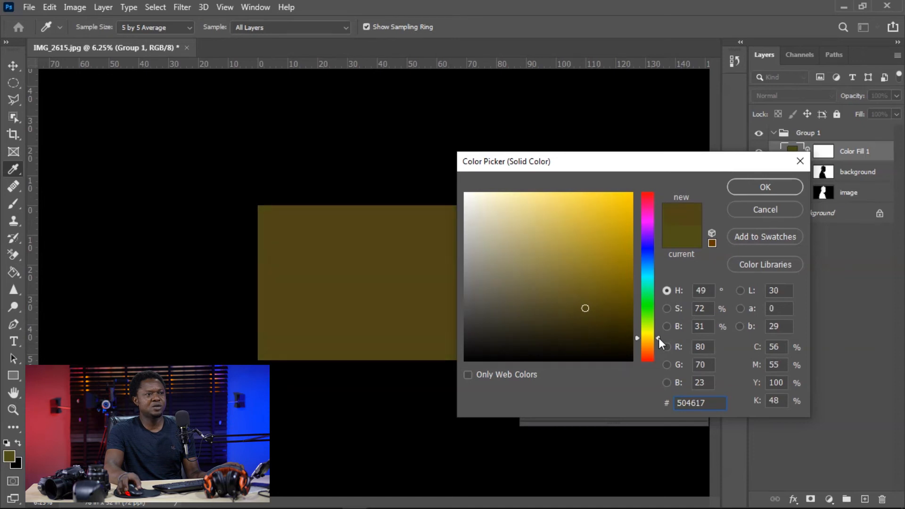
{"action": "left_click", "coordinate": [625, 201]}
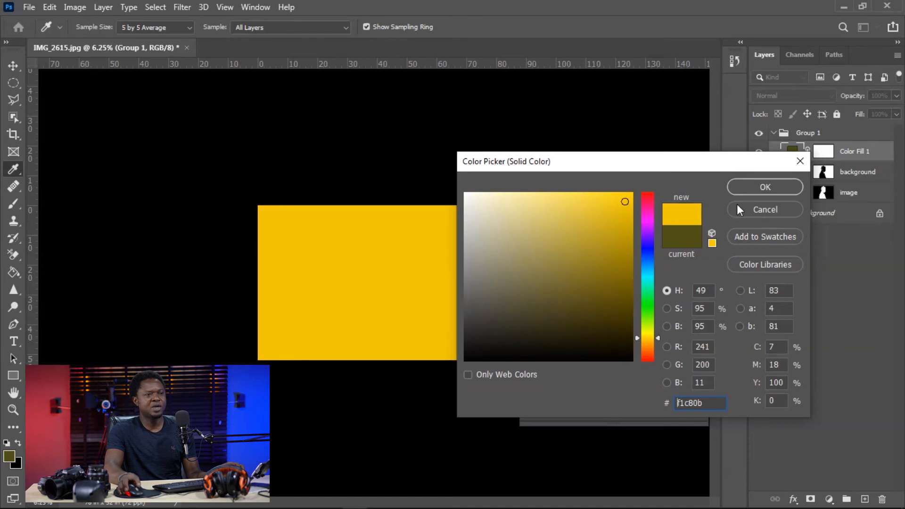
{"action": "left_click", "coordinate": [759, 188]}
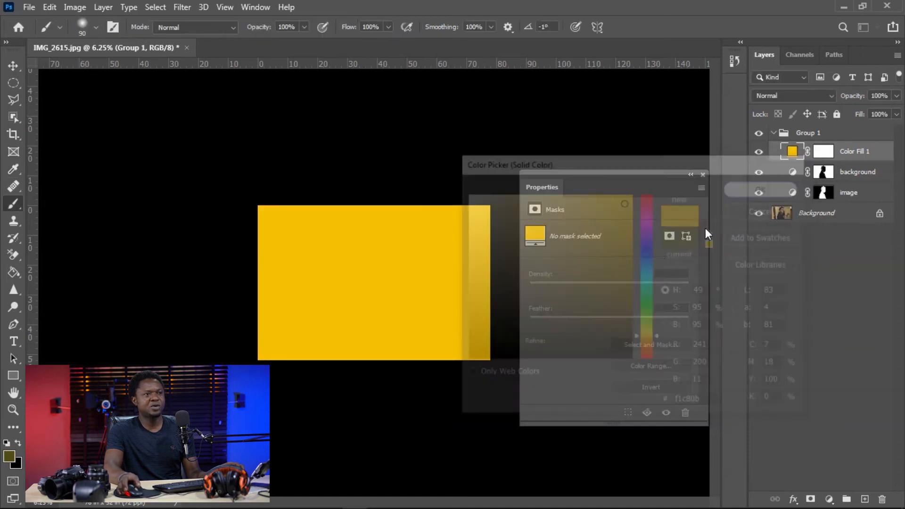
Step: Set the yellow fill layer's blend mode to Overlay and invert its mask to black
{"action": "left_click", "coordinate": [793, 98]}
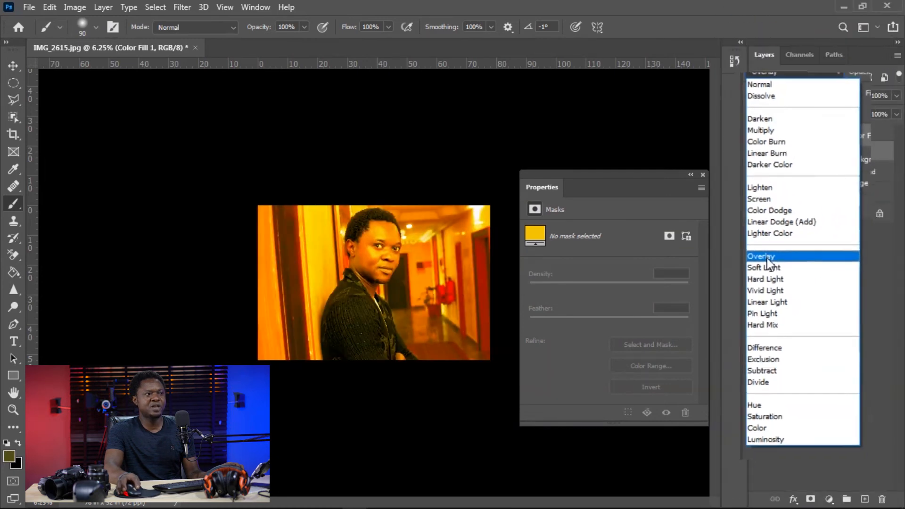
{"action": "left_click", "coordinate": [762, 258]}
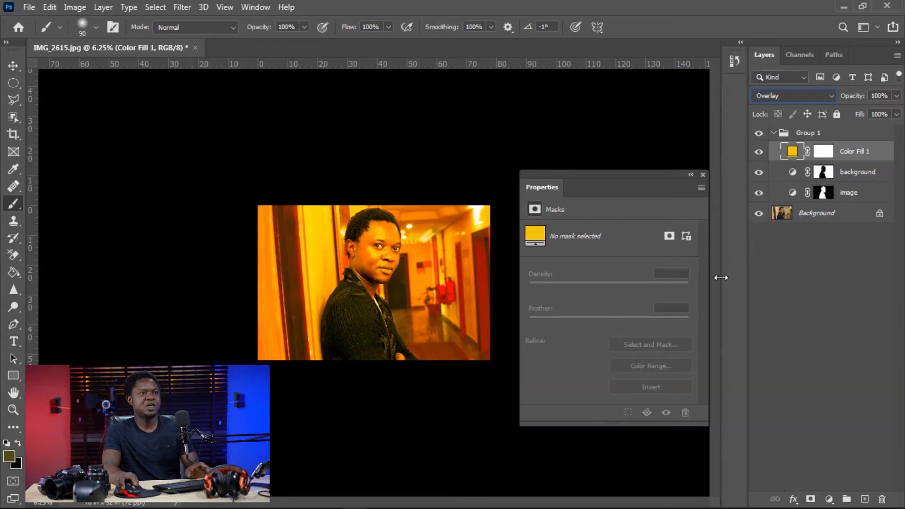
{"action": "left_click", "coordinate": [819, 151]}
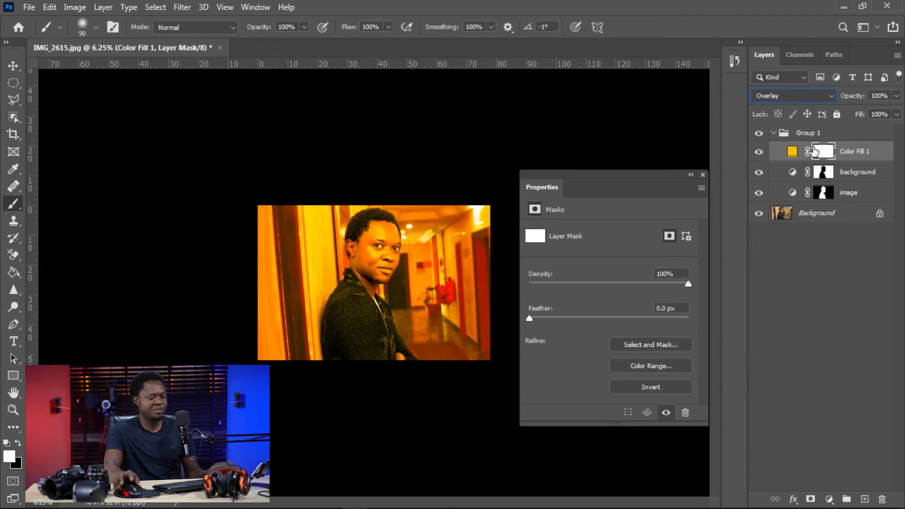
{"action": "key", "text": "ctrl+i"}
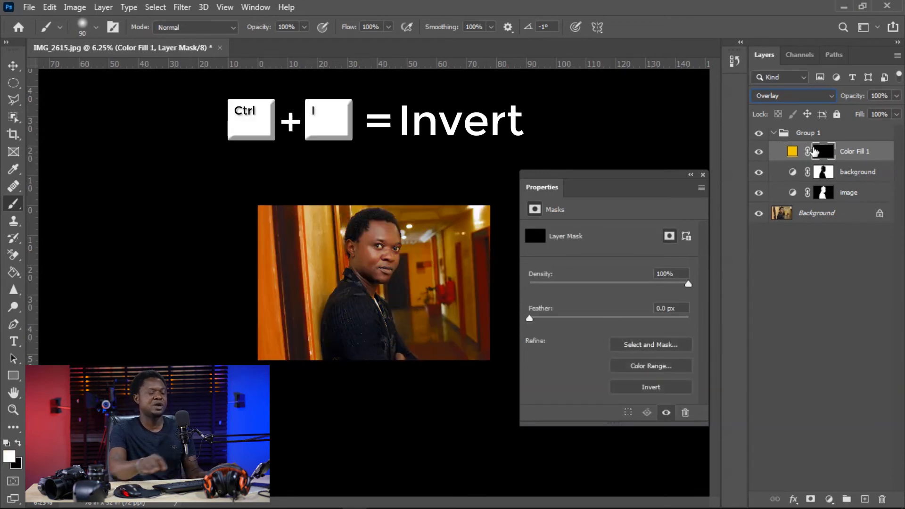
Step: Paint white on the fill layer's mask over the hallway behind the man with a soft 3000 px brush to add a yellow glow
{"action": "key", "text": "ctrl+plus"}
{"action": "key", "text": "ctrl+plus"}
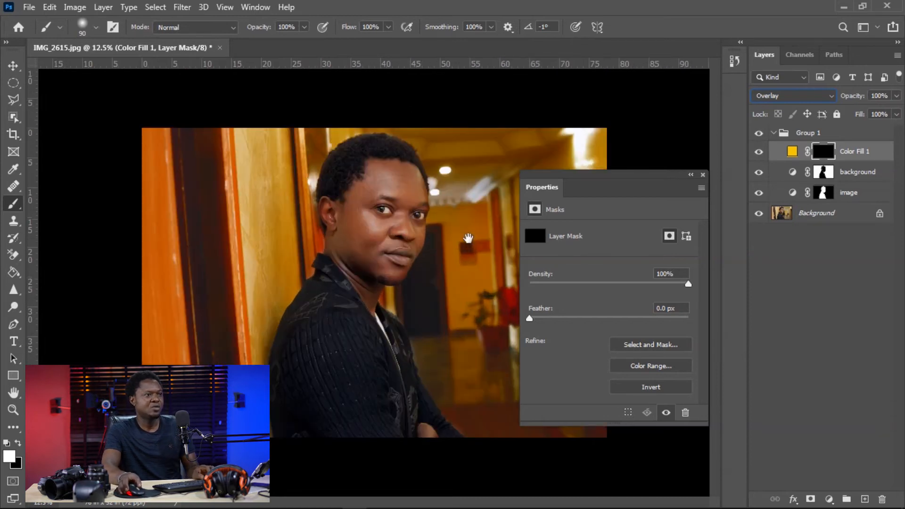
{"action": "left_click_drag", "start_coordinate": [652, 180], "coordinate": [782, 241]}
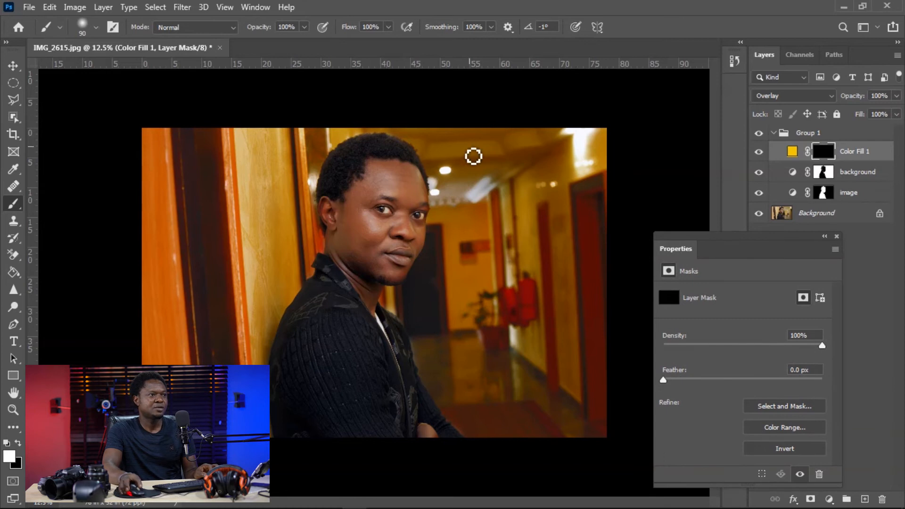
{"action": "key", "text": "ctrl+plus"}
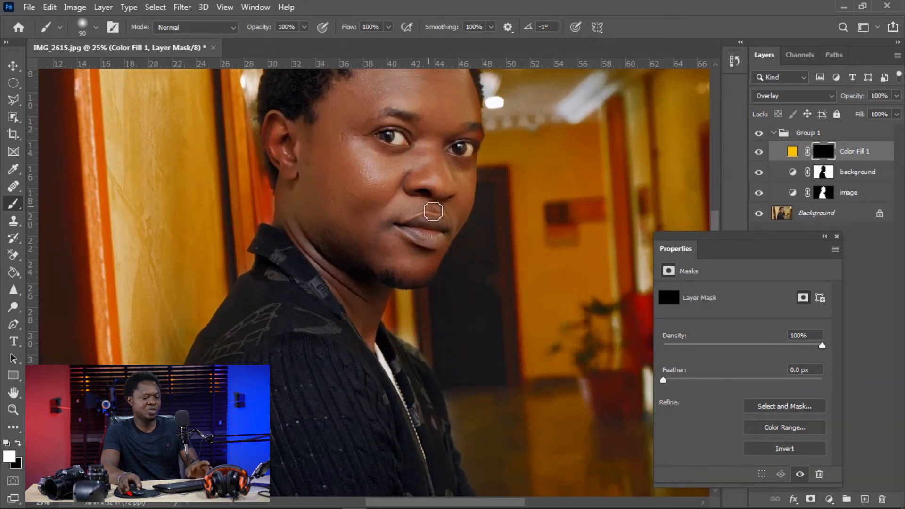
{"action": "key", "text": "ctrl+minus"}
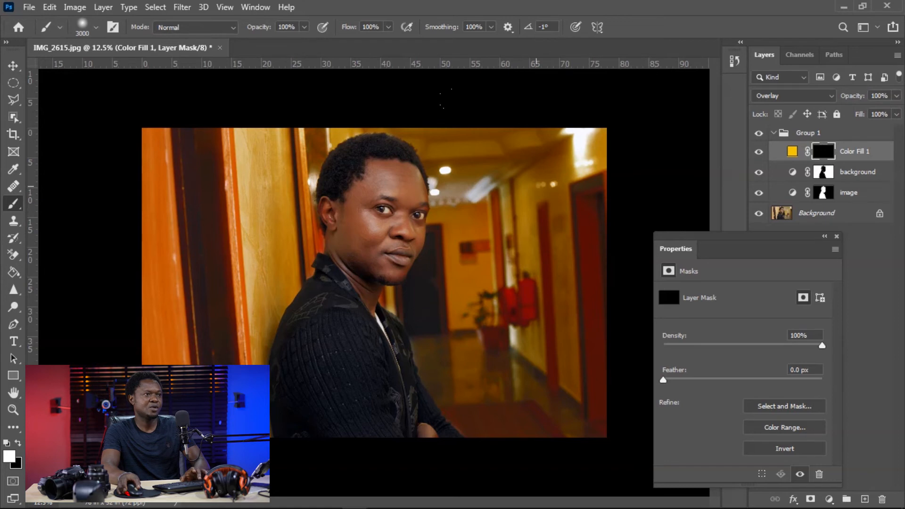
{"action": "left_click", "coordinate": [448, 99]}
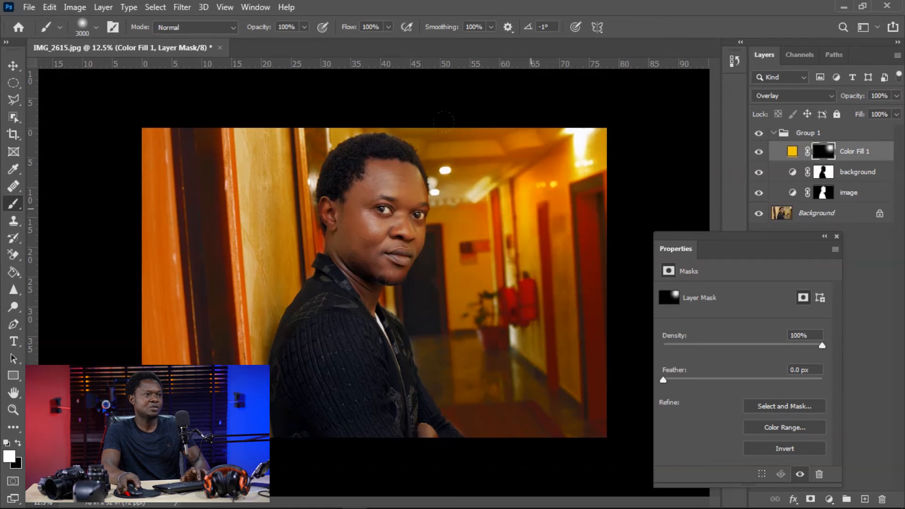
{"action": "left_click", "coordinate": [576, 220]}
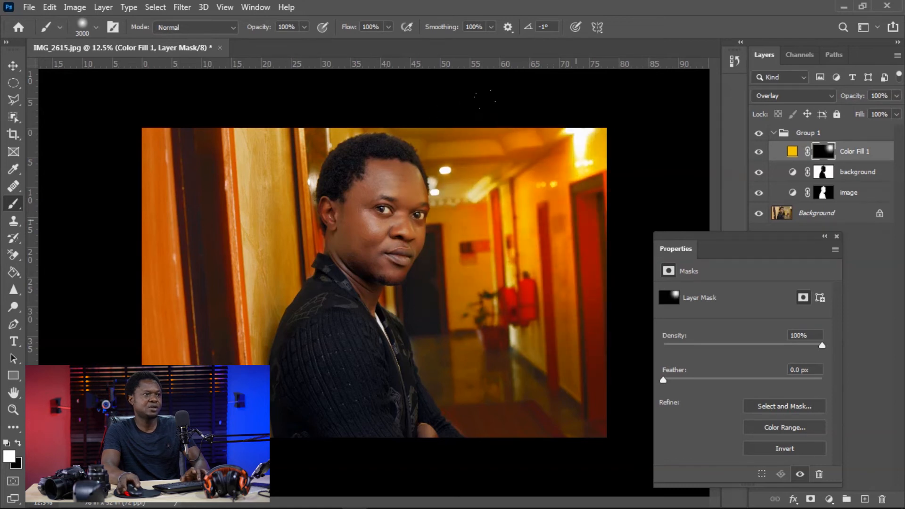
{"action": "left_click", "coordinate": [535, 147]}
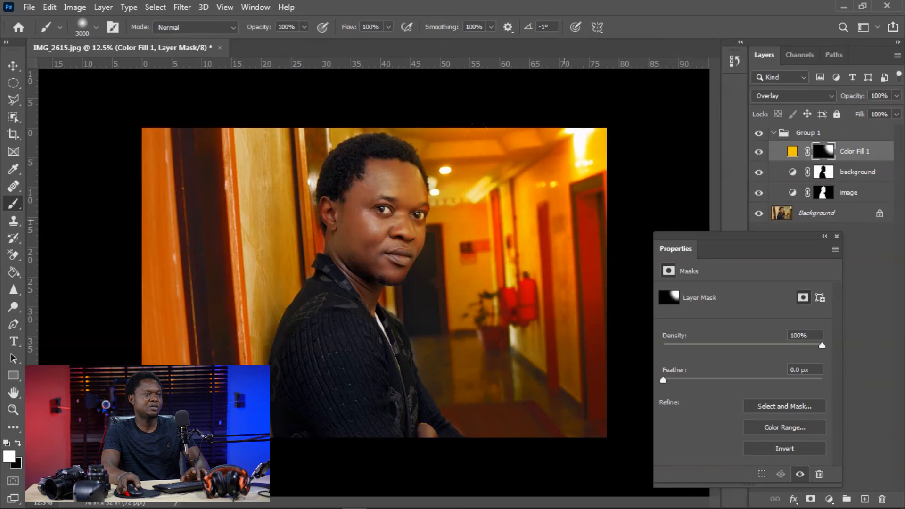
{"action": "left_click", "coordinate": [575, 315]}
{"action": "left_click", "coordinate": [580, 347]}
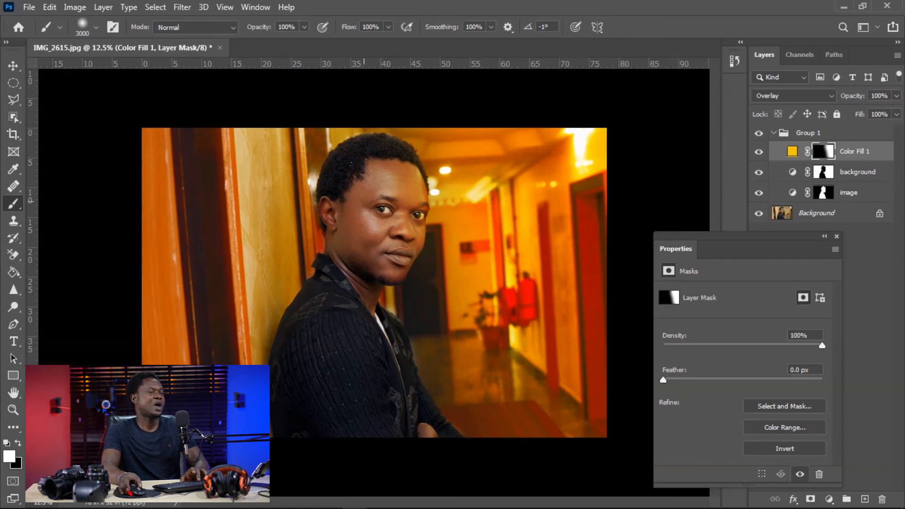
Step: Scale the painted yellow glow proportionally to 87.62% from its lower-left corner with the Move tool's transform controls
{"action": "key", "text": "ctrl+plus"}
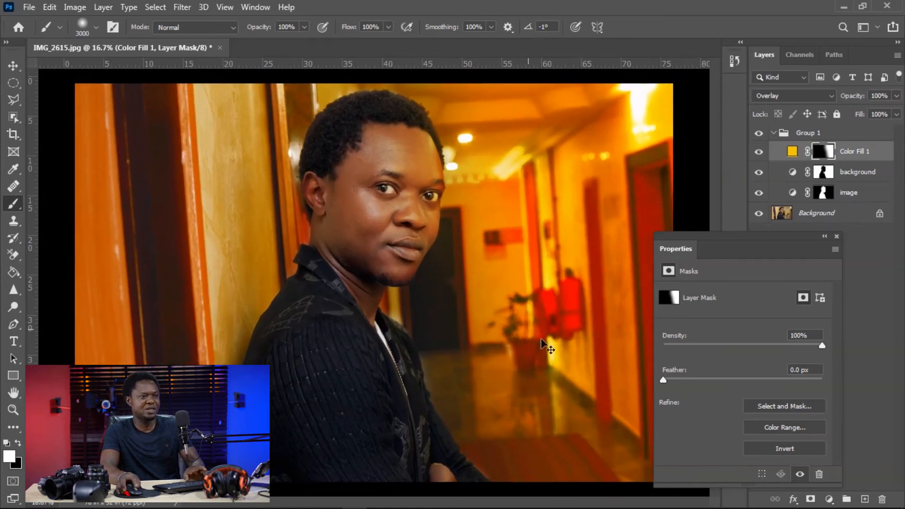
{"action": "key", "text": "ctrl+minus"}
{"action": "key", "text": "v"}
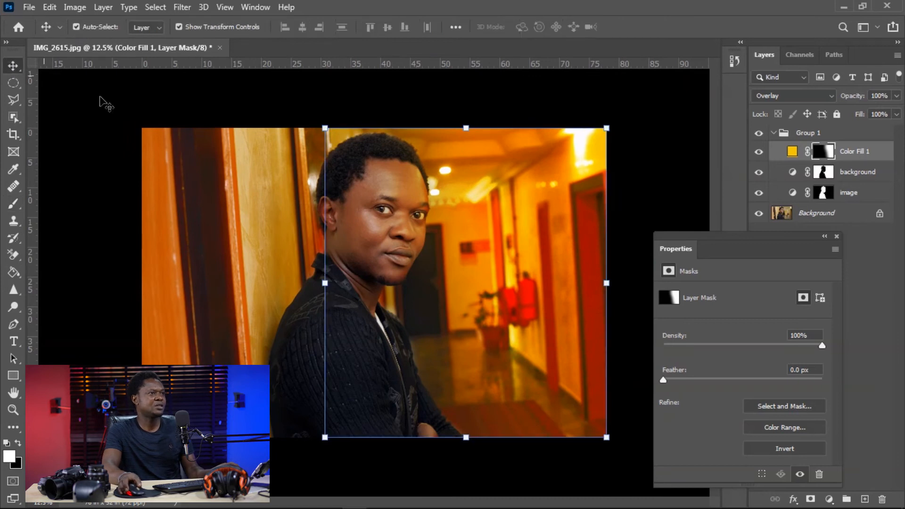
{"action": "left_click_drag", "start_coordinate": [493, 198], "coordinate": [522, 198]}
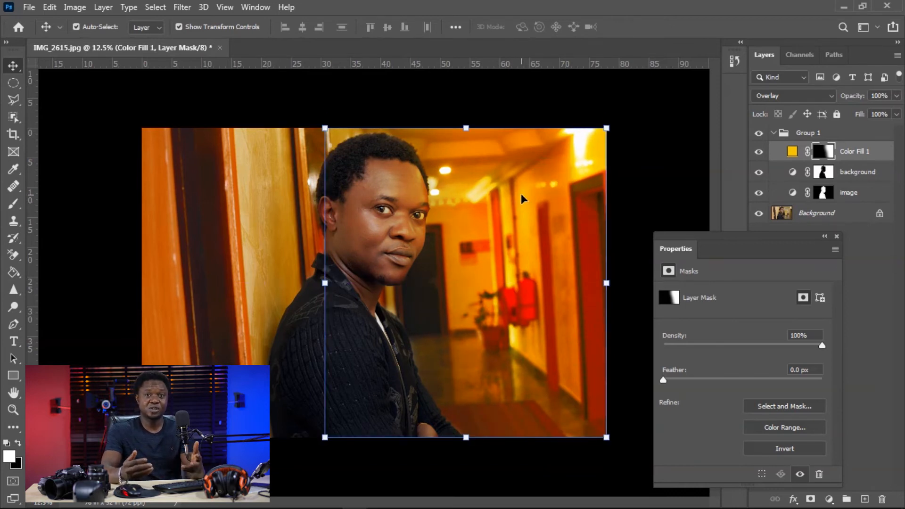
{"action": "key", "text": "ctrl+plus"}
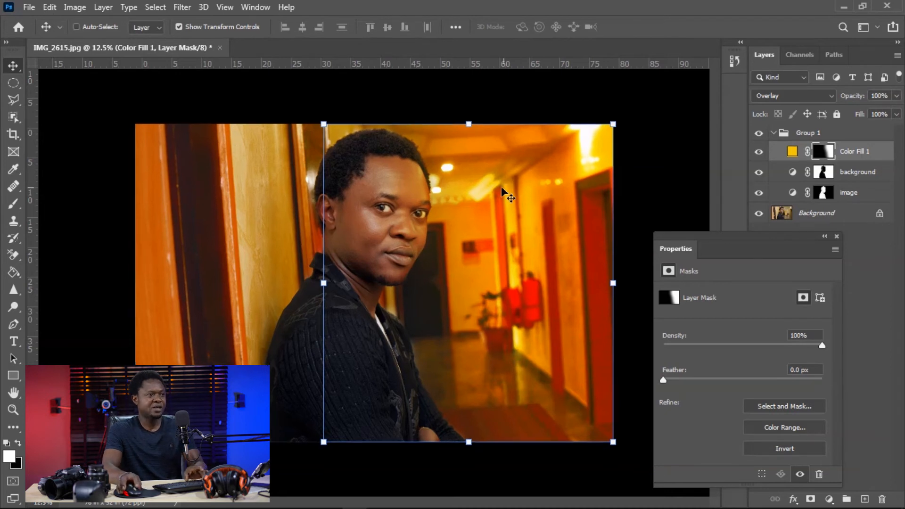
{"action": "key", "text": "ctrl+minus"}
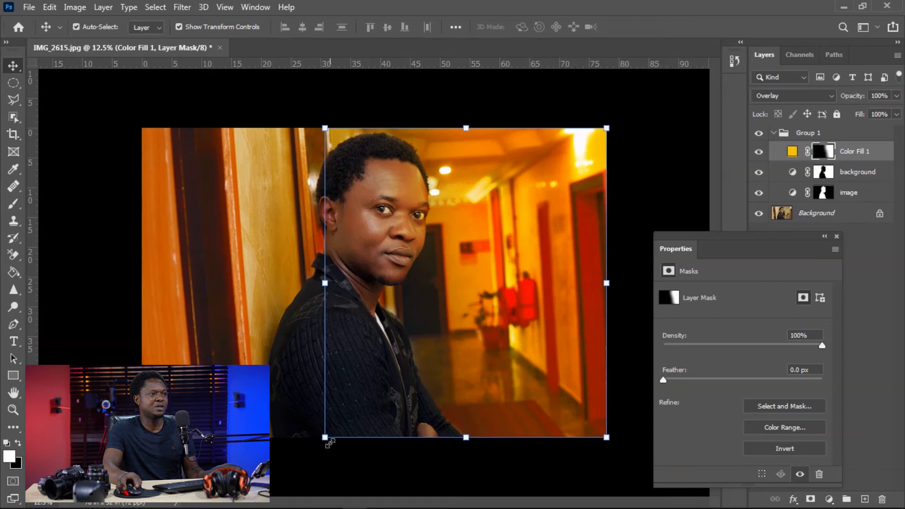
{"action": "left_click_drag", "start_coordinate": [323, 442], "coordinate": [360, 398]}
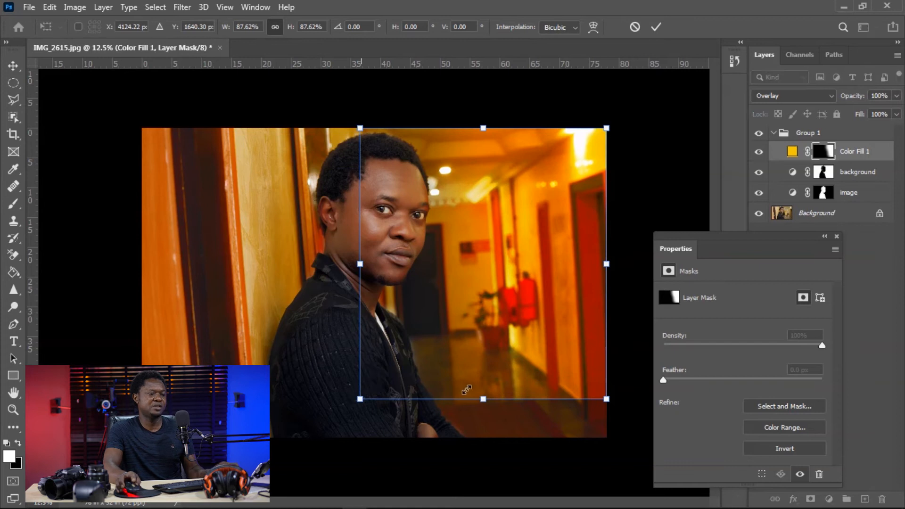
Step: Switch to the Brush tool and set its foreground color to an off-white for painting on the yellow fill's mask
{"action": "key", "text": "ctrl+plus"}
{"action": "key", "text": "ctrl+plus"}
{"action": "key", "text": "ctrl+plus"}
{"action": "left_click_drag", "start_coordinate": [550, 289], "coordinate": [447, 433]}
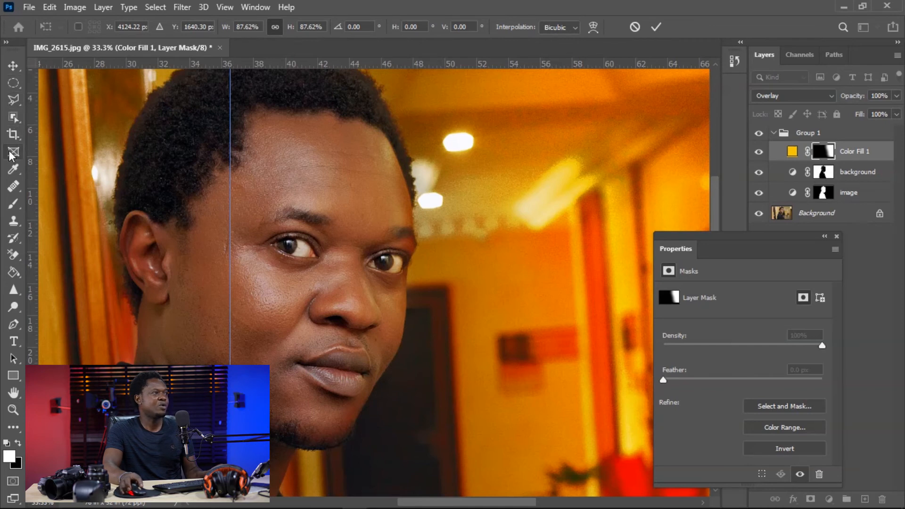
{"action": "key", "text": "b"}
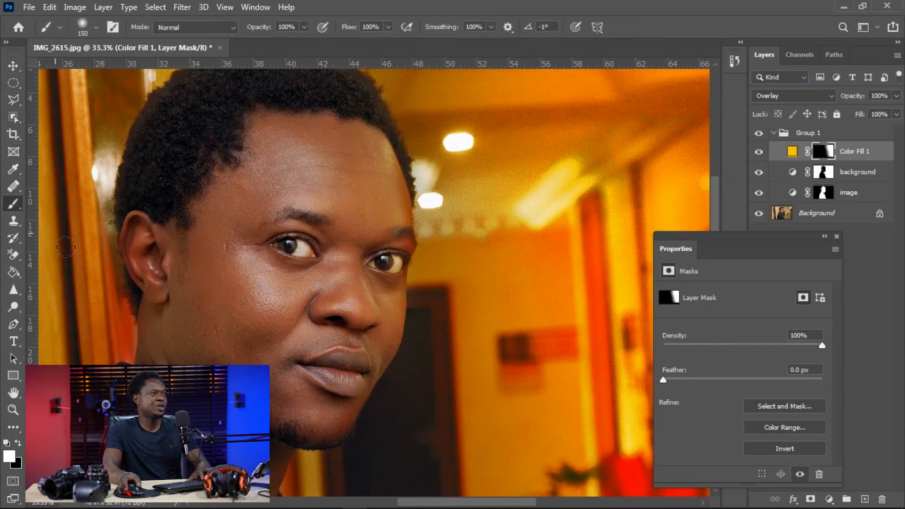
{"action": "left_click", "coordinate": [9, 457]}
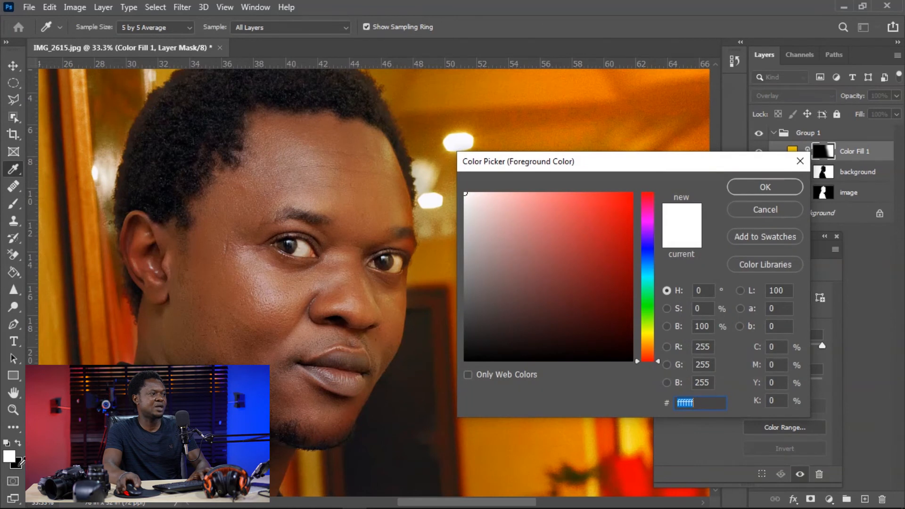
{"action": "type", "text": "f4f4f4"}
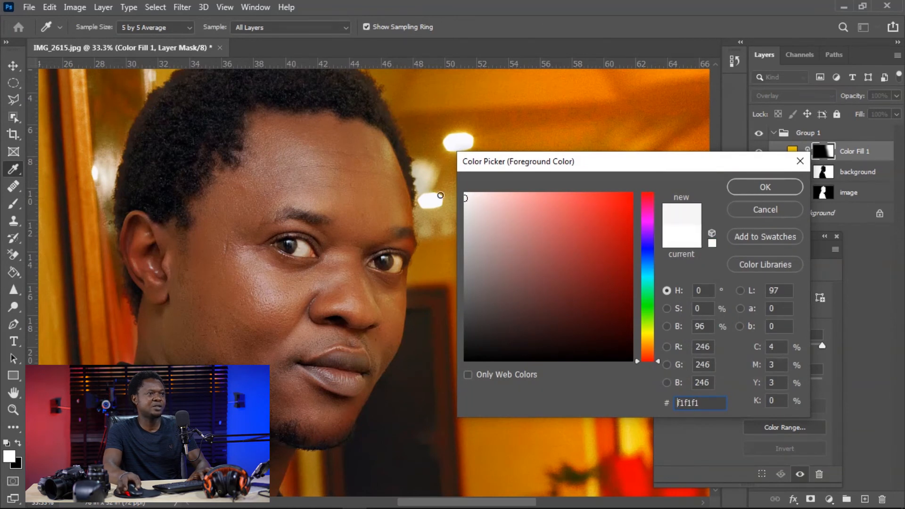
{"action": "left_click", "coordinate": [735, 190]}
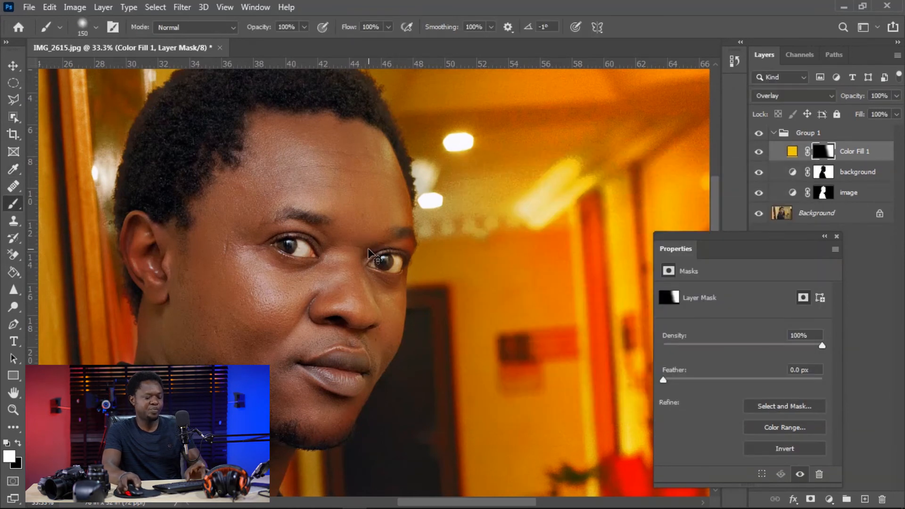
Step: Try painting the glow at full opacity along the hallway-side edge of the man's forehead, and undo the stroke
{"action": "key", "text": "ctrl+plus"}
{"action": "key", "text": "ctrl+plus"}
{"action": "left_click_drag", "start_coordinate": [429, 218], "coordinate": [437, 374]}
{"action": "mouse_move", "coordinate": [450, 337]}
{"action": "left_mouse_down"}
{"action": "mouse_move", "coordinate": [413, 203]}
{"action": "mouse_move", "coordinate": [331, 64]}
{"action": "left_mouse_up"}
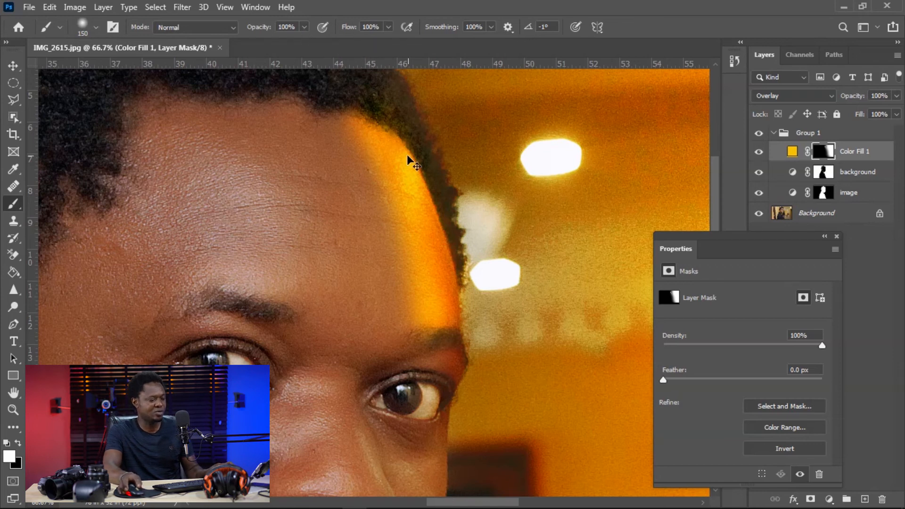
{"action": "key", "text": "ctrl+z"}
Step: Set the brush opacity and flow to 21% and paint a subtle glow along the forehead's hallway-side edge
{"action": "left_click", "coordinate": [304, 28]}
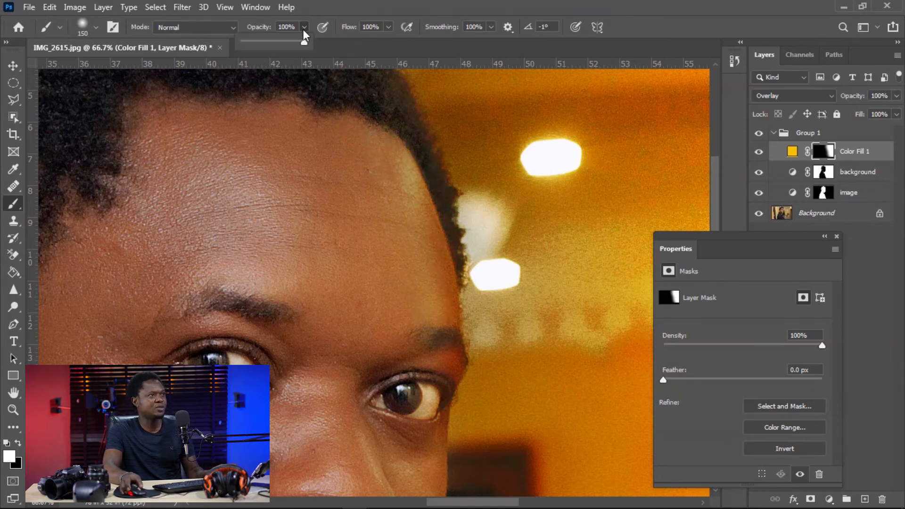
{"action": "left_click_drag", "start_coordinate": [261, 41], "coordinate": [255, 40]}
{"action": "left_click", "coordinate": [388, 27]}
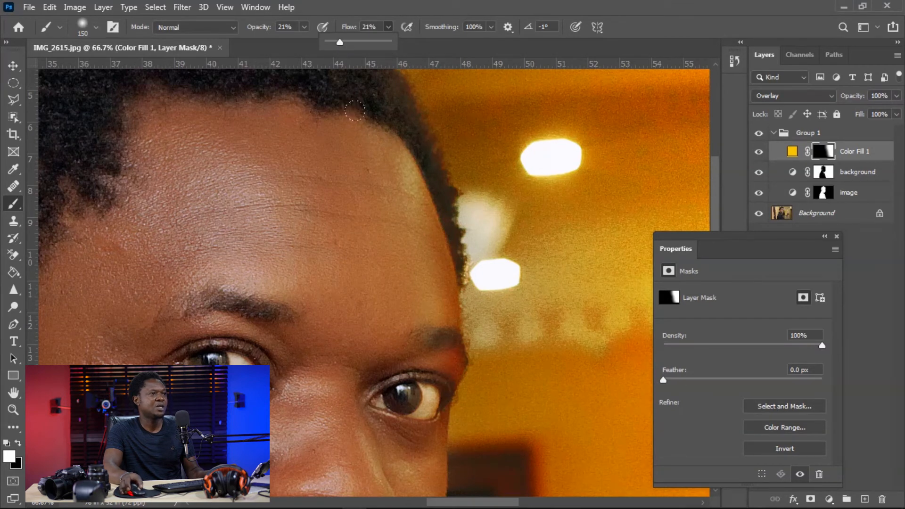
{"action": "left_click_drag", "start_coordinate": [355, 111], "coordinate": [373, 137]}
{"action": "mouse_move", "coordinate": [434, 263]}
{"action": "left_mouse_down"}
{"action": "mouse_move", "coordinate": [436, 294]}
{"action": "mouse_move", "coordinate": [425, 312]}
{"action": "left_mouse_up"}
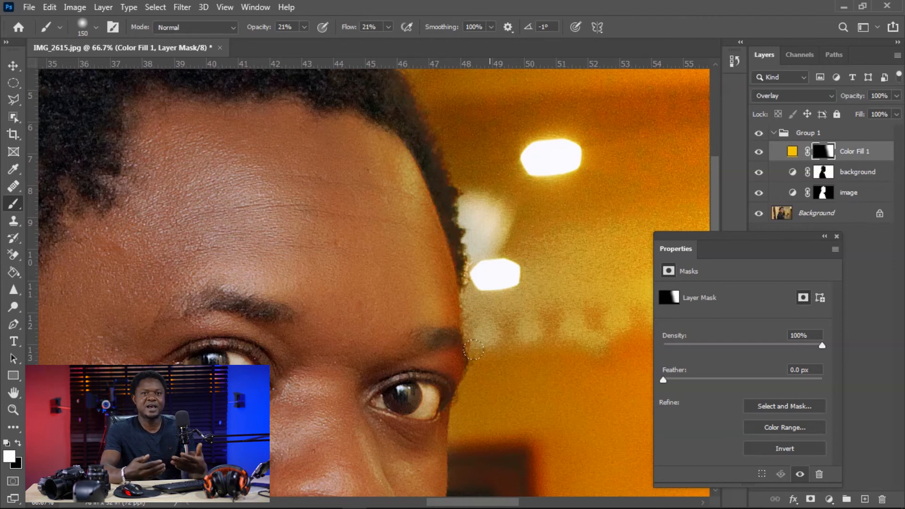
Step: Reduce the brush to 90 px and paint the glow on the hallway-side cheek below the eye
{"action": "left_click_drag", "start_coordinate": [433, 366], "coordinate": [382, 195]}
{"action": "key", "text": "bracketleft"}
{"action": "key", "text": "bracketleft"}
{"action": "key", "text": "bracketleft"}
{"action": "key", "text": "bracketleft"}
{"action": "key", "text": "bracketleft"}
{"action": "key", "text": "bracketleft"}
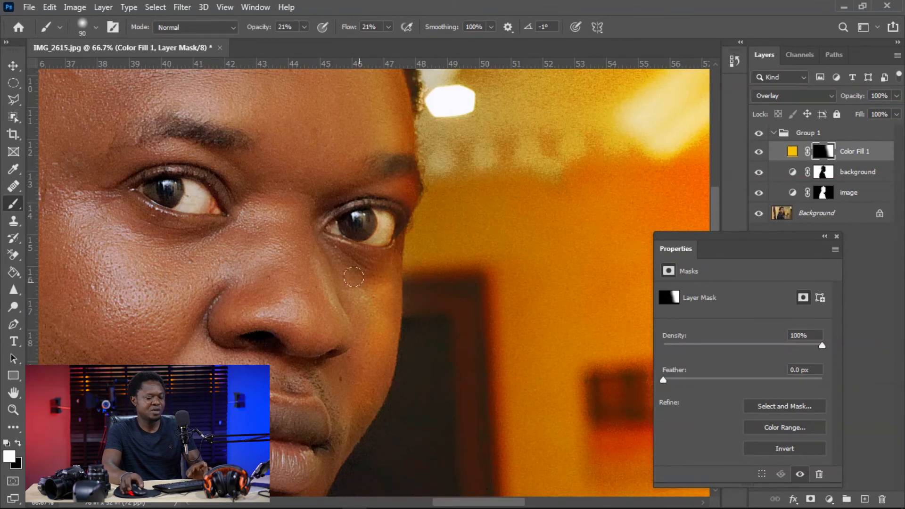
Step: Reduce the brush to 45 px and paint the glow down the hallway-facing side of the nose
{"action": "key", "text": "ctrl+plus"}
{"action": "key", "text": "bracketleft"}
{"action": "key", "text": "bracketleft"}
{"action": "key", "text": "bracketleft"}
{"action": "key", "text": "bracketleft"}
{"action": "key", "text": "bracketleft"}
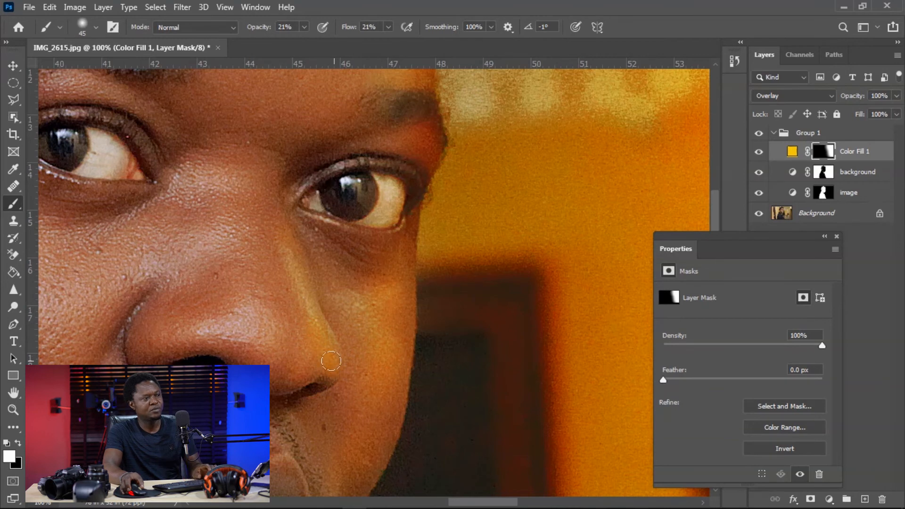
Step: Enlarge the brush to 100 px and paint the glow on the lower cheek beside the mouth
{"action": "left_click_drag", "start_coordinate": [330, 360], "coordinate": [329, 208]}
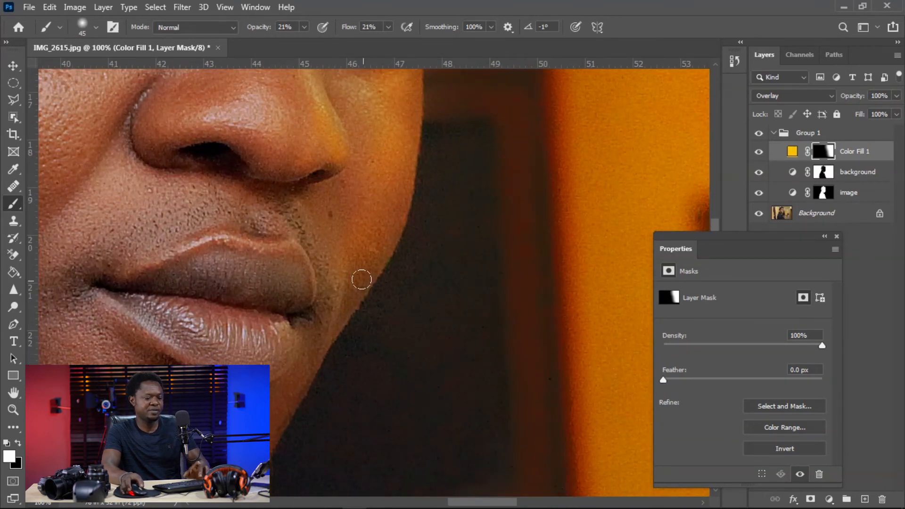
{"action": "key", "text": "bracketright"}
{"action": "key", "text": "bracketright"}
{"action": "key", "text": "bracketright"}
{"action": "key", "text": "bracketright"}
{"action": "key", "text": "bracketright"}
{"action": "key", "text": "bracketright"}
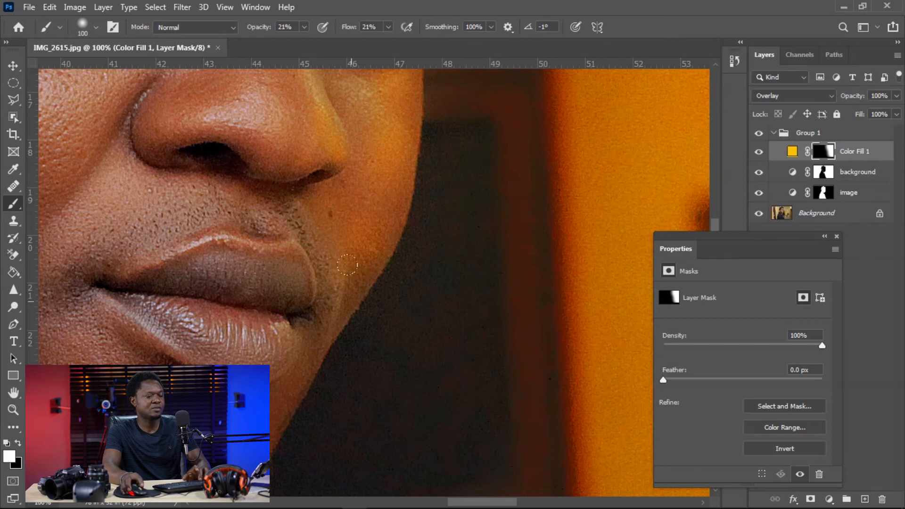
Step: Reduce the brush to 45 px and paint the glow on the hallway-side corner of the lips and the skin above it
{"action": "key", "text": "bracketleft"}
{"action": "key", "text": "bracketleft"}
{"action": "key", "text": "bracketleft"}
{"action": "key", "text": "bracketleft"}
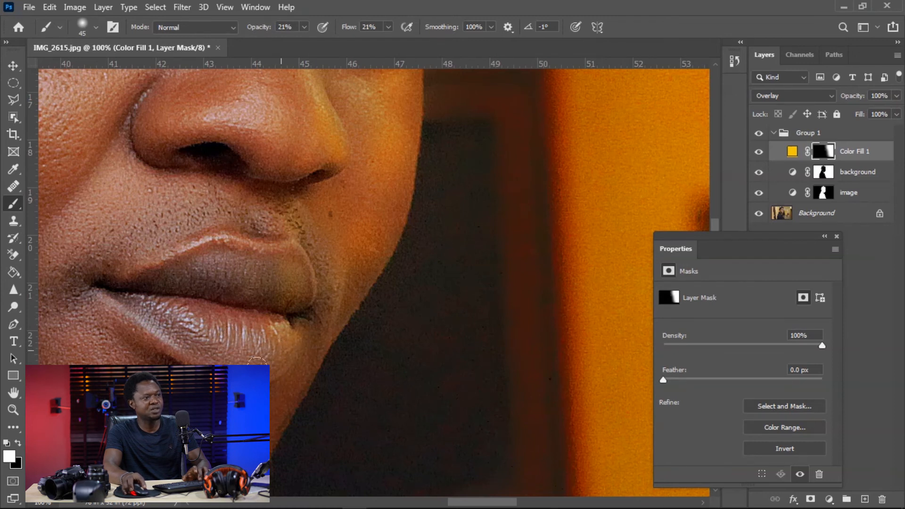
Step: Enlarge the brush to 70 px and paint the glow on the hallway-facing side of the chin
{"action": "left_click_drag", "start_coordinate": [297, 349], "coordinate": [374, 239]}
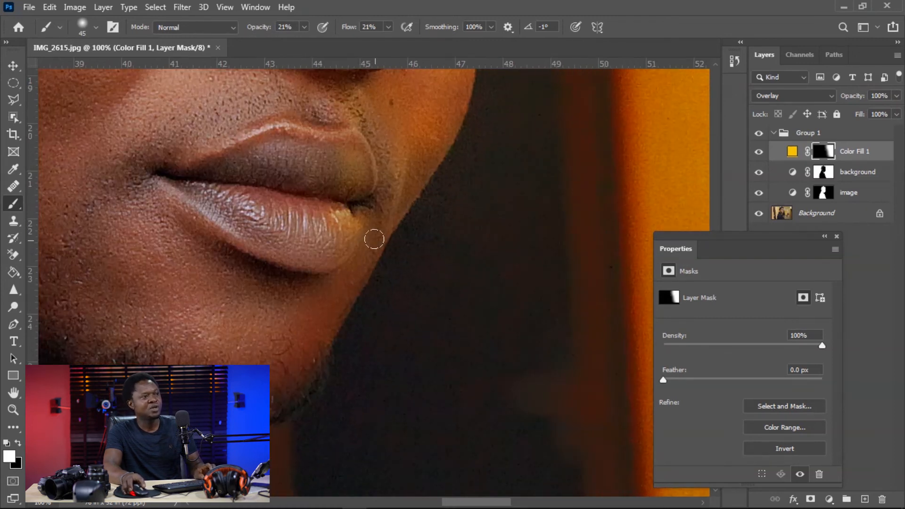
{"action": "key", "text": "bracketright"}
{"action": "key", "text": "bracketright"}
{"action": "key", "text": "bracketright"}
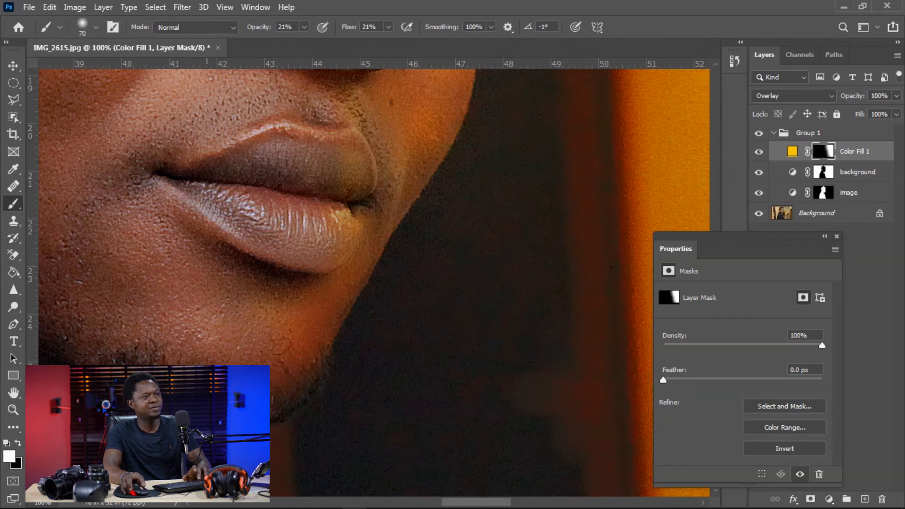
Step: Examine the painted glow on the face against the hallway, both close up and across the whole portrait
{"action": "key", "text": "ctrl+minus"}
{"action": "key", "text": "ctrl+minus"}
{"action": "key", "text": "ctrl+minus"}
{"action": "left_click_drag", "start_coordinate": [448, 318], "coordinate": [440, 401]}
{"action": "key", "text": "ctrl+minus"}
{"action": "key", "text": "ctrl+minus"}
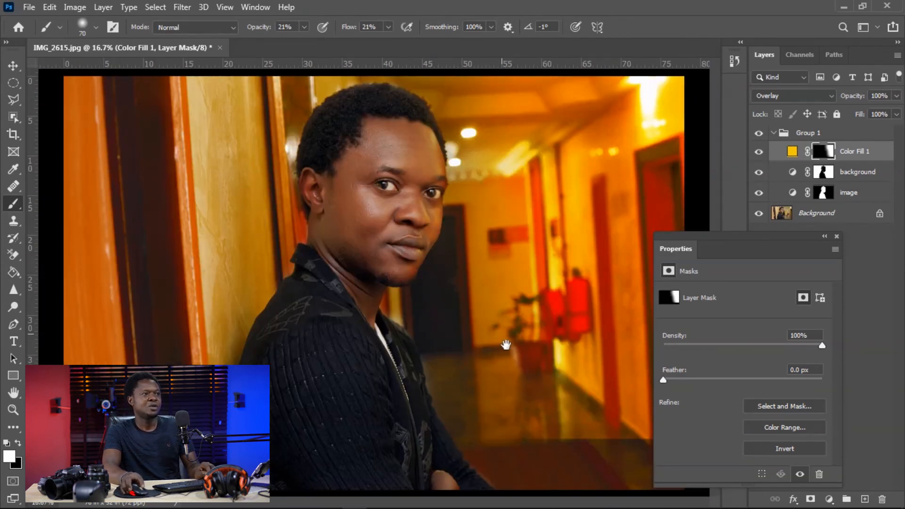
{"action": "key", "text": "ctrl+minus"}
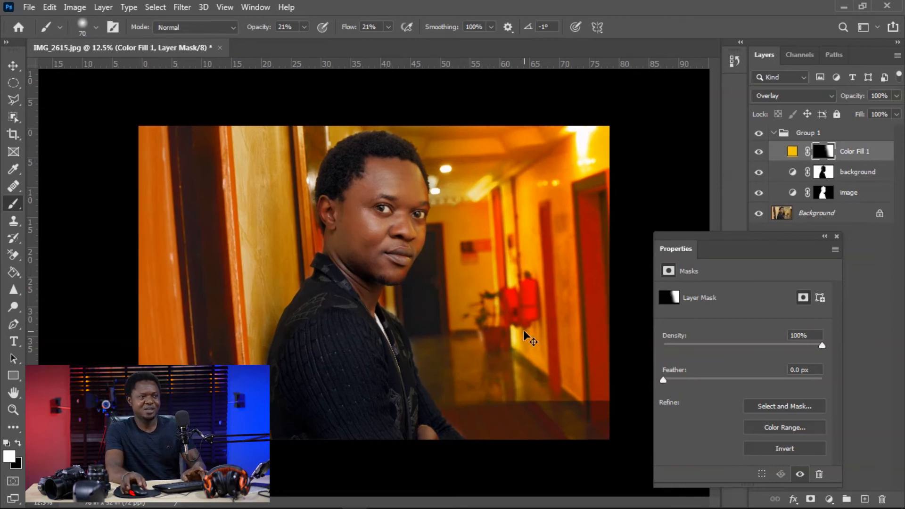
{"action": "key", "text": "ctrl+plus"}
{"action": "key", "text": "ctrl+plus"}
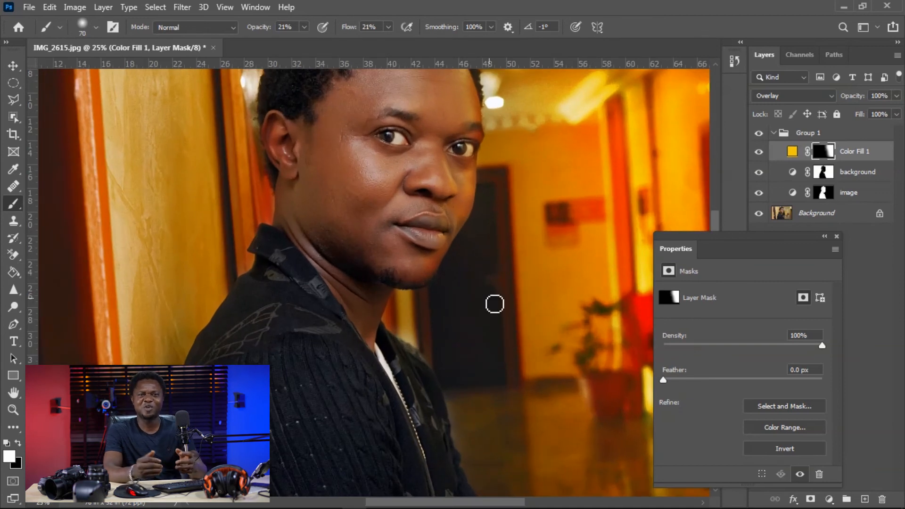
{"action": "key", "text": "ctrl+minus"}
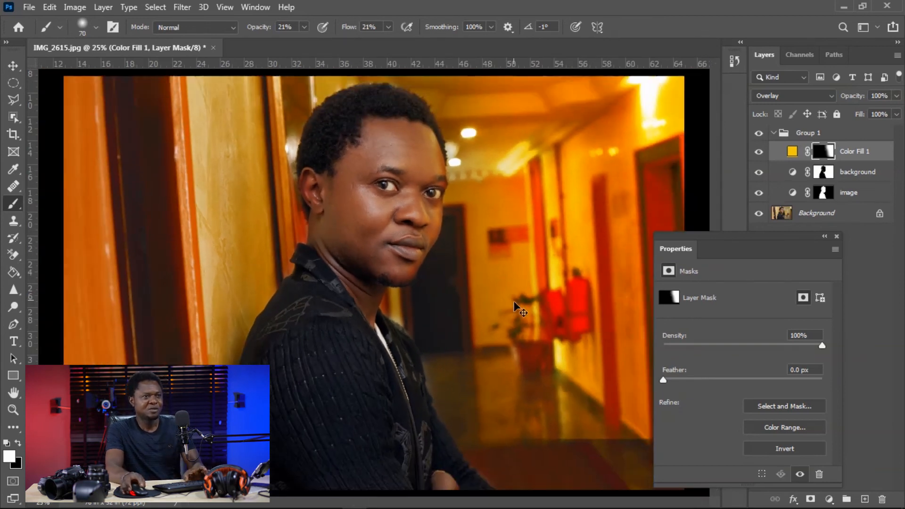
{"action": "key", "text": "ctrl+minus"}
{"action": "key", "text": "ctrl+plus"}
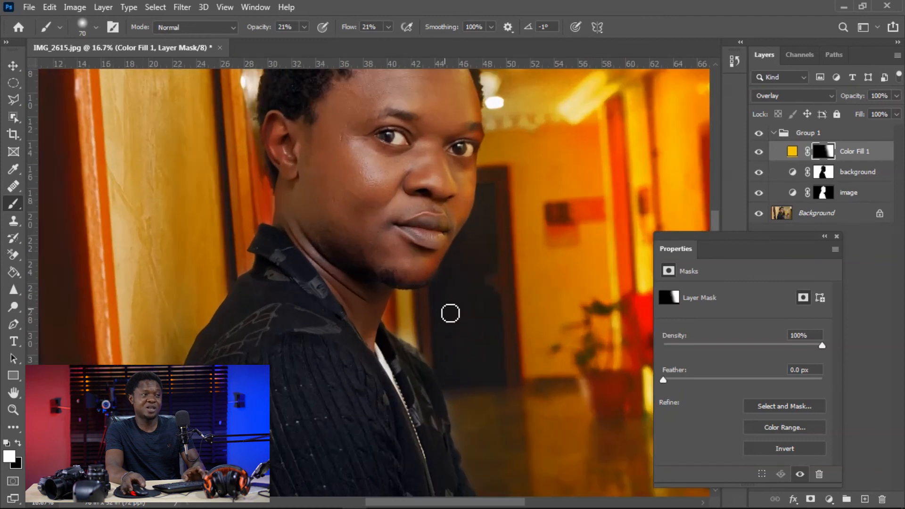
{"action": "key", "text": "ctrl+plus"}
{"action": "key", "text": "ctrl+minus"}
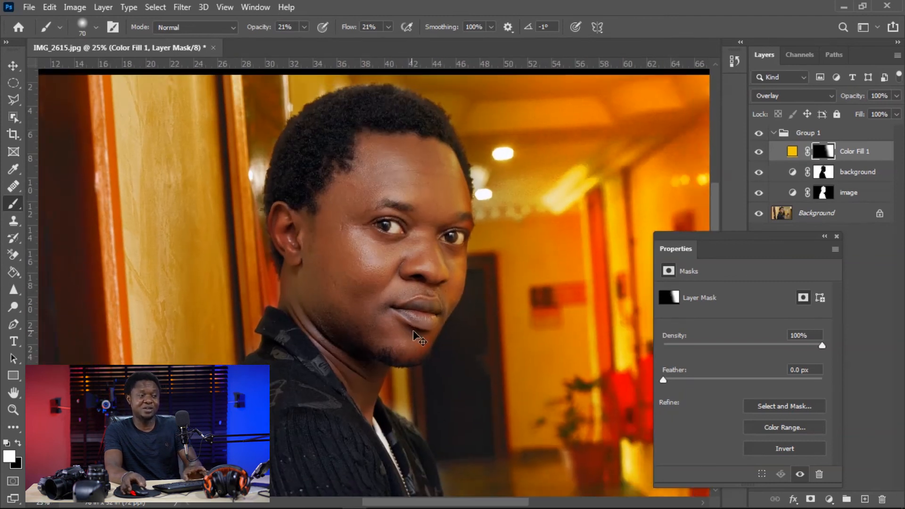
{"action": "key", "text": "ctrl+plus"}
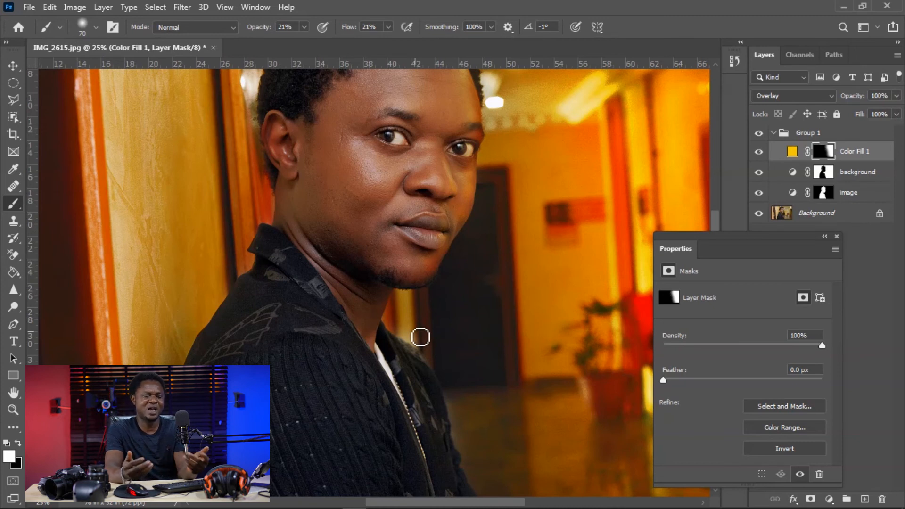
{"action": "key", "text": "ctrl+minus"}
{"action": "key", "text": "ctrl+minus"}
{"action": "key", "text": "ctrl+minus"}
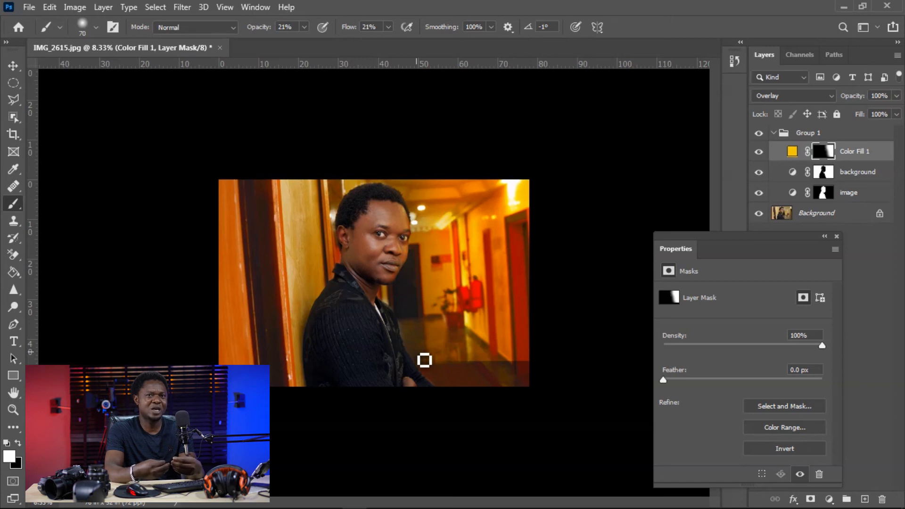
{"action": "key", "text": "ctrl+plus"}
{"action": "key", "text": "ctrl+plus"}
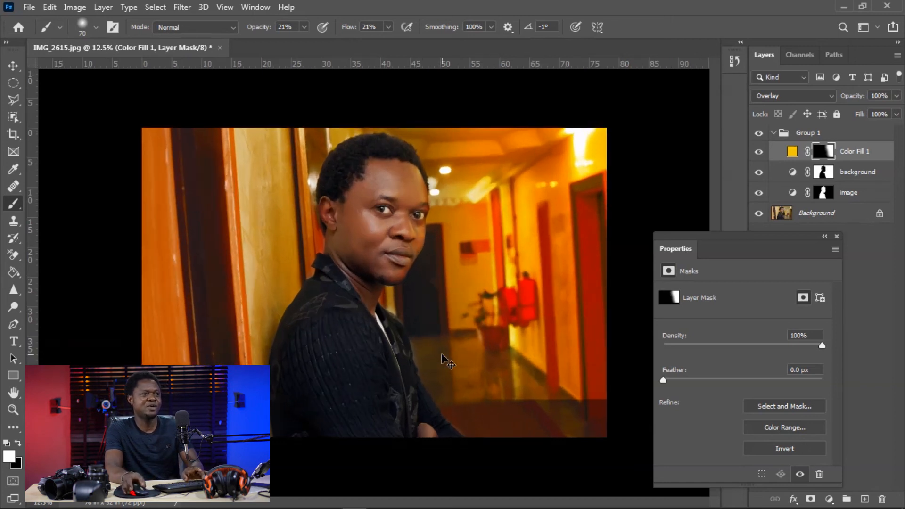
{"action": "key", "text": "ctrl+minus"}
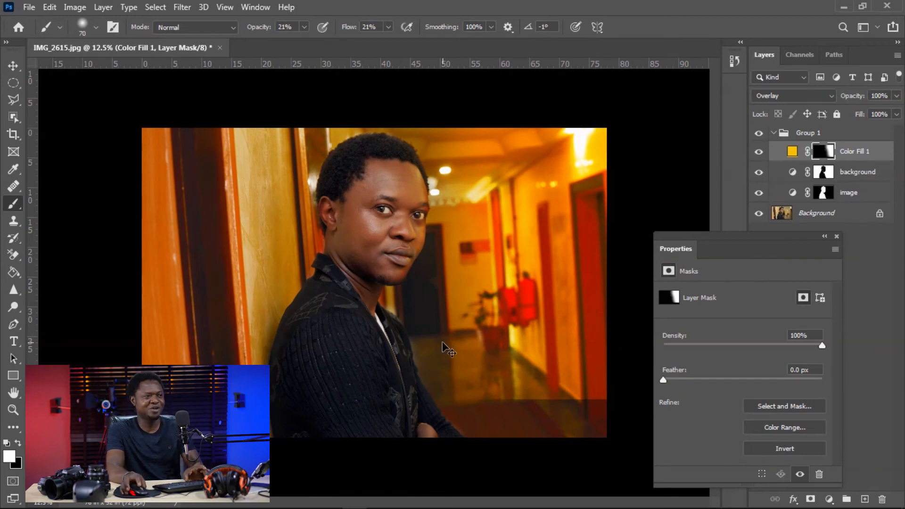
{"action": "key", "text": "ctrl+minus"}
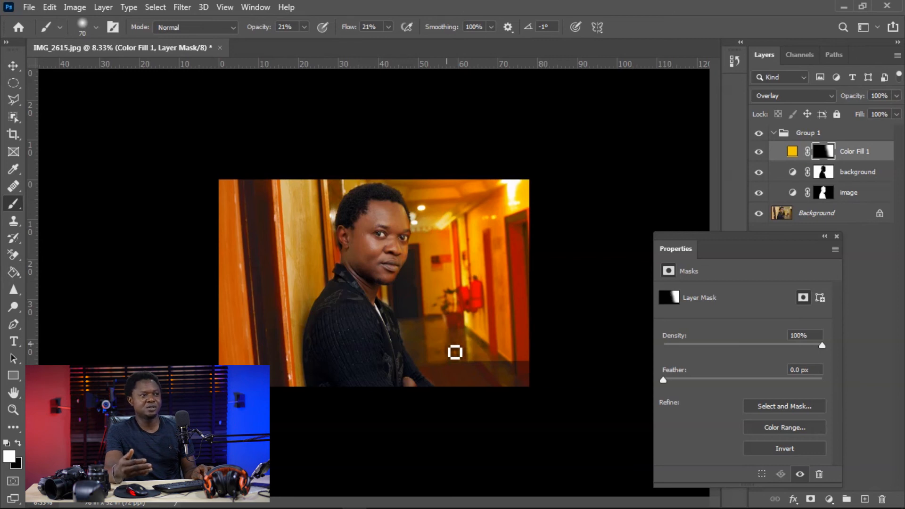
{"action": "key", "text": "ctrl+equal"}
{"action": "key", "text": "ctrl+equal"}
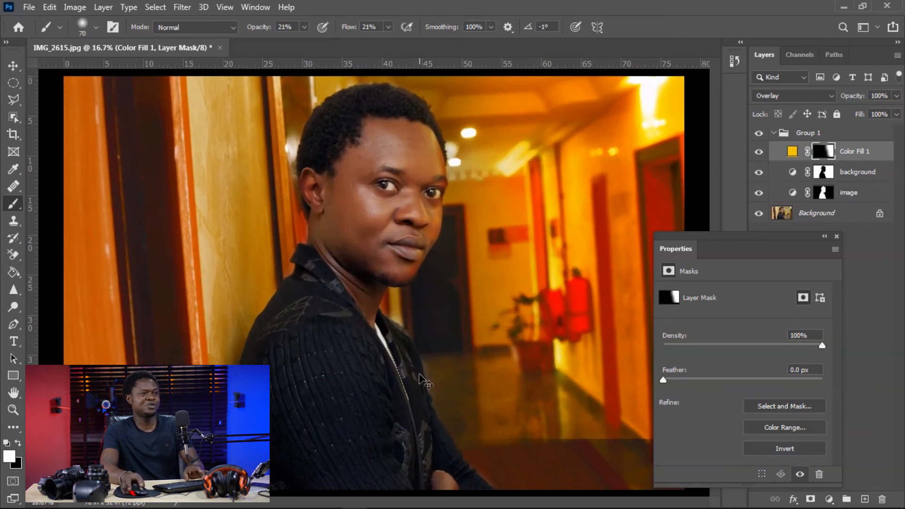
{"action": "key", "text": "ctrl+minus"}
{"action": "key", "text": "ctrl+equal"}
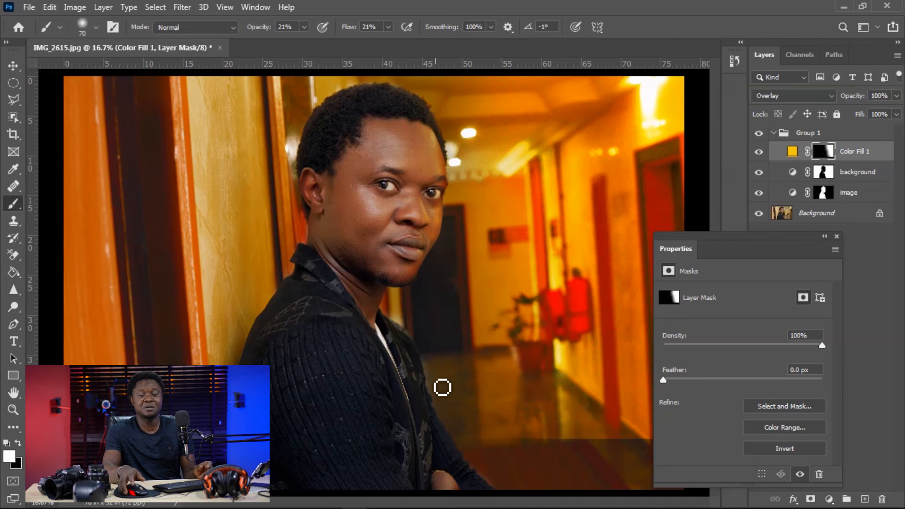
{"action": "key", "text": "ctrl+minus"}
{"action": "key", "text": "ctrl+minus"}
Step: Set Yellow to +49% for the Reds in the man's Selective Color adjustment
{"action": "left_click", "coordinate": [811, 197]}
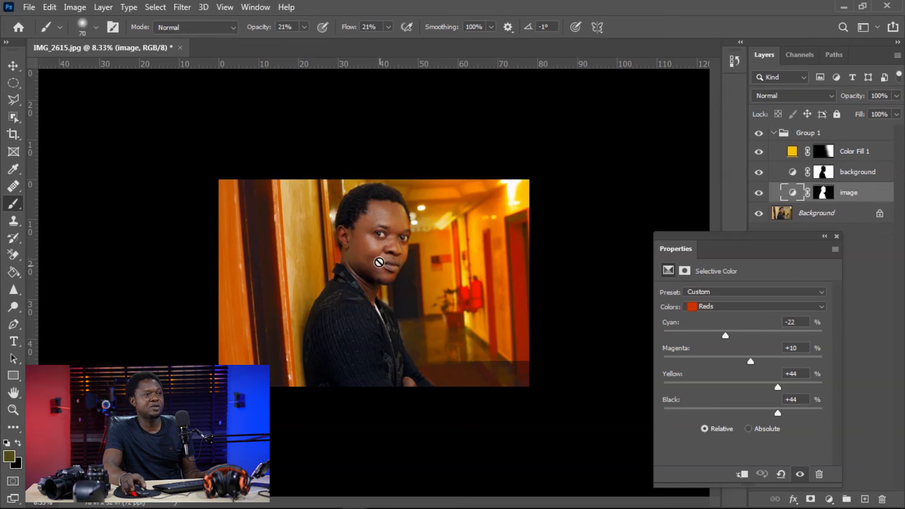
{"action": "left_click_drag", "start_coordinate": [756, 236], "coordinate": [754, 234]}
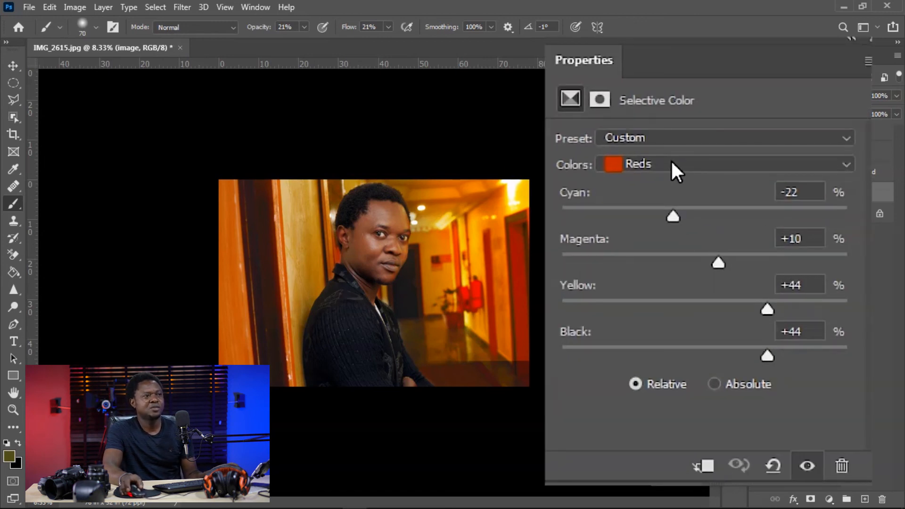
{"action": "mouse_move", "coordinate": [780, 311]}
{"action": "left_mouse_down"}
{"action": "mouse_move", "coordinate": [792, 306]}
{"action": "mouse_move", "coordinate": [622, 335]}
{"action": "mouse_move", "coordinate": [735, 330]}
{"action": "mouse_move", "coordinate": [665, 344]}
{"action": "mouse_move", "coordinate": [550, 347]}
{"action": "mouse_move", "coordinate": [581, 342]}
{"action": "mouse_move", "coordinate": [579, 332]}
{"action": "mouse_move", "coordinate": [597, 319]}
{"action": "mouse_move", "coordinate": [723, 316]}
{"action": "mouse_move", "coordinate": [663, 326]}
{"action": "mouse_move", "coordinate": [774, 318]}
{"action": "left_mouse_up"}
{"action": "key", "text": "ctrl+plus"}
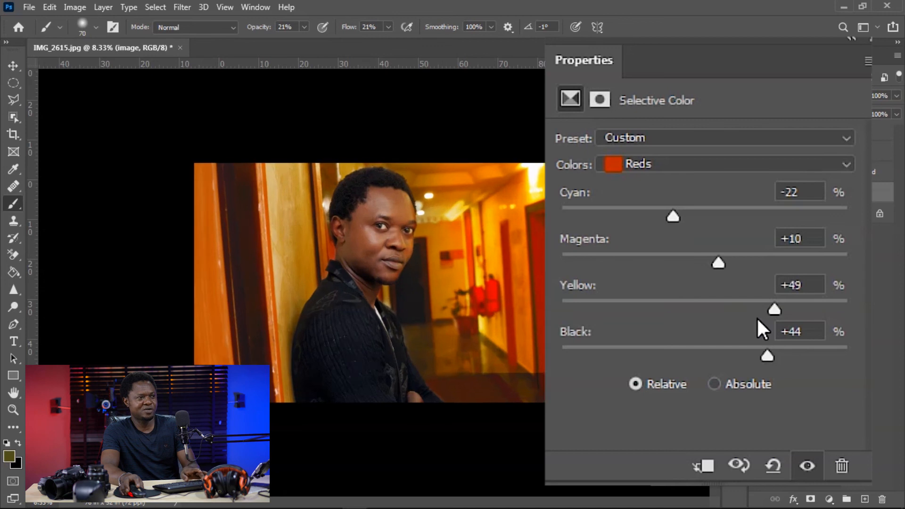
{"action": "key", "text": "ctrl+plus"}
{"action": "key", "text": "ctrl+plus"}
{"action": "key", "text": "ctrl+plus"}
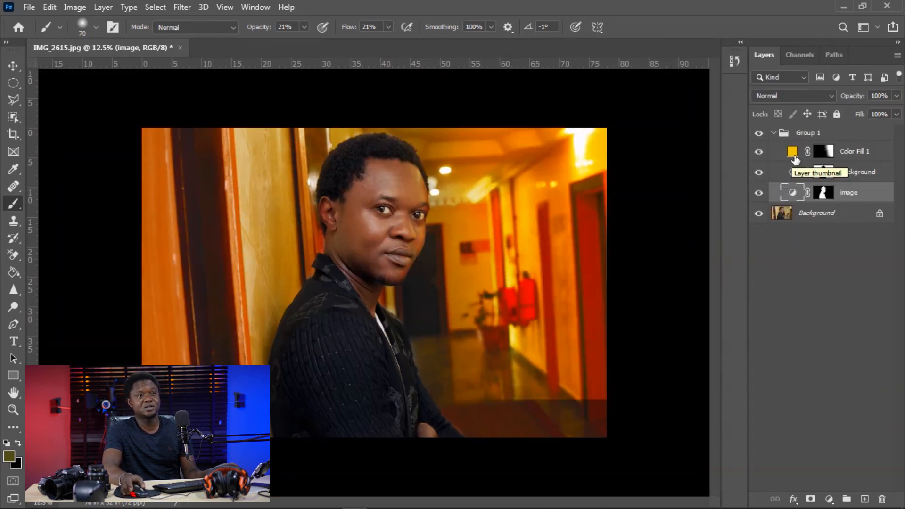
Step: Change the glow fill layer's color to yellow-green, hex a3f10b with a hue of 80°
{"action": "double_click", "coordinate": [792, 156]}
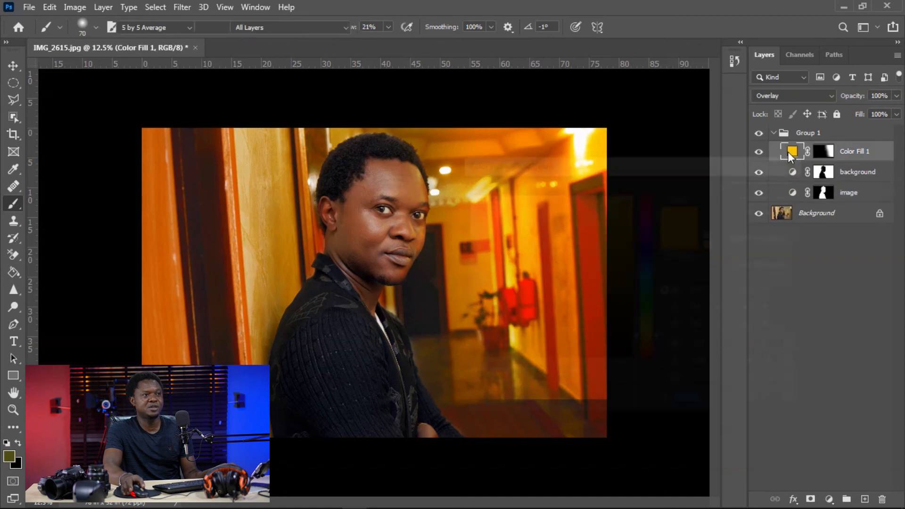
{"action": "left_click_drag", "start_coordinate": [645, 165], "coordinate": [766, 207]}
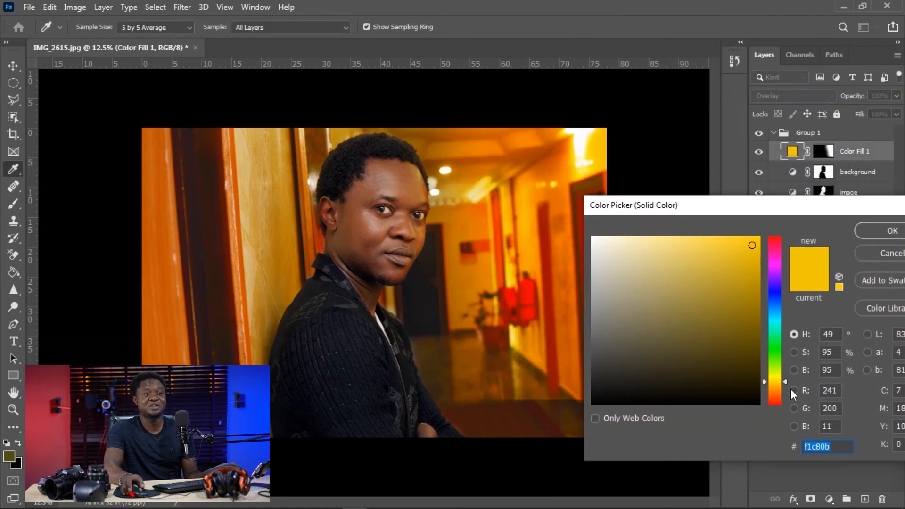
{"action": "mouse_move", "coordinate": [784, 381]}
{"action": "left_mouse_down"}
{"action": "mouse_move", "coordinate": [795, 239]}
{"action": "mouse_move", "coordinate": [793, 377]}
{"action": "mouse_move", "coordinate": [787, 244]}
{"action": "mouse_move", "coordinate": [772, 316]}
{"action": "mouse_move", "coordinate": [776, 366]}
{"action": "left_mouse_up"}
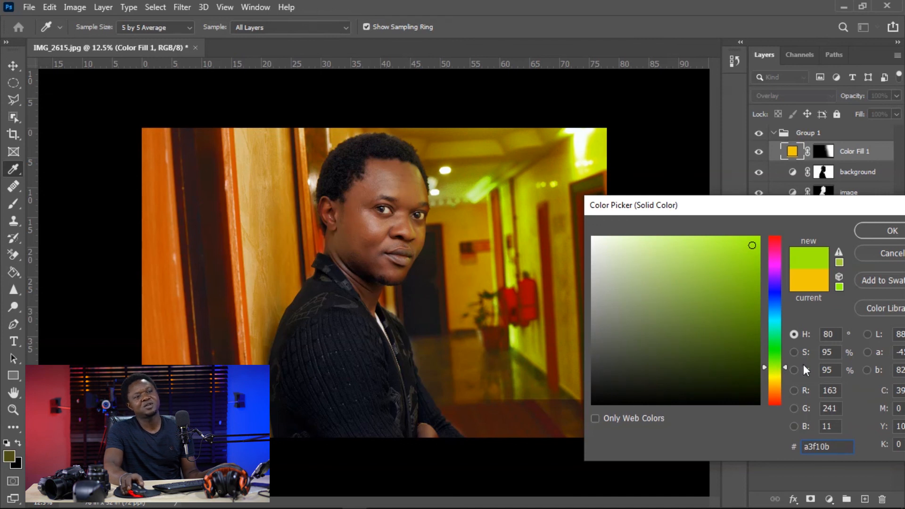
{"action": "left_click_drag", "start_coordinate": [808, 207], "coordinate": [735, 245]}
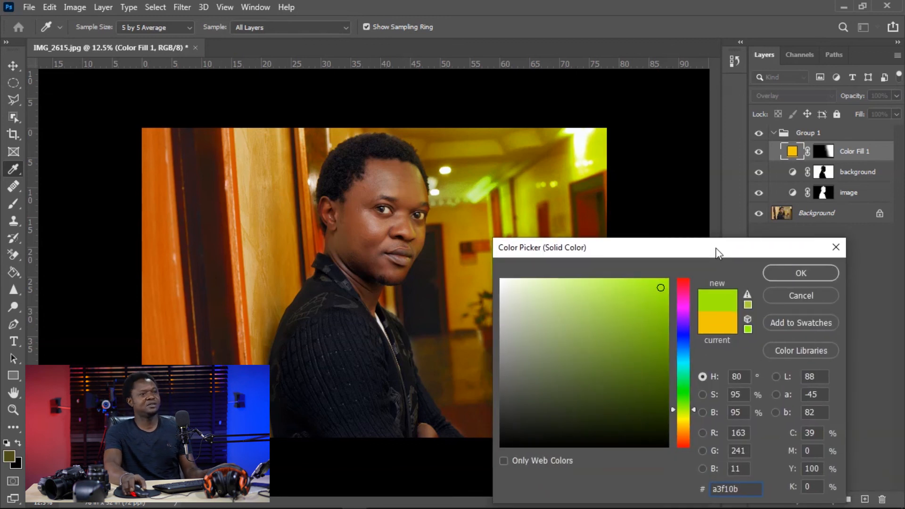
{"action": "left_click", "coordinate": [800, 274]}
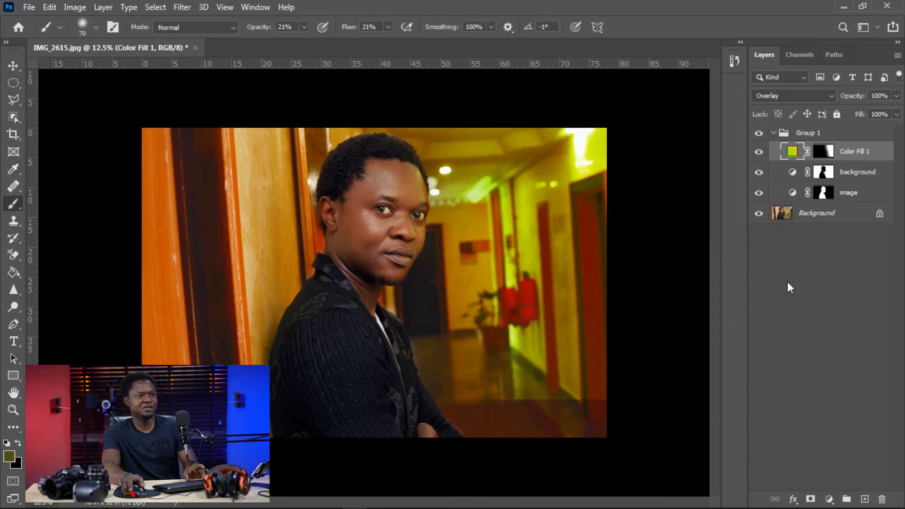
Step: Compare the hallway with and without the Color Fill 1 glow, leaving that layer hidden
{"action": "left_click", "coordinate": [759, 153]}
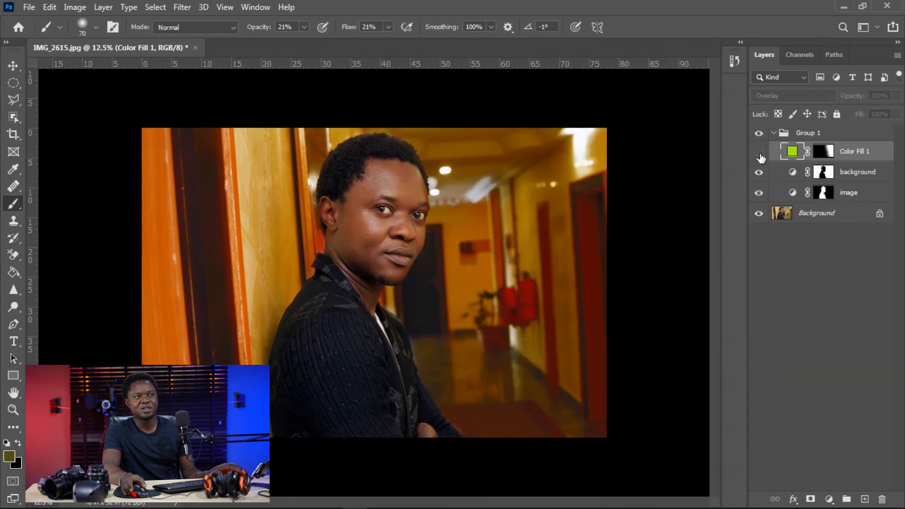
{"action": "left_click", "coordinate": [759, 156]}
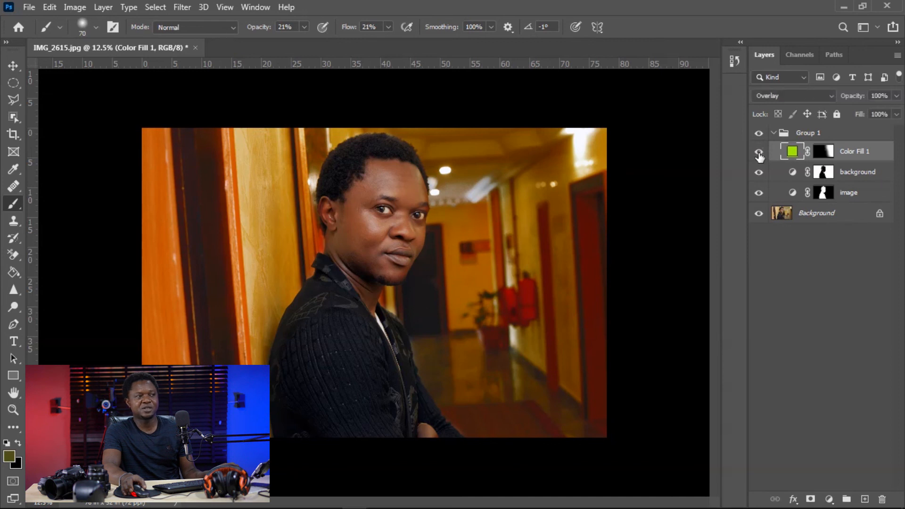
{"action": "left_click", "coordinate": [759, 152]}
{"action": "left_click", "coordinate": [759, 154]}
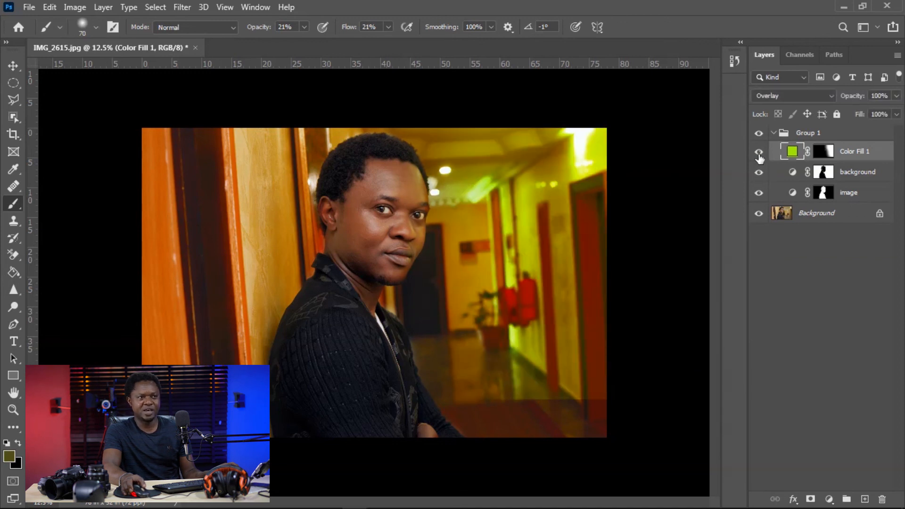
{"action": "left_click", "coordinate": [759, 153]}
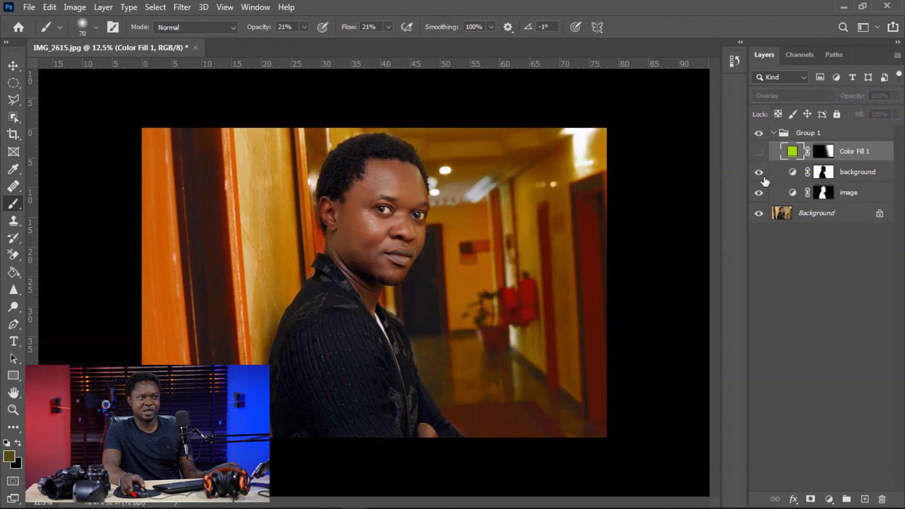
Step: Compare the portrait with and without the background and image adjustments in turn, and examine the face up close
{"action": "left_click", "coordinate": [758, 173]}
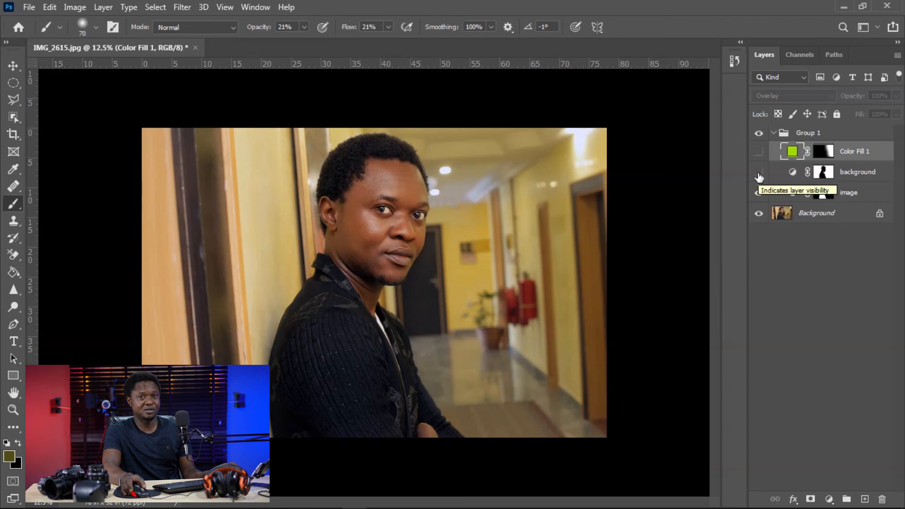
{"action": "left_click", "coordinate": [759, 173]}
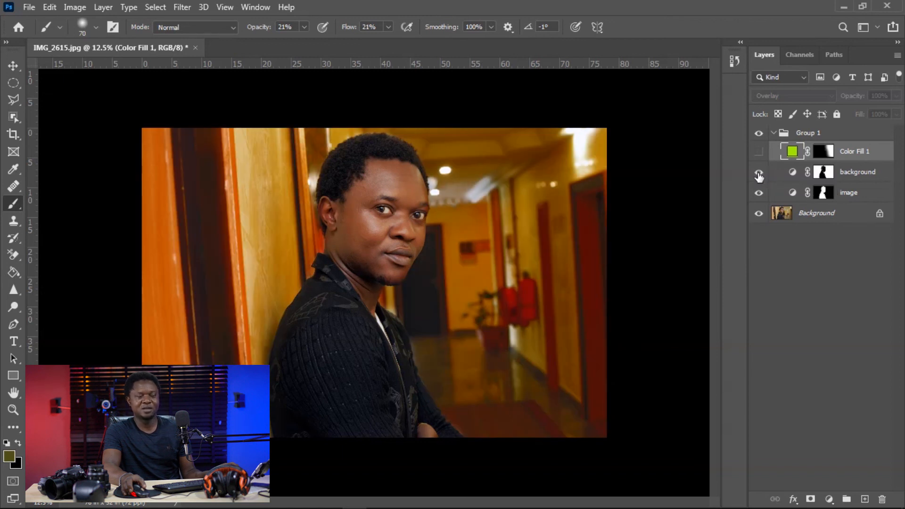
{"action": "left_click", "coordinate": [759, 173]}
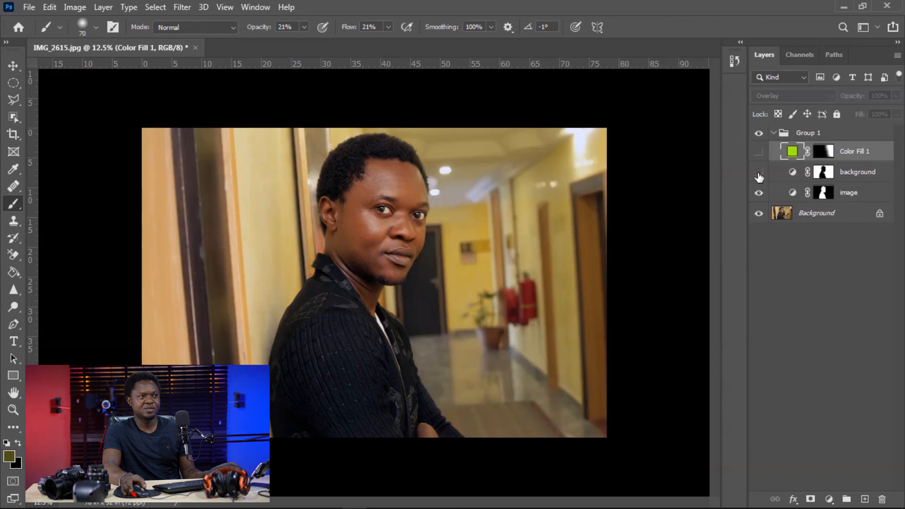
{"action": "left_click", "coordinate": [759, 174]}
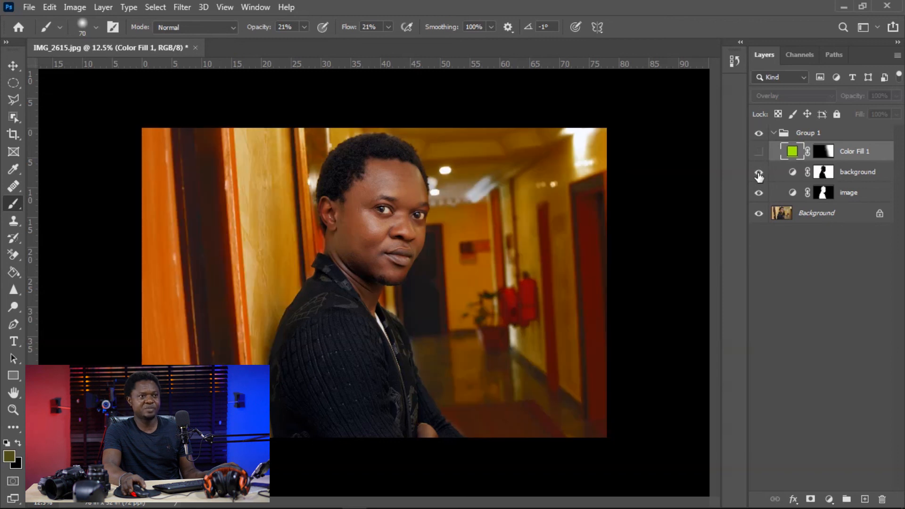
{"action": "left_click", "coordinate": [758, 196]}
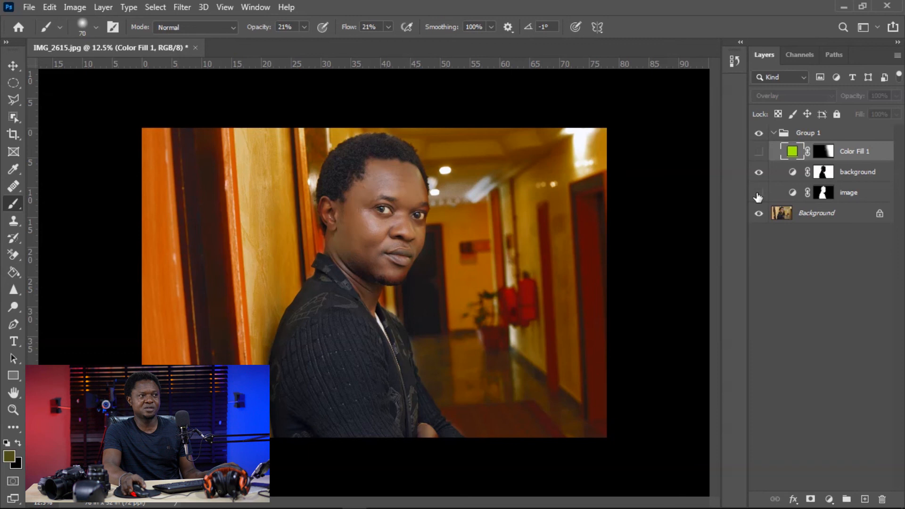
{"action": "left_click", "coordinate": [758, 196]}
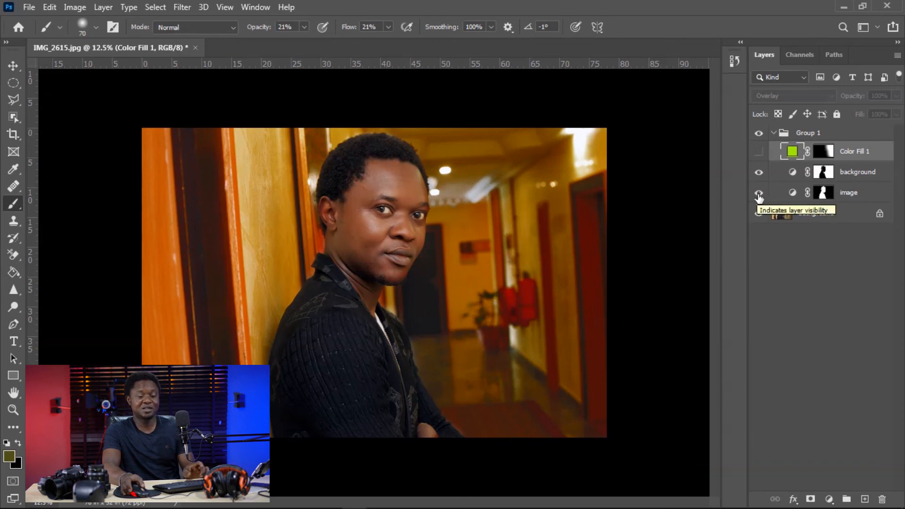
{"action": "key", "text": "ctrl+plus"}
{"action": "key", "text": "ctrl+plus"}
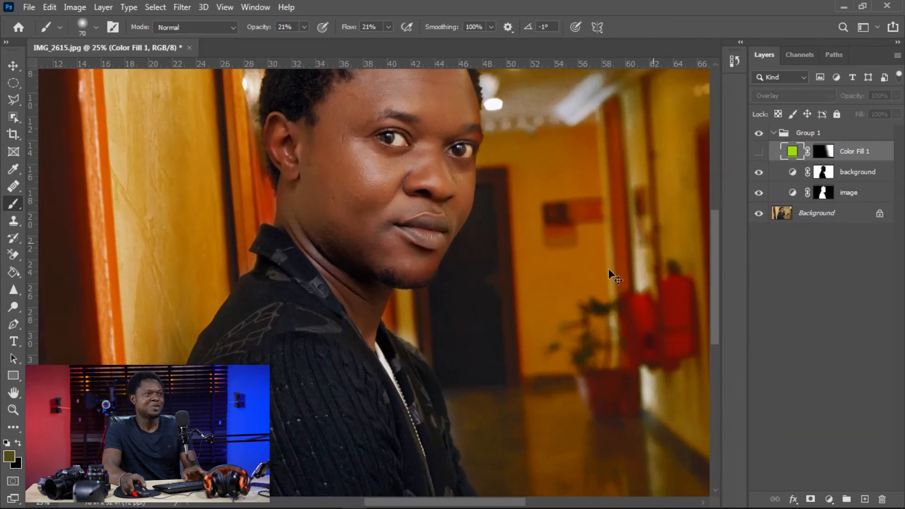
{"action": "key", "text": "ctrl+minus"}
{"action": "key", "text": "ctrl+minus"}
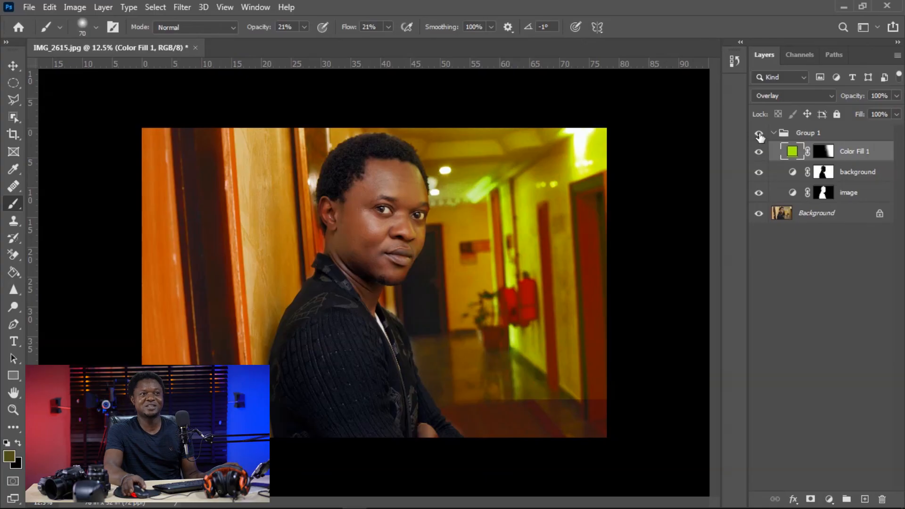
Step: Compare the original photo with the full edit by hiding and showing Group 1, with all its layers enabled
{"action": "left_click", "coordinate": [759, 135]}
{"action": "left_click", "coordinate": [759, 135]}
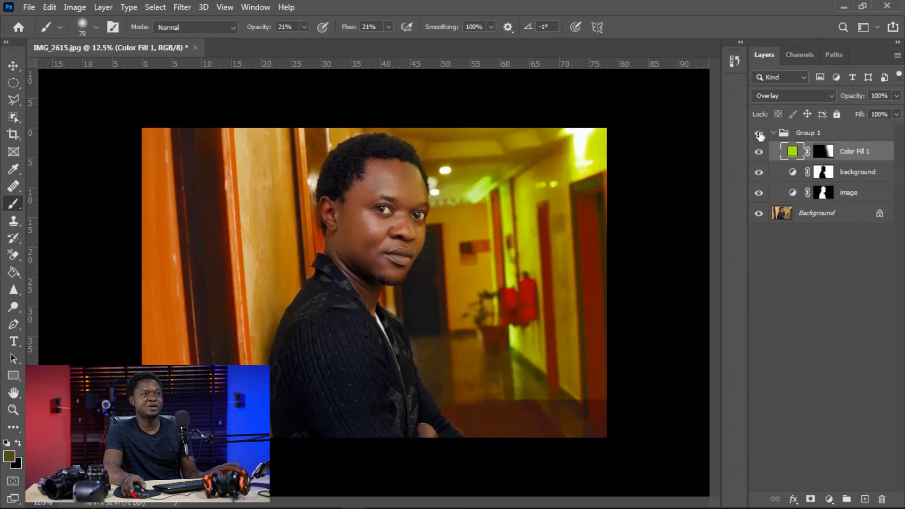
{"action": "left_click", "coordinate": [759, 135]}
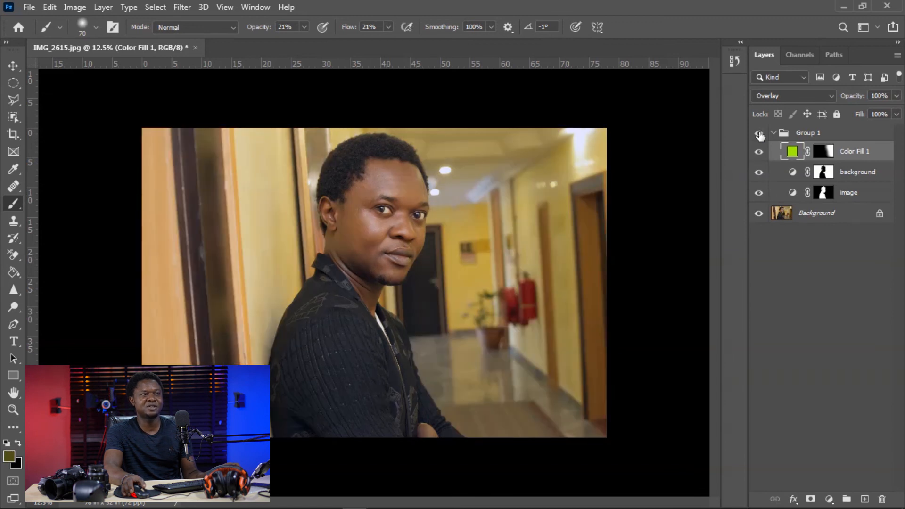
{"action": "left_click", "coordinate": [760, 136]}
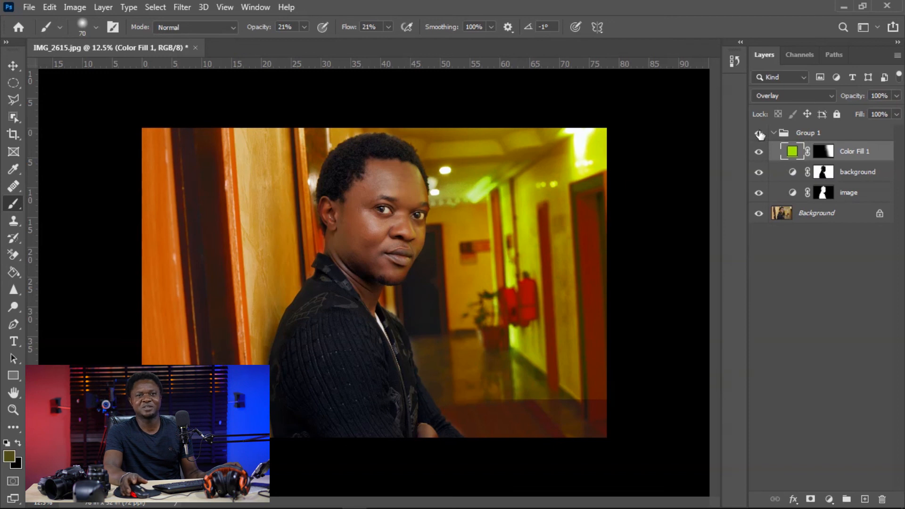